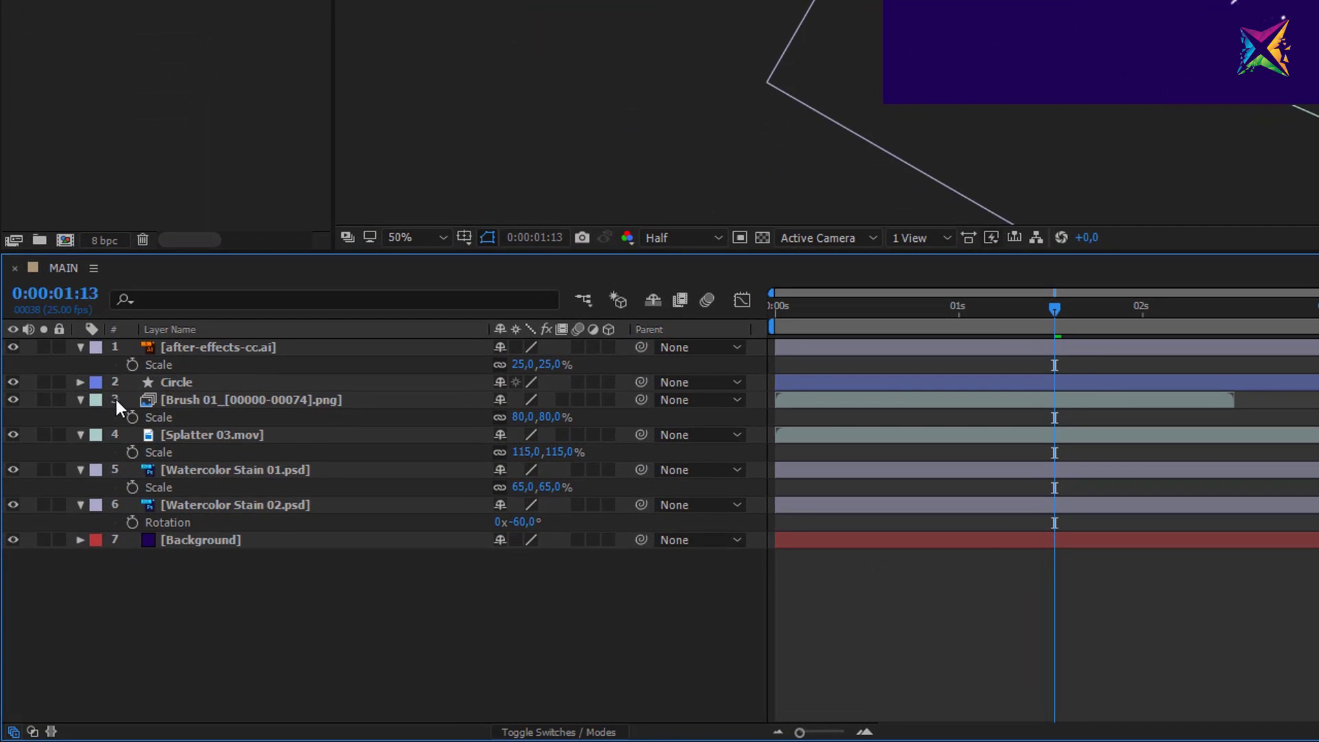
# Collapse the revealed properties of all seven layers in the MAIN timeline at once and deselect the layers.
pyautogui.click(192, 348)
pyautogui.press('shift')
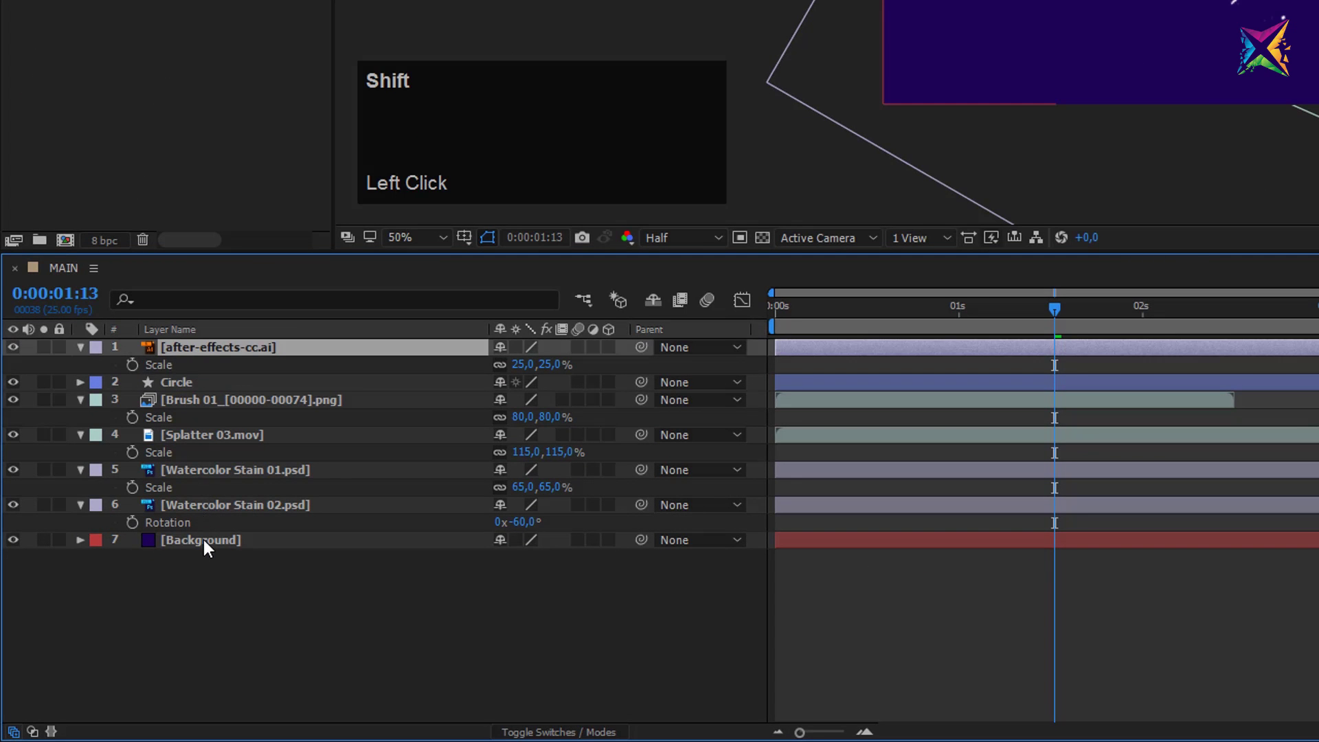
pyautogui.keyDown('shift'); pyautogui.click(203, 539); pyautogui.keyUp('shift')
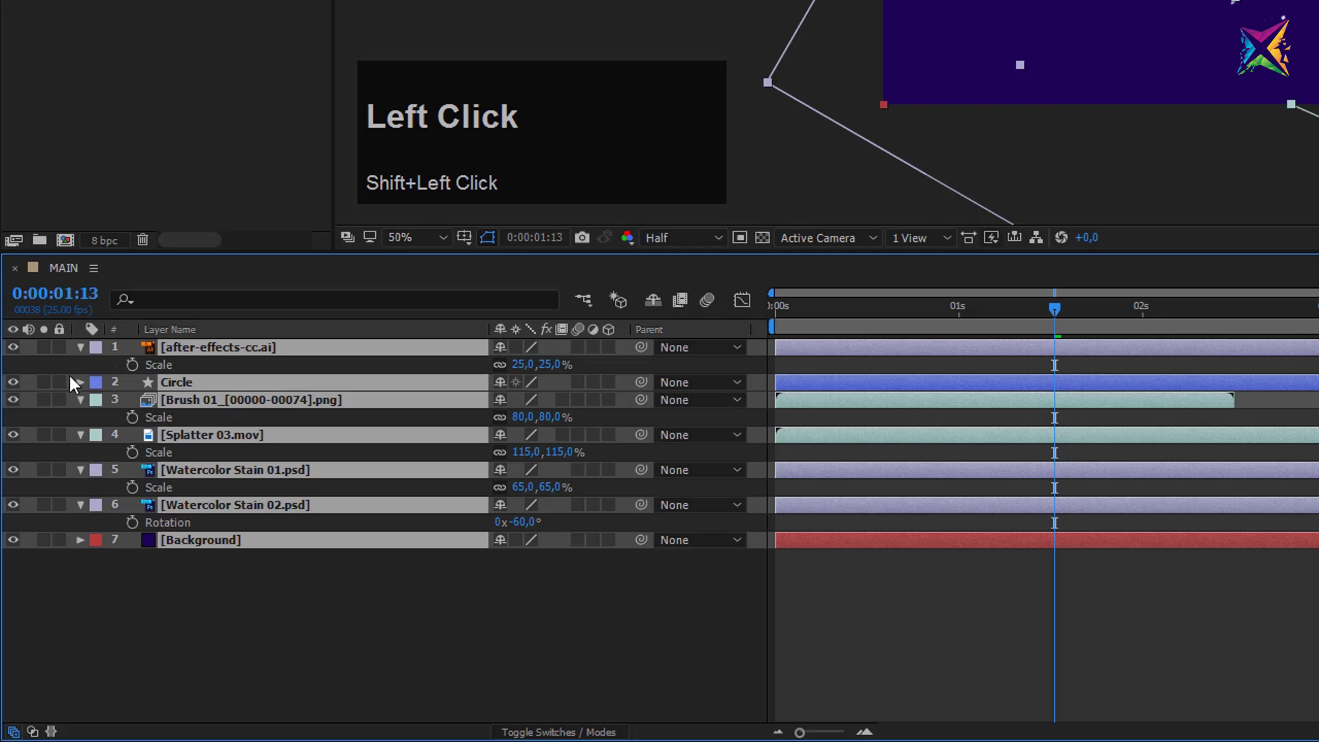
pyautogui.click(80, 346)
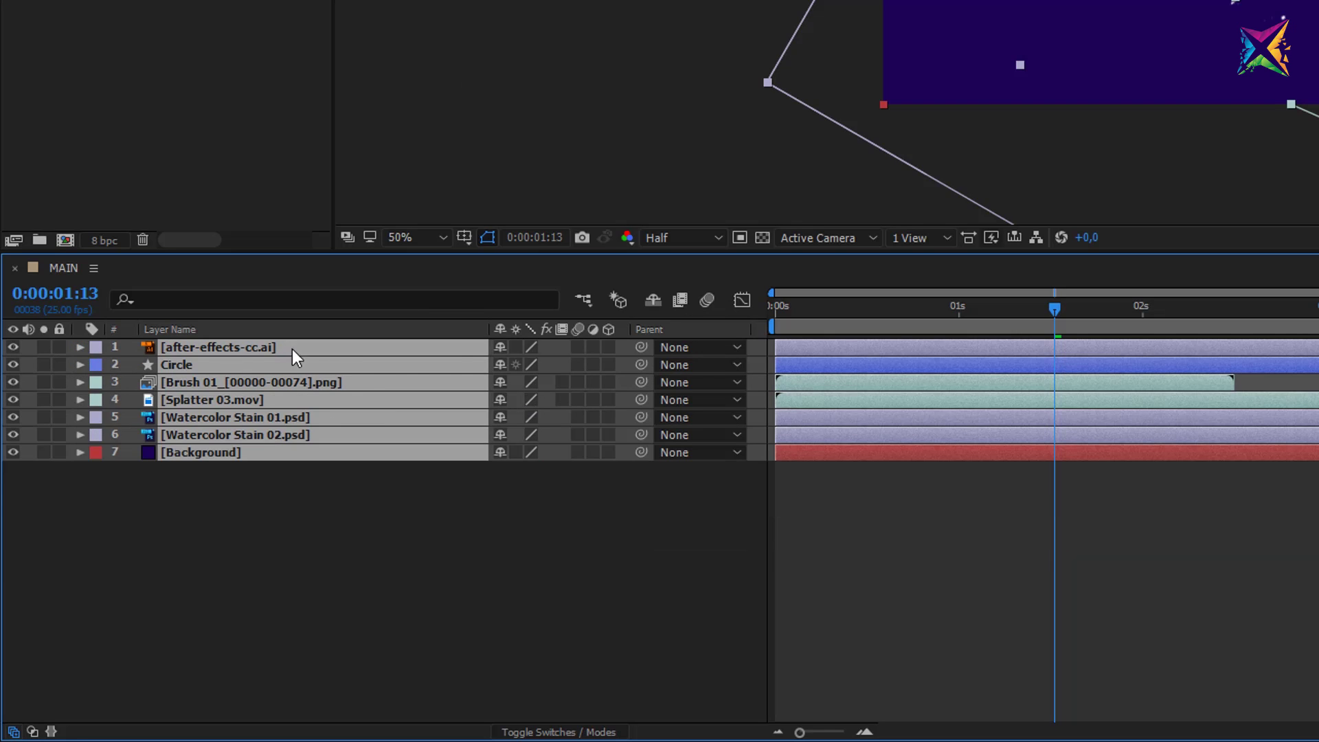
pyautogui.click(314, 537)
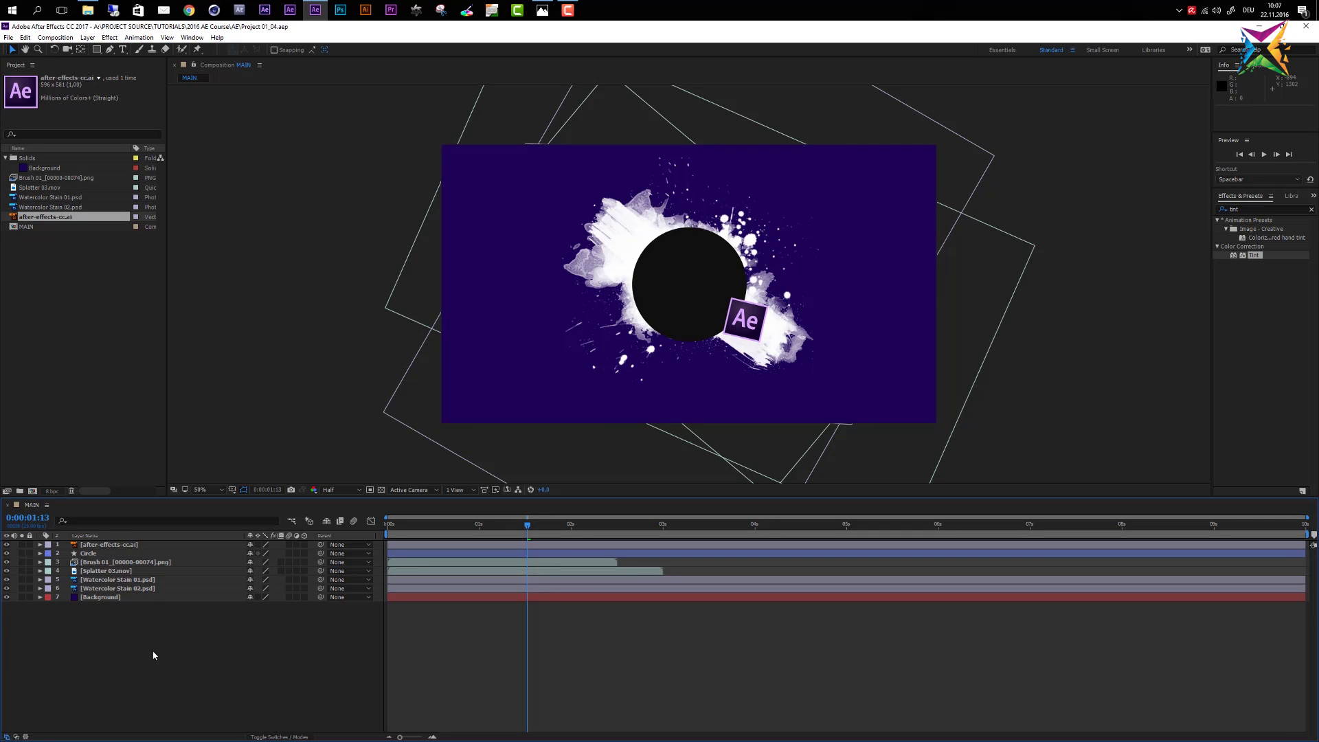
# Apply the Gradient Ramp effect from the Generate category to the Background layer.
pyautogui.click(134, 597)
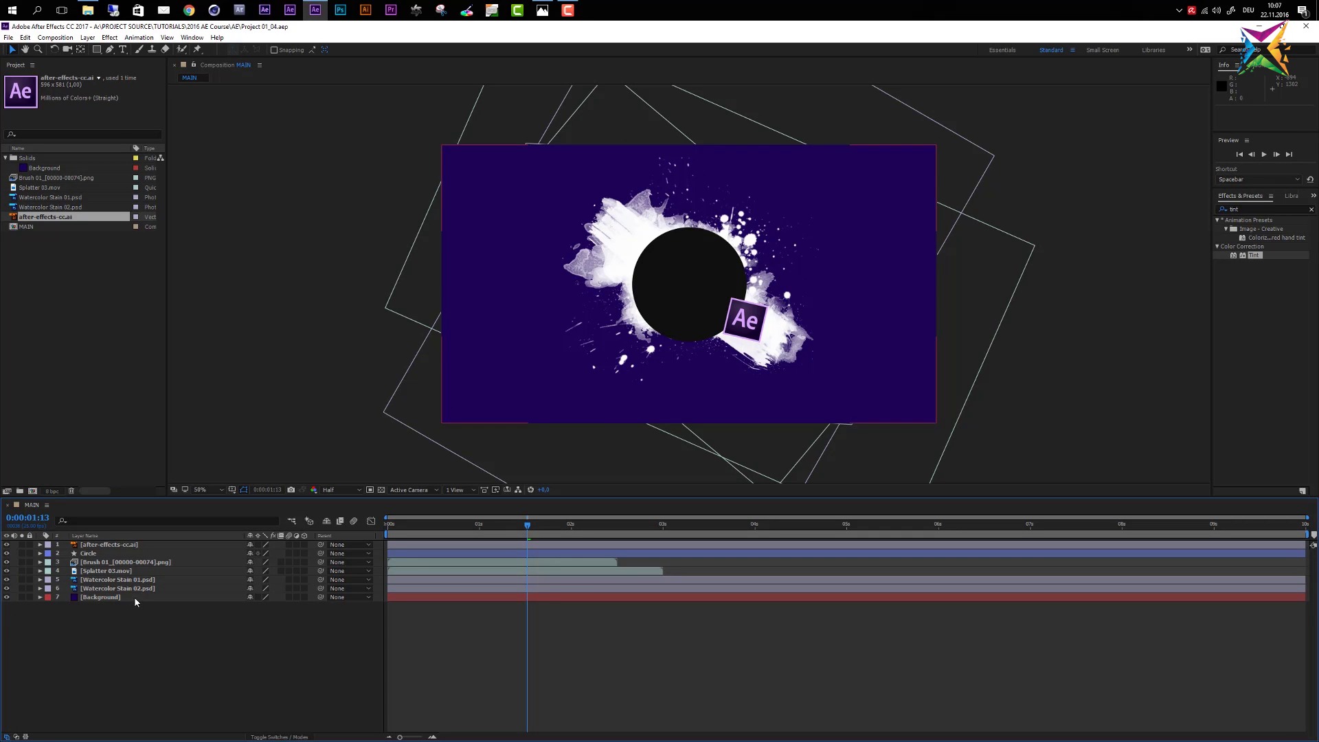
pyautogui.click(135, 600)
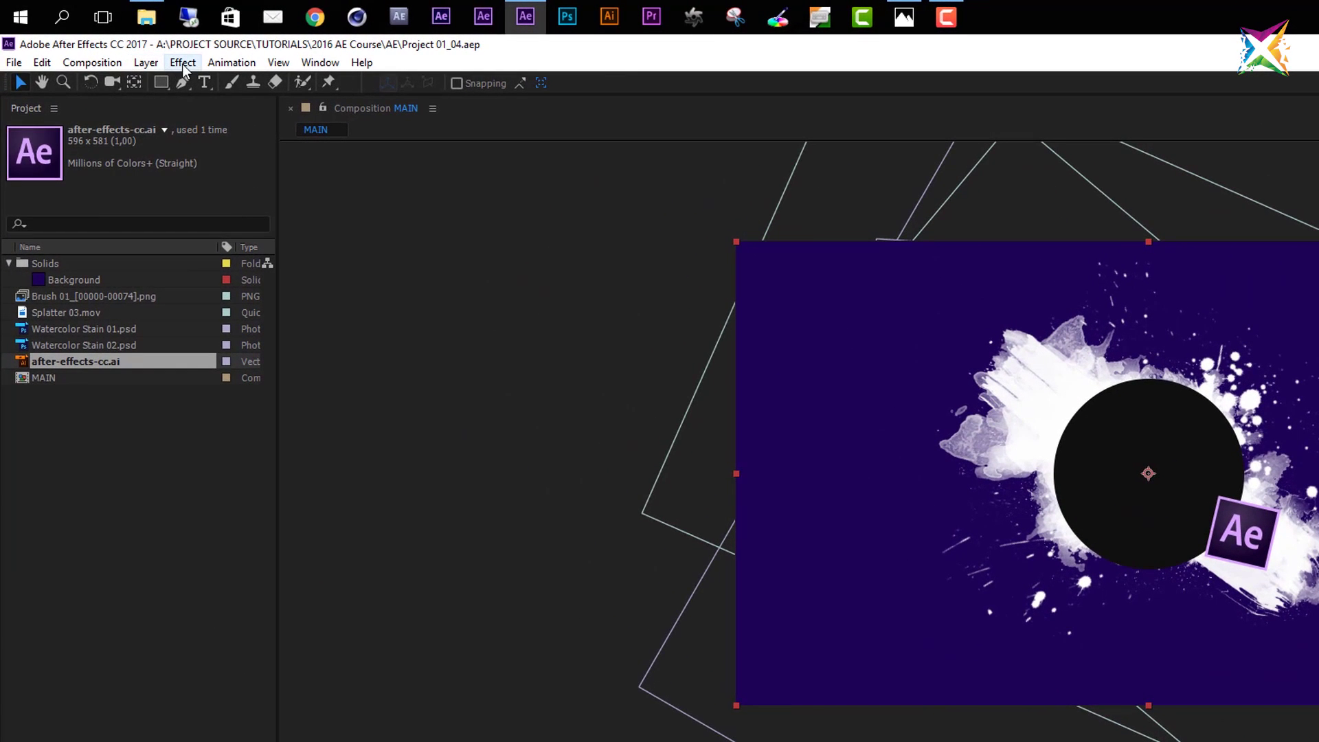
pyautogui.click(110, 38)
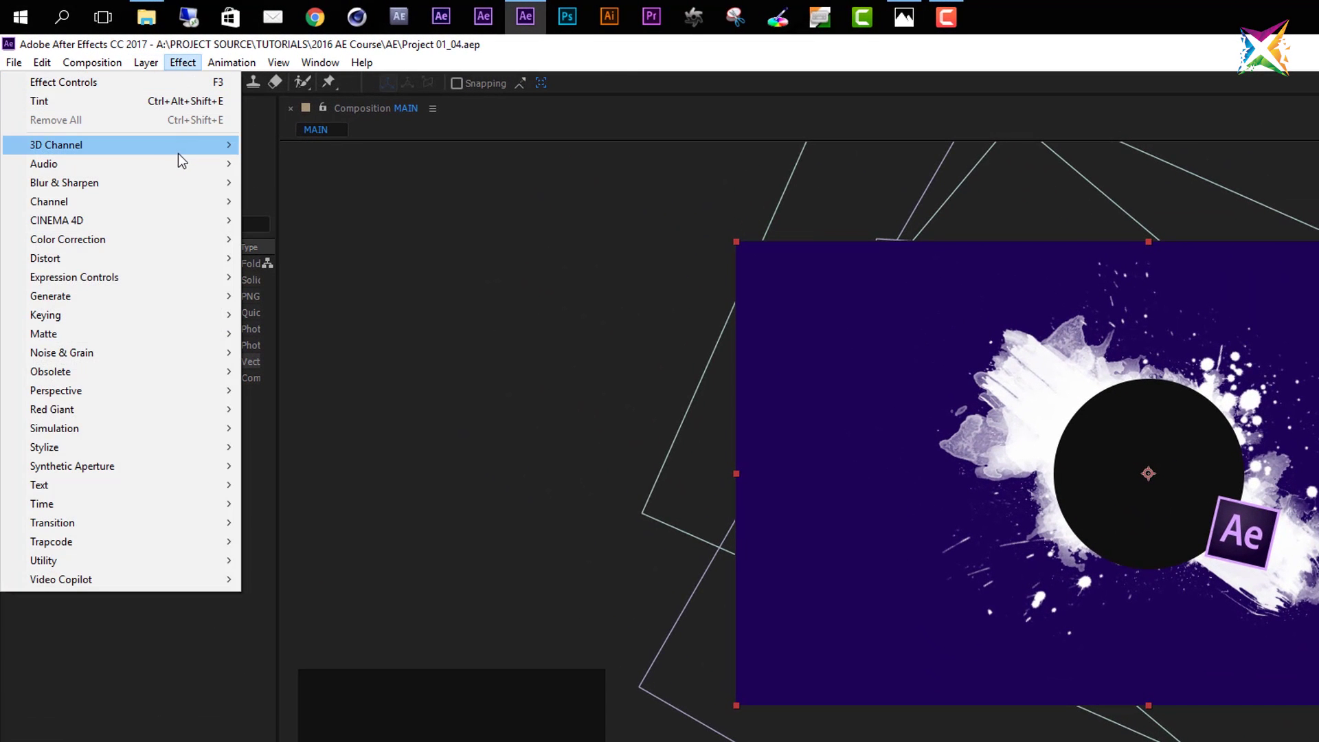
pyautogui.moveTo(117, 150)
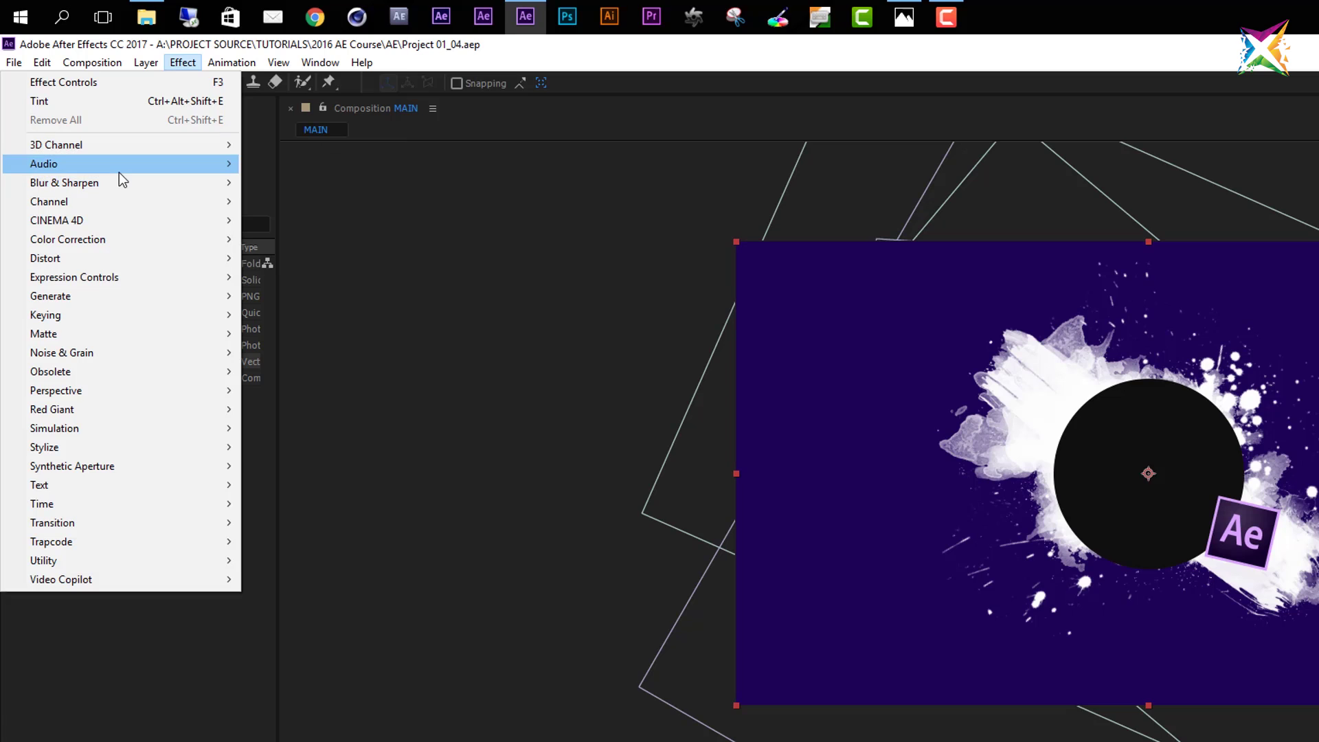
pyautogui.moveTo(120, 187)
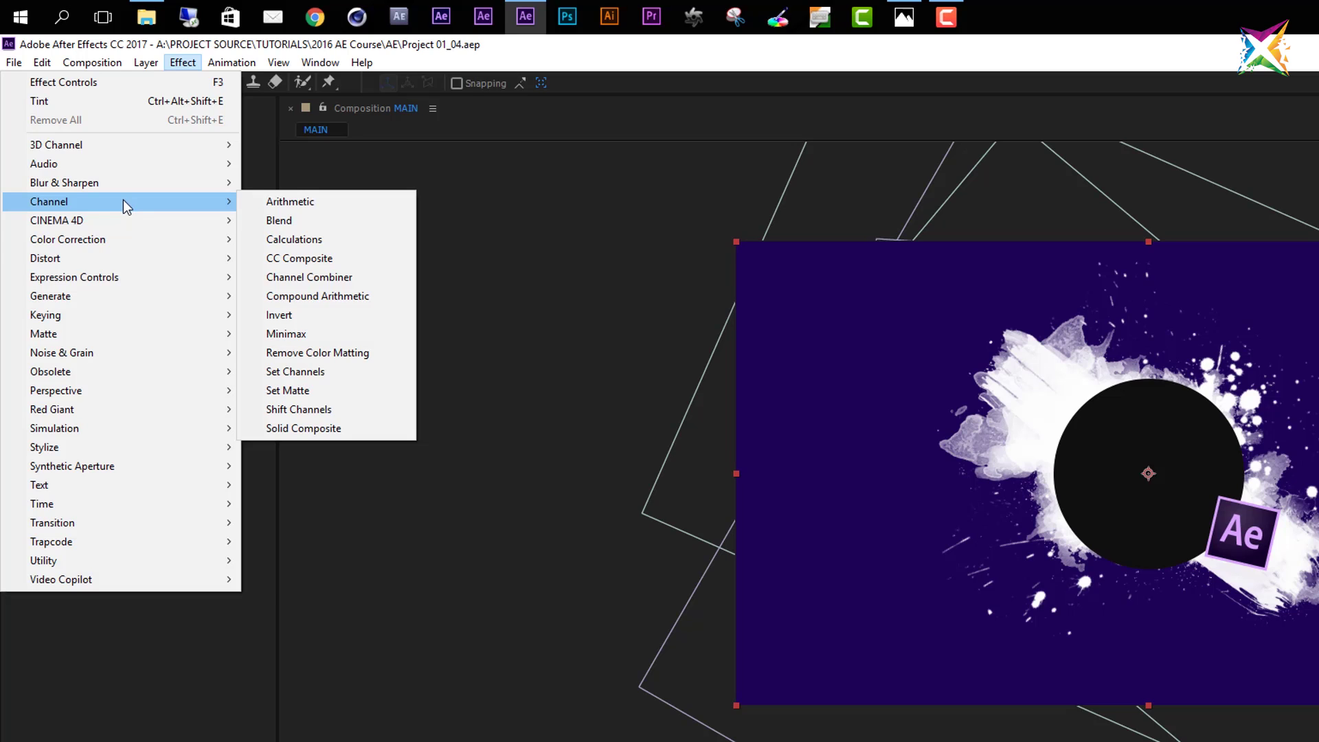
pyautogui.moveTo(126, 240)
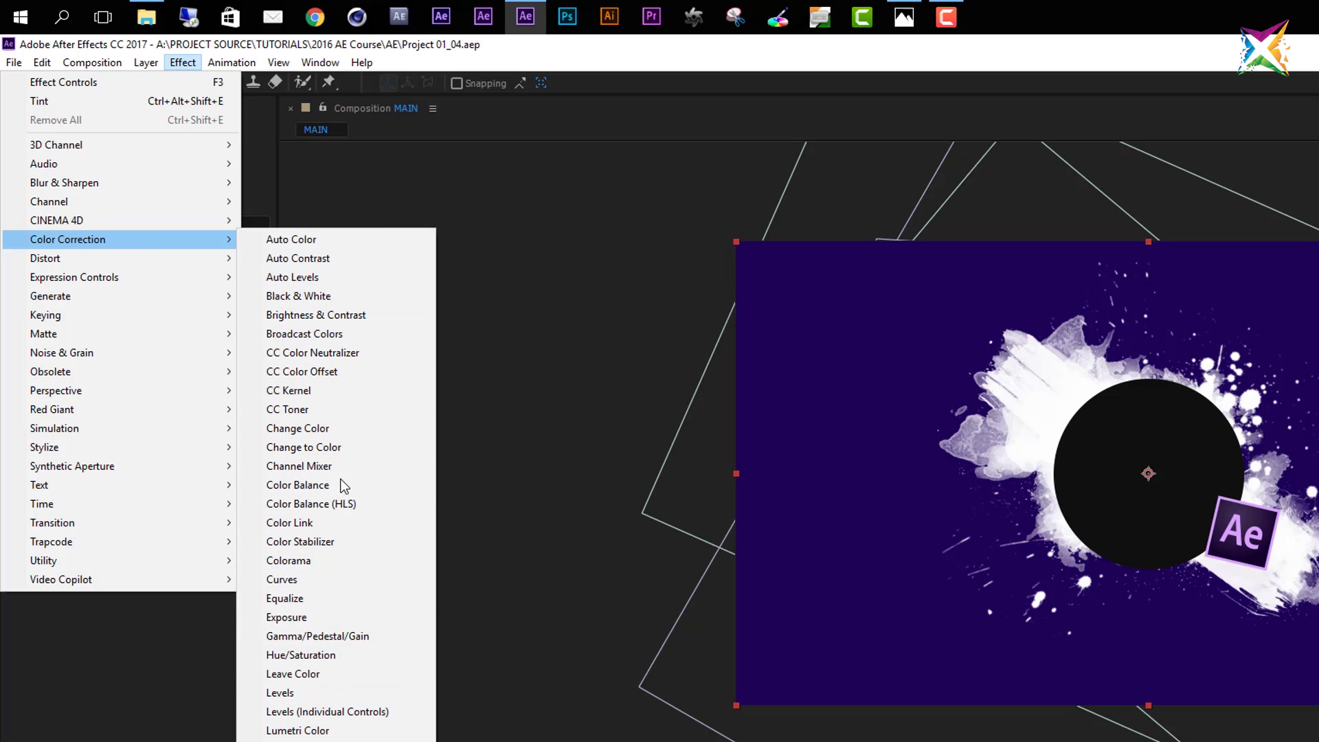
pyautogui.moveTo(86, 256)
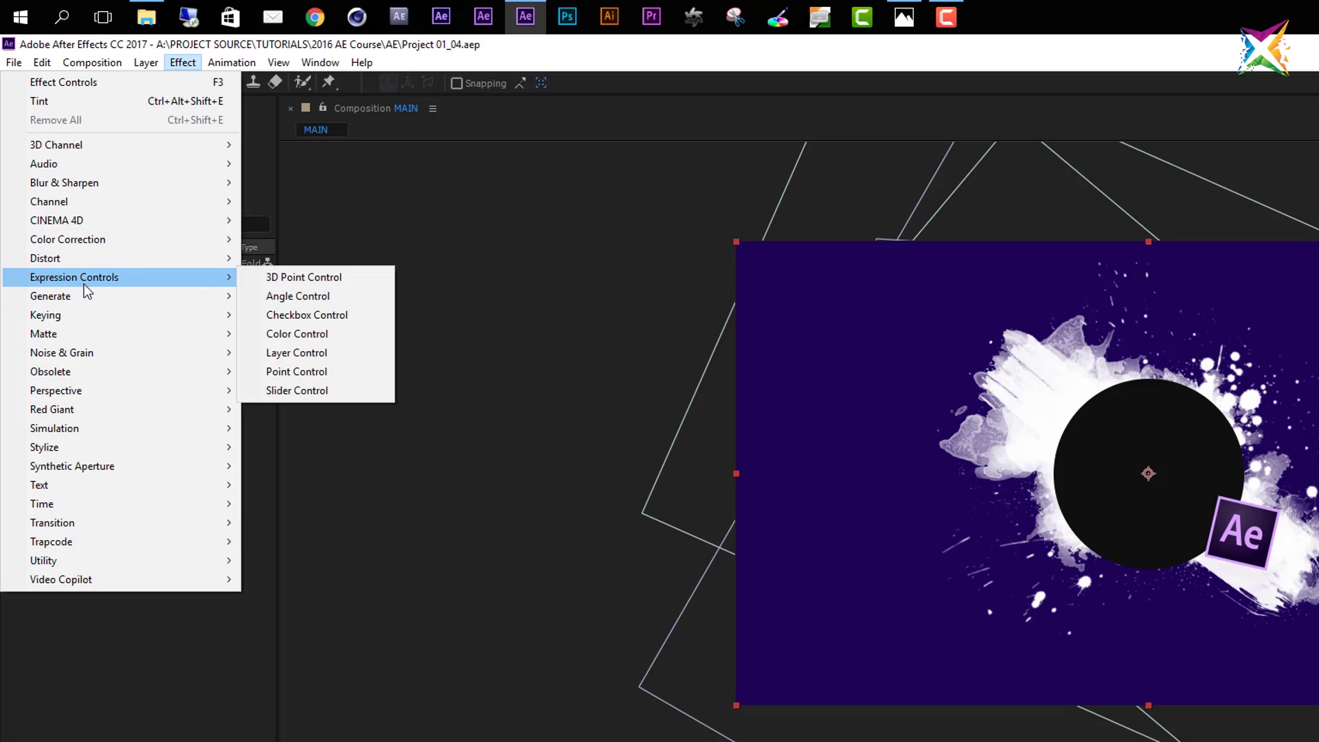
pyautogui.moveTo(85, 321)
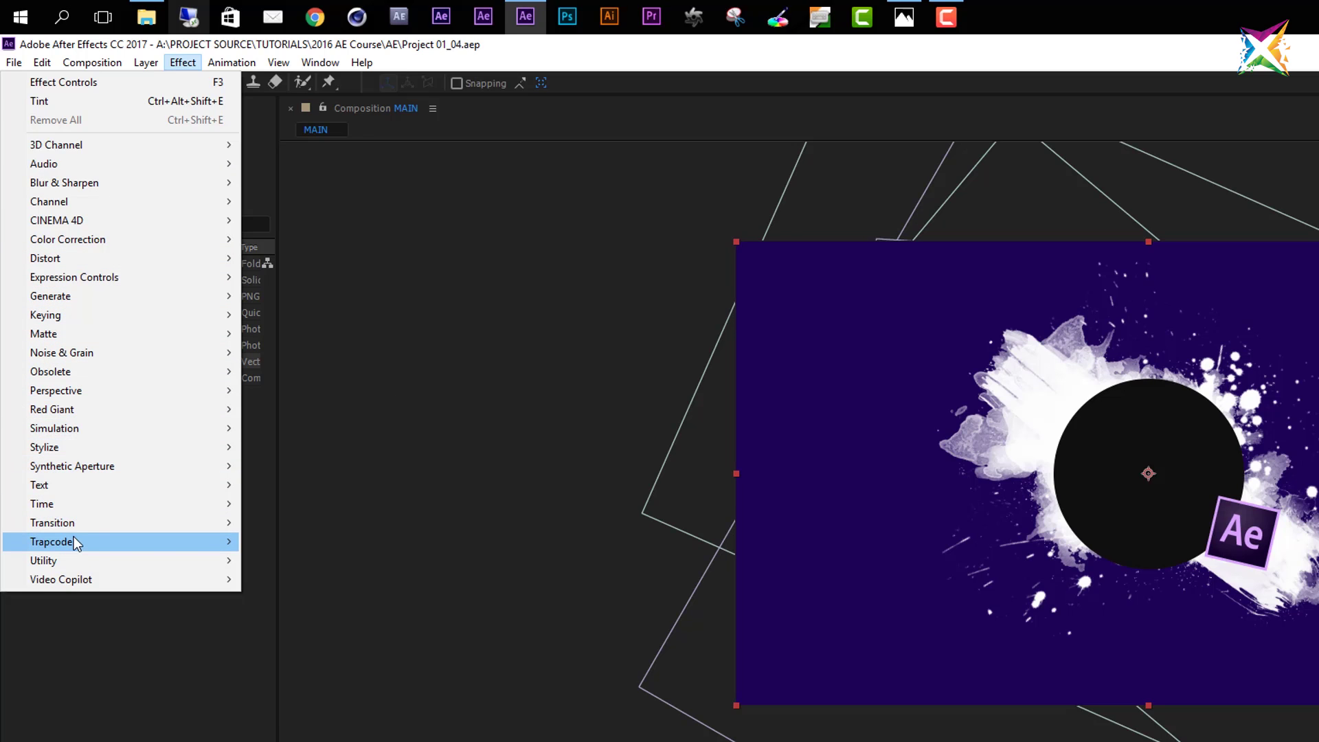
pyautogui.moveTo(93, 582)
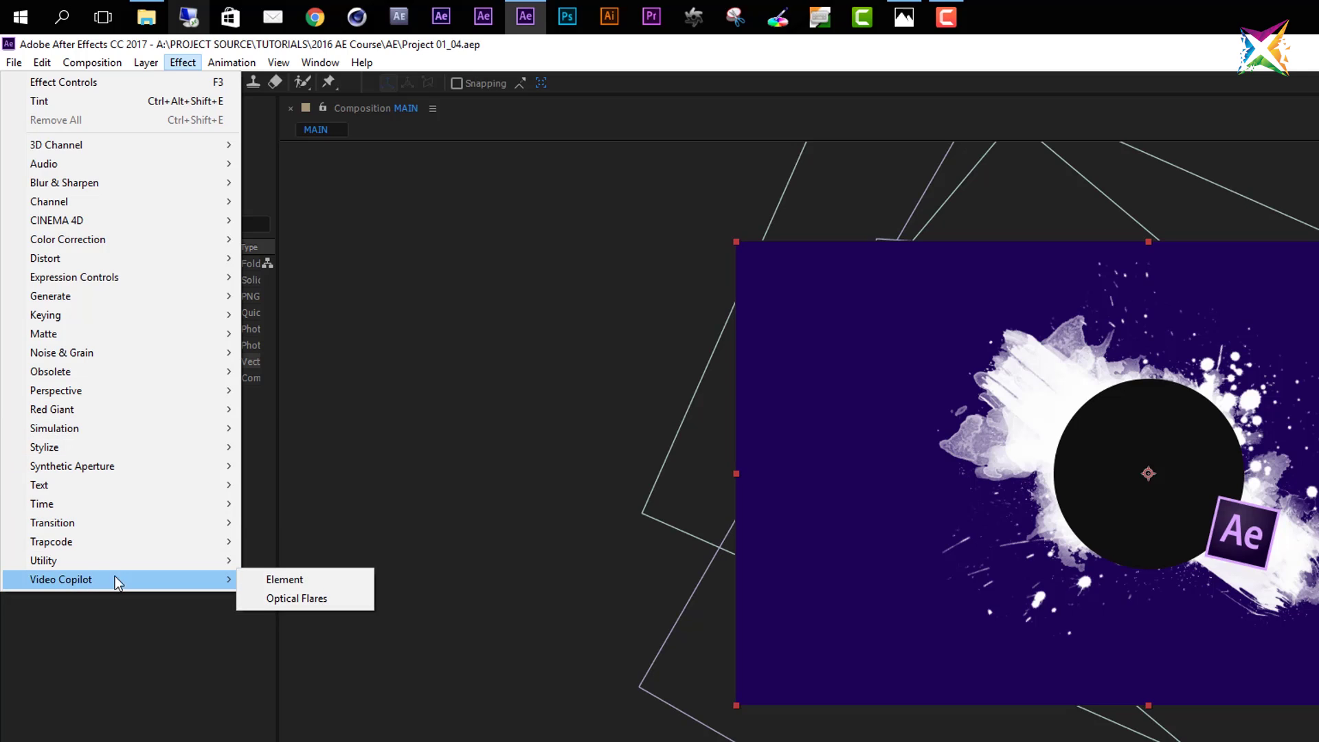
pyautogui.moveTo(105, 545)
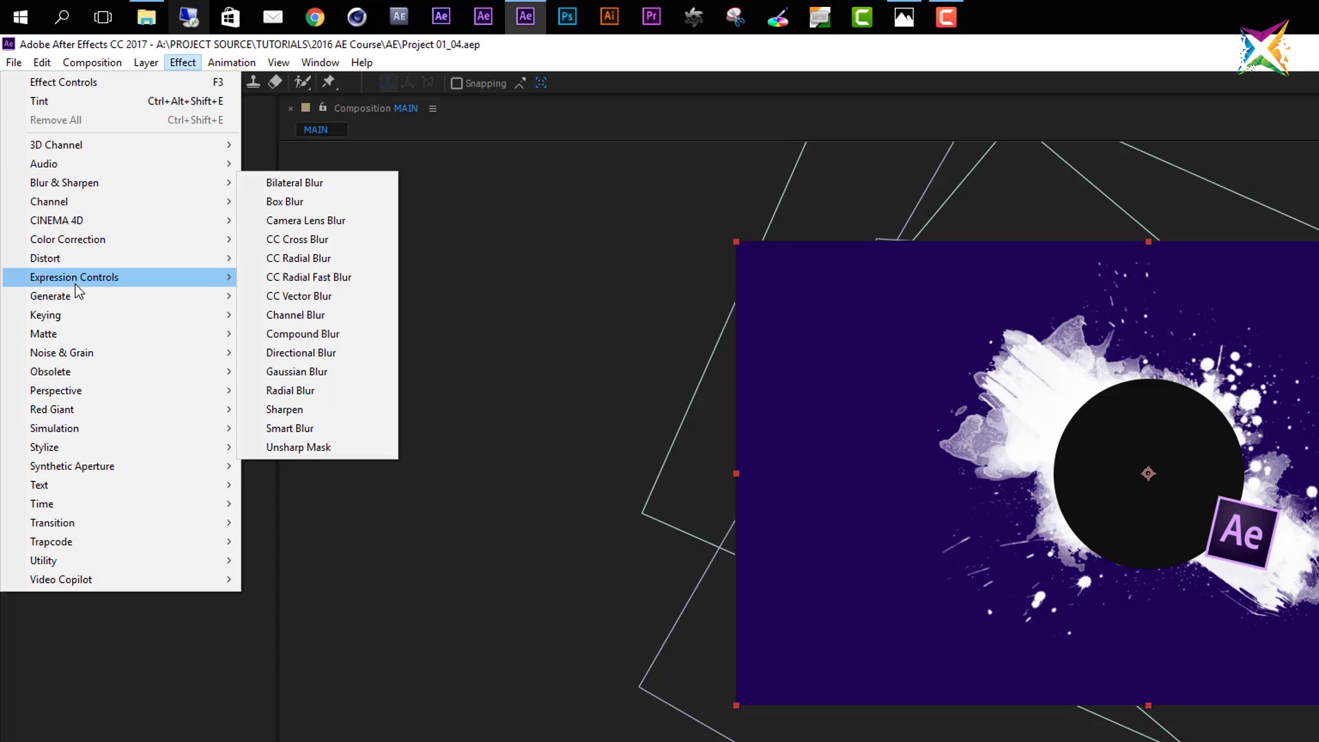
pyautogui.moveTo(76, 295)
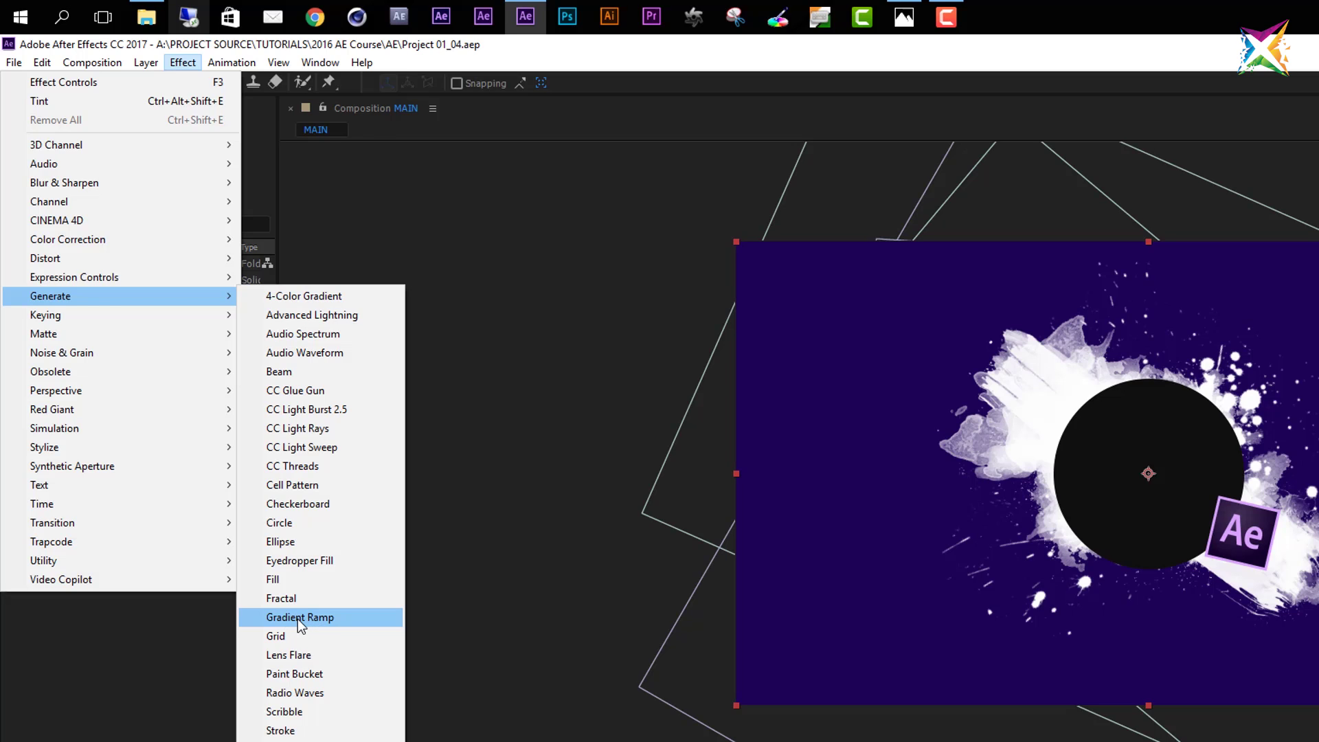
pyautogui.click(298, 618)
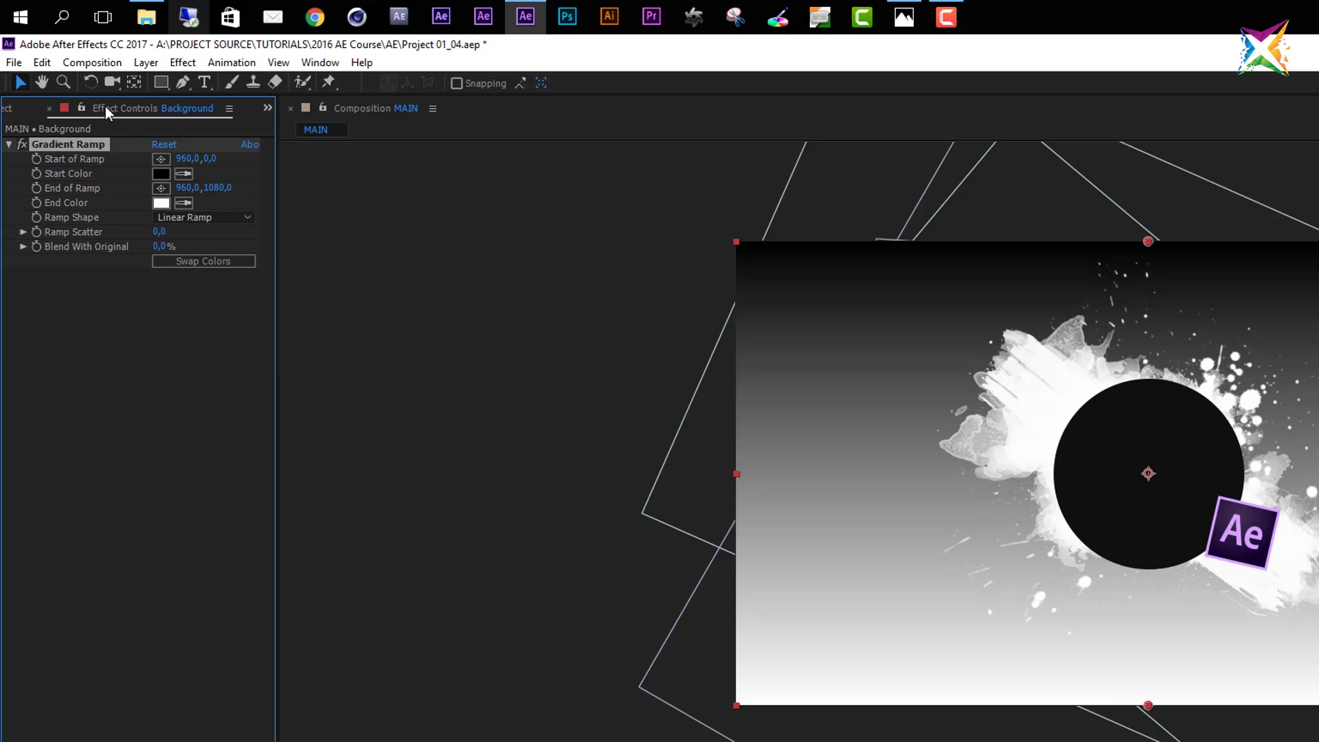
# Dock the Effect Controls as a separate column between the Project and Composition areas, and leave no layer selected.
pyautogui.moveTo(105, 112); pyautogui.dragTo(312, 234)
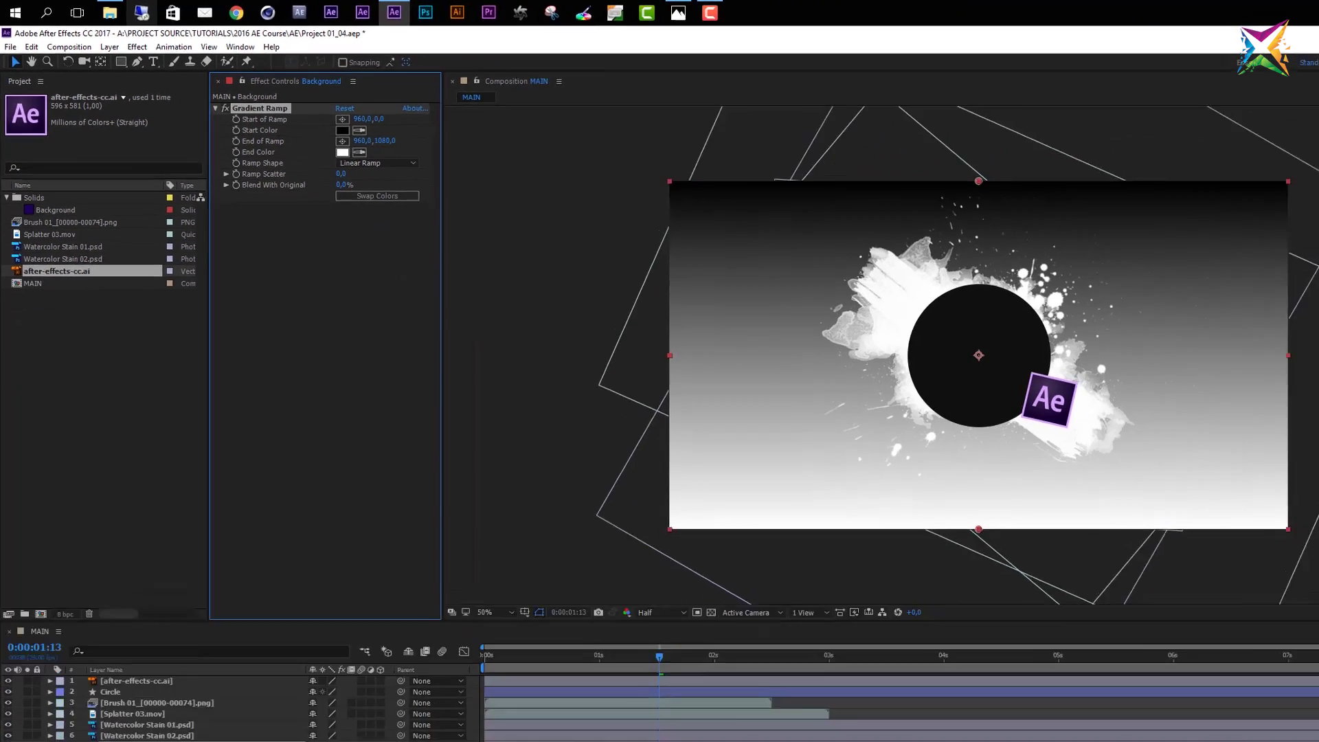
pyautogui.click(194, 690)
pyautogui.moveTo(282, 445); pyautogui.dragTo(467, 446)
pyautogui.click(124, 702)
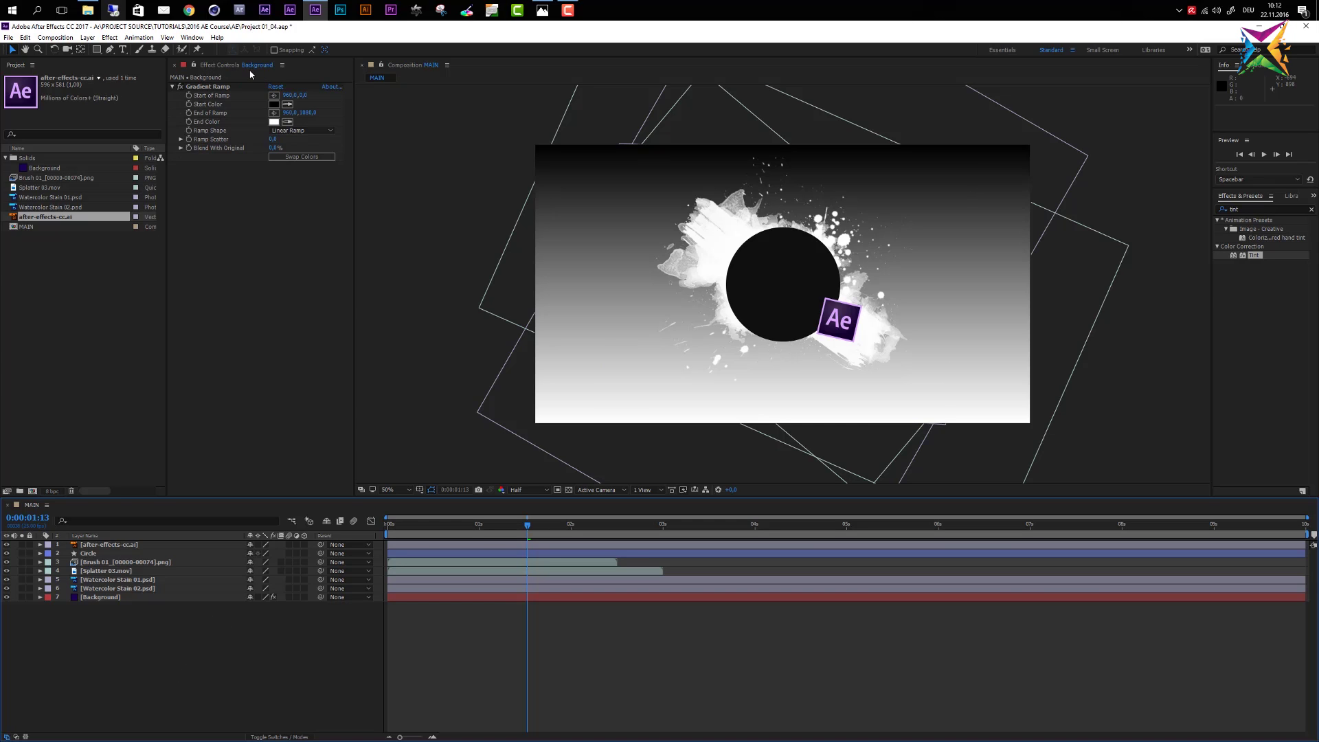
# Expand the Background layer's Transform and Effects groups to examine the Gradient Ramp properties, and collapse the layer again.
pyautogui.click(105, 597)
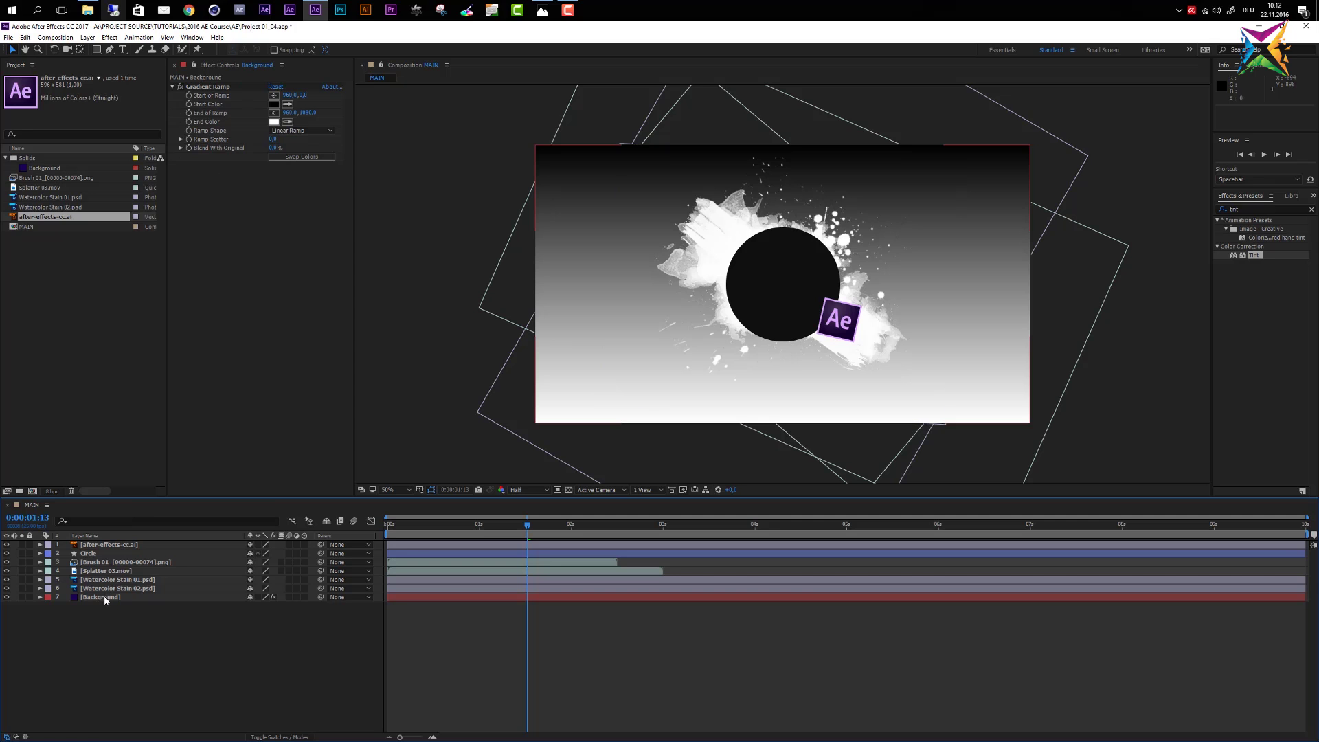
pyautogui.click(94, 599)
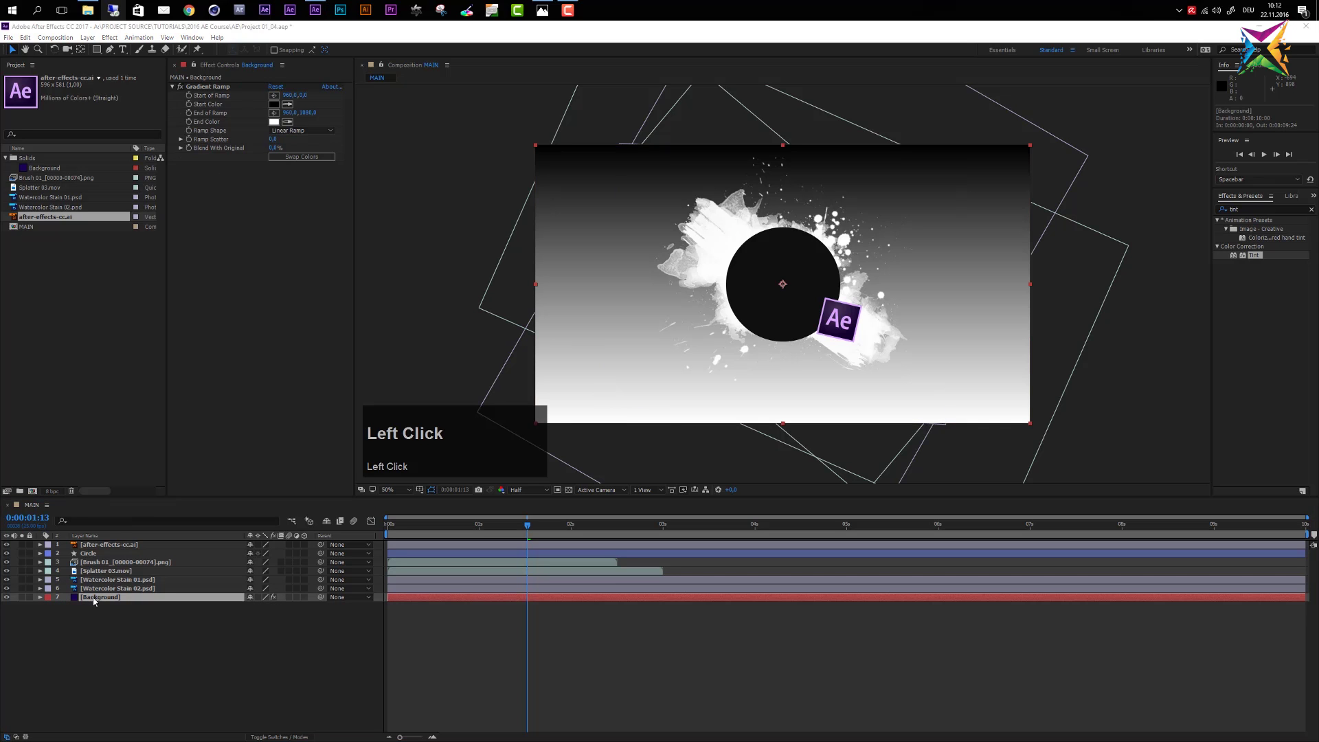
pyautogui.click(39, 596)
pyautogui.click(48, 615)
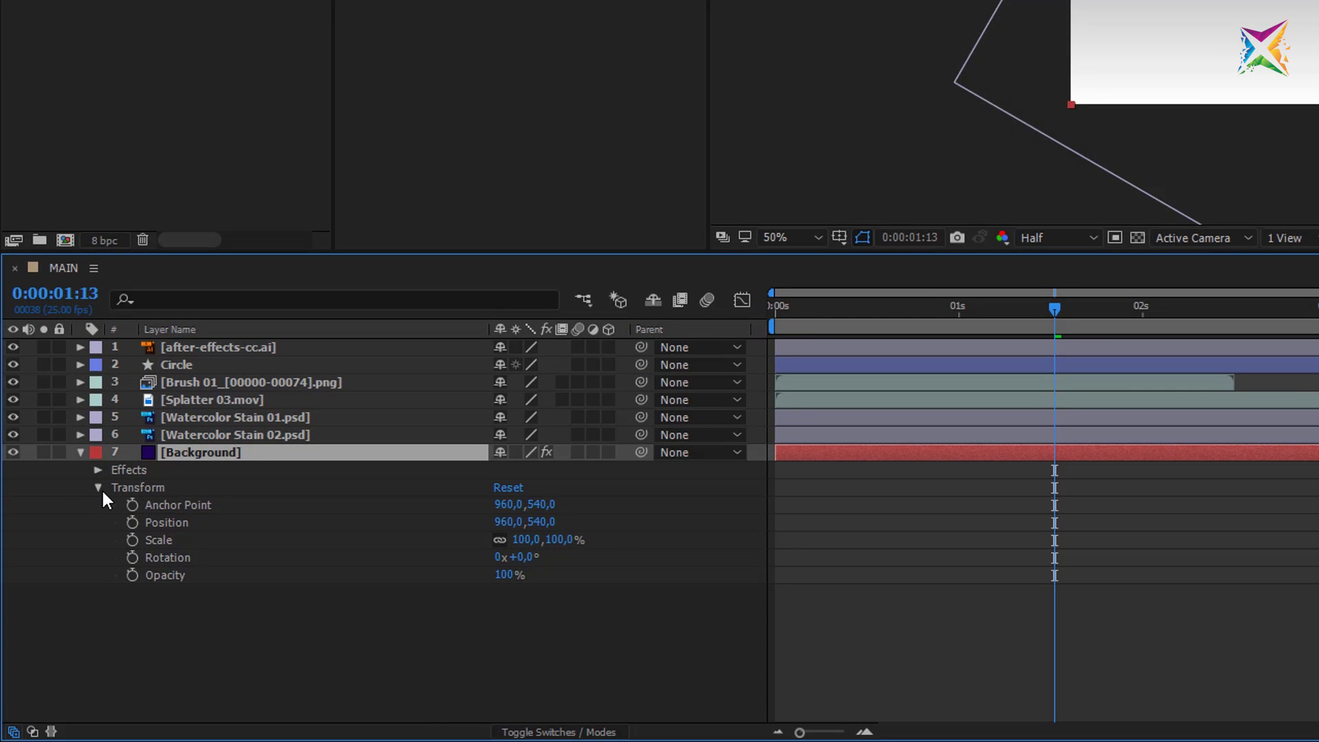
pyautogui.click(98, 487)
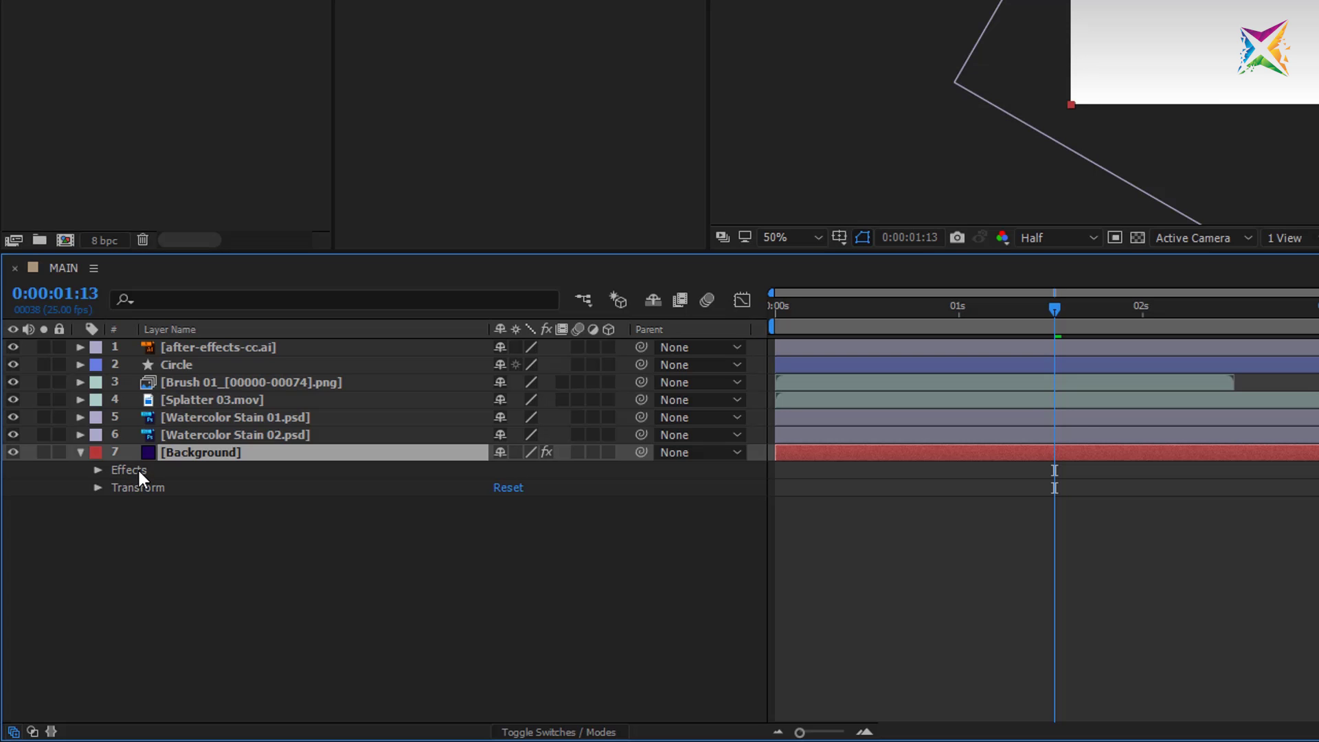
pyautogui.click(97, 469)
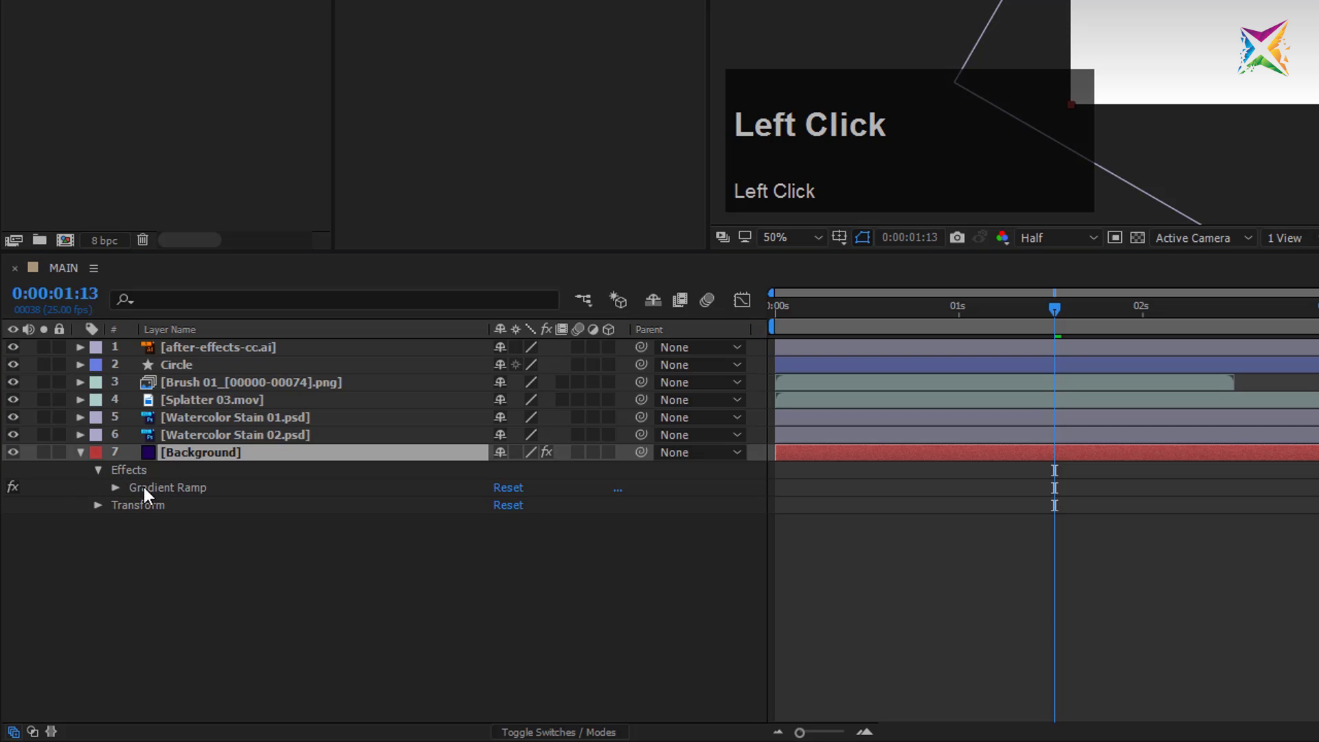
pyautogui.click(117, 489)
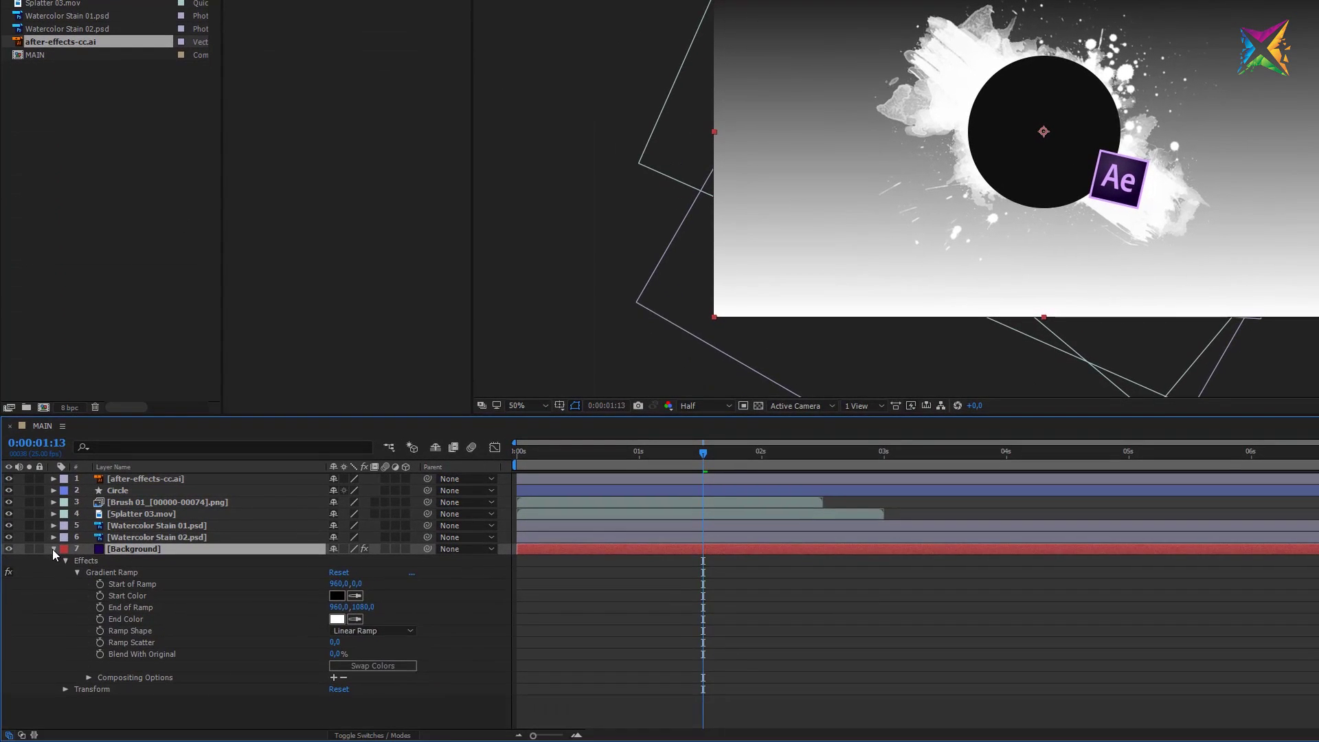
pyautogui.click(53, 548)
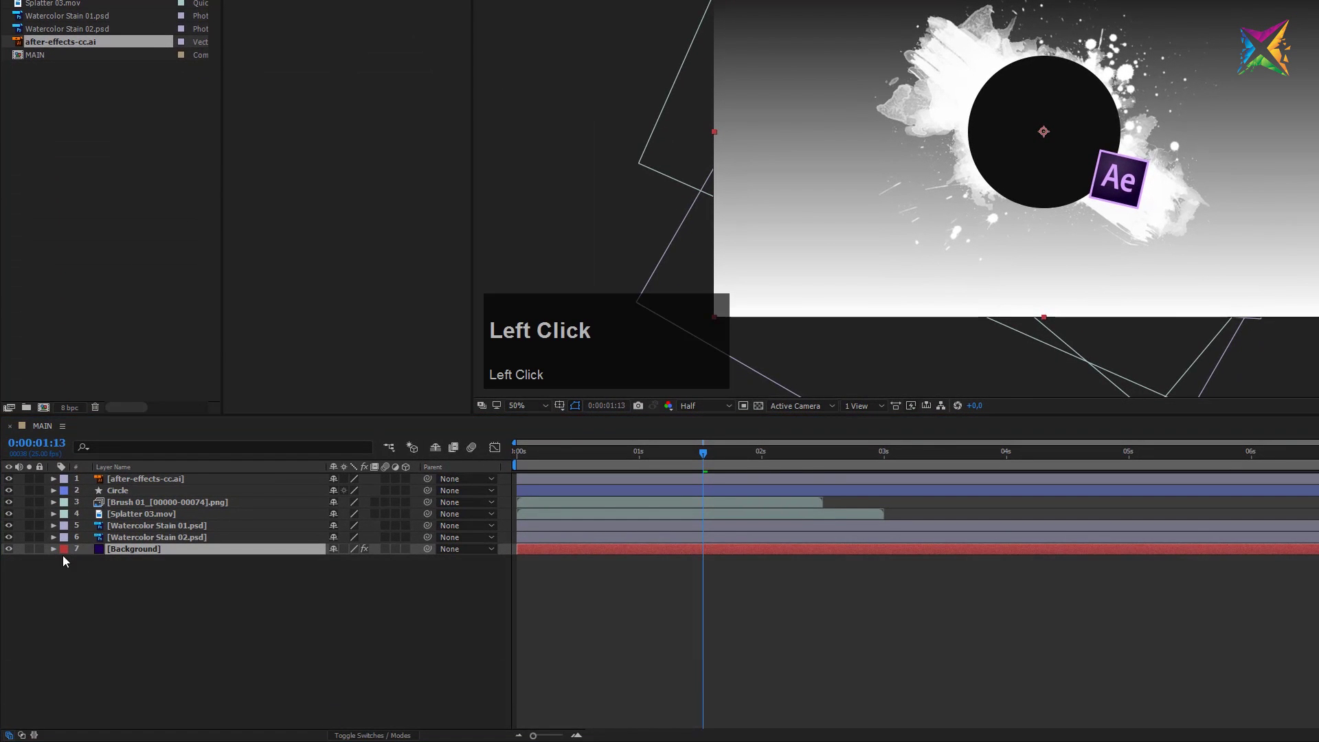
# Reveal only the applied effects of the Background layer in the timeline.
pyautogui.click(131, 548)
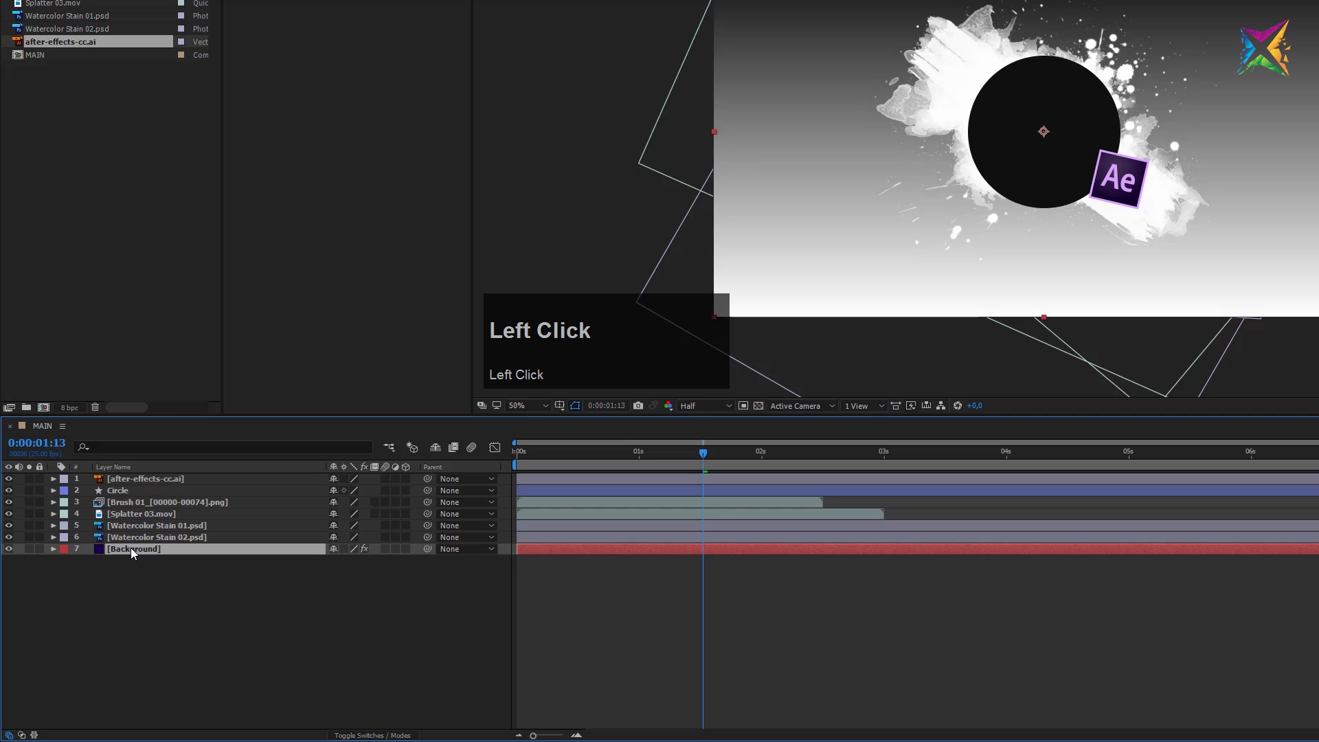
pyautogui.press('e')
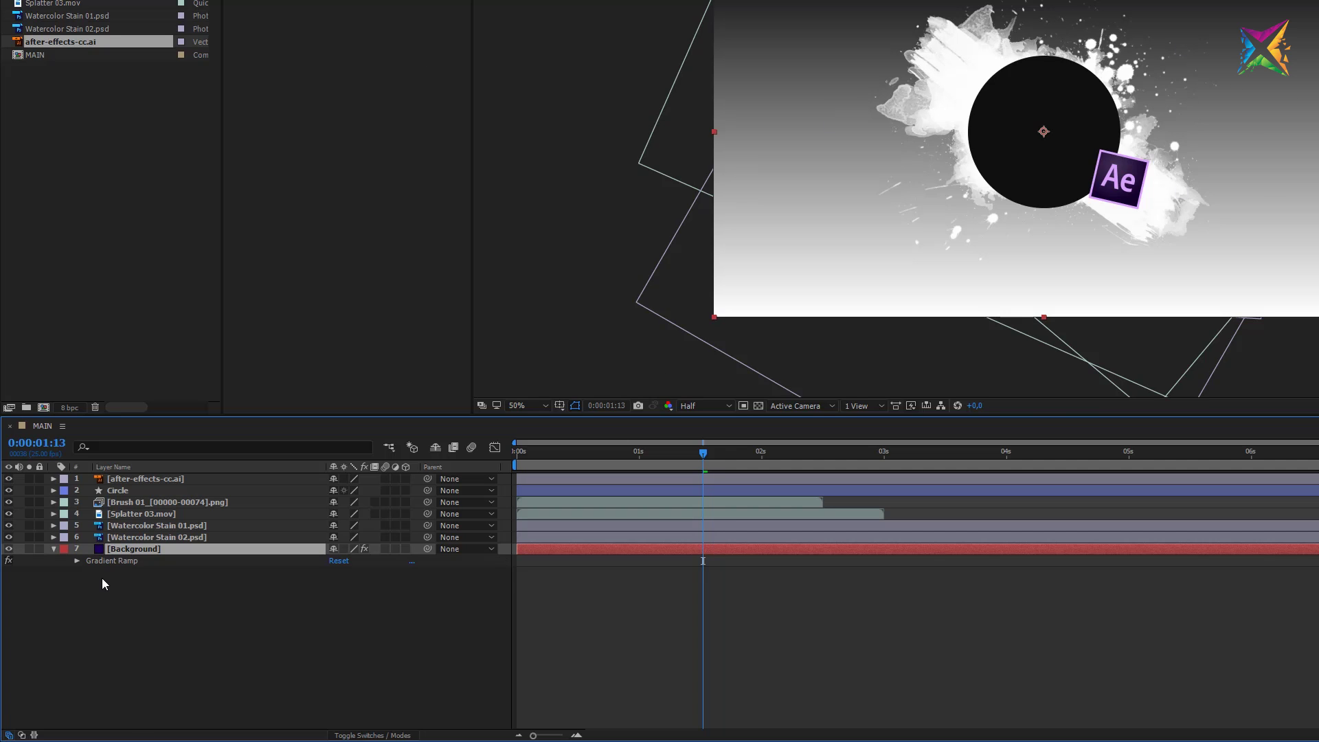
pyautogui.click(155, 546)
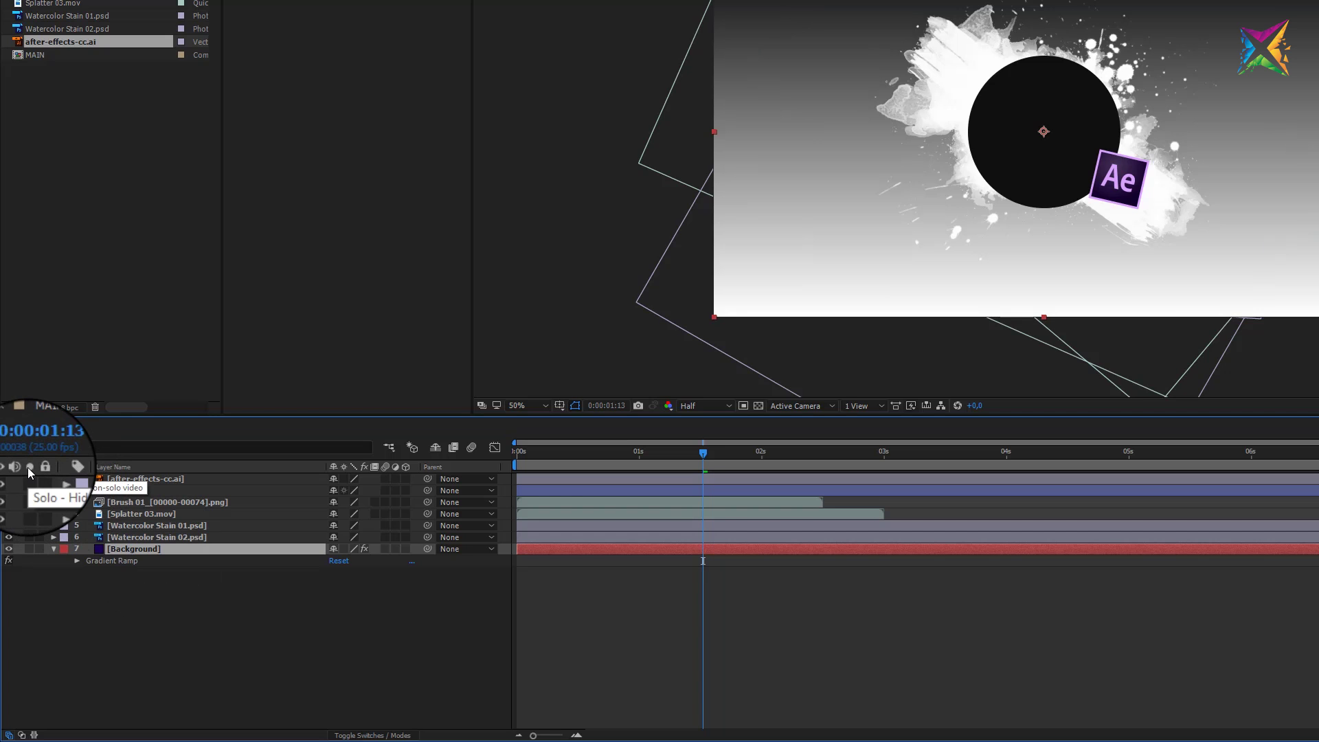
# Solo the Background layer and select its Gradient Ramp effect to show the ramp's start and end points.
pyautogui.click(28, 549)
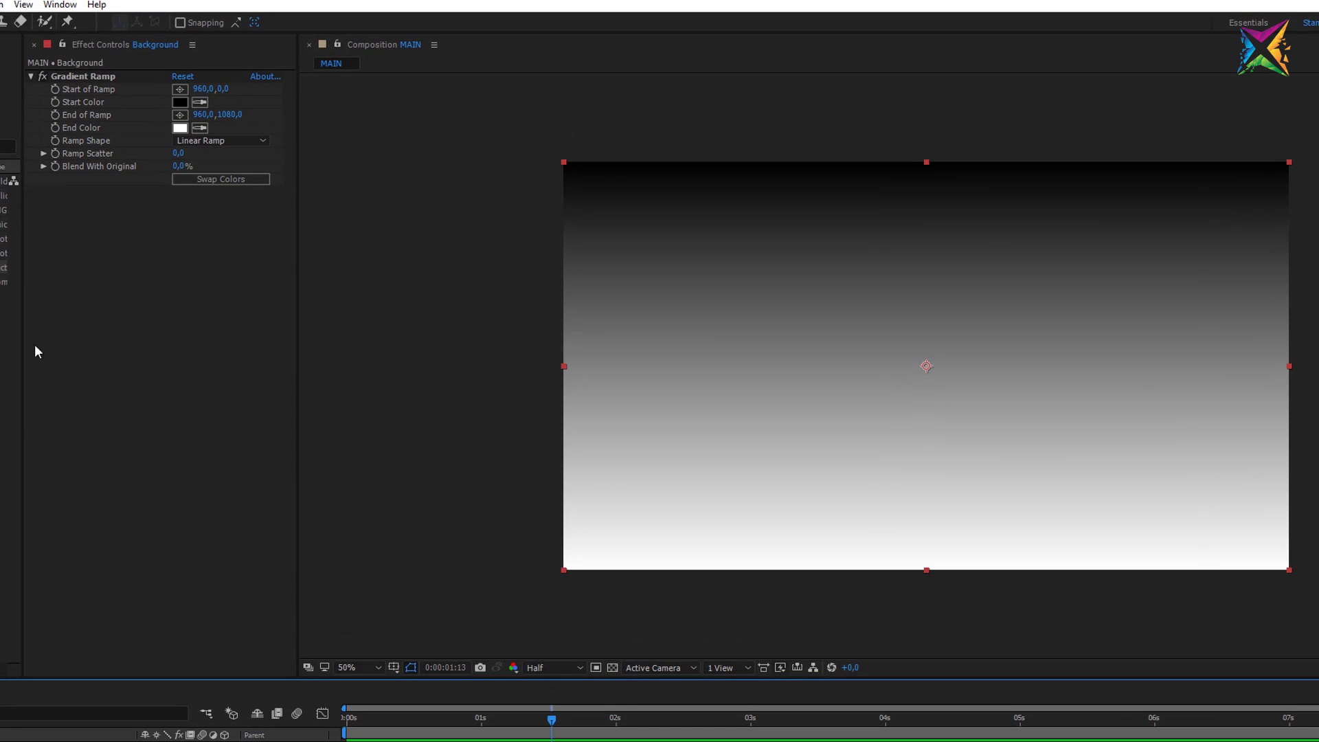
pyautogui.click(66, 75)
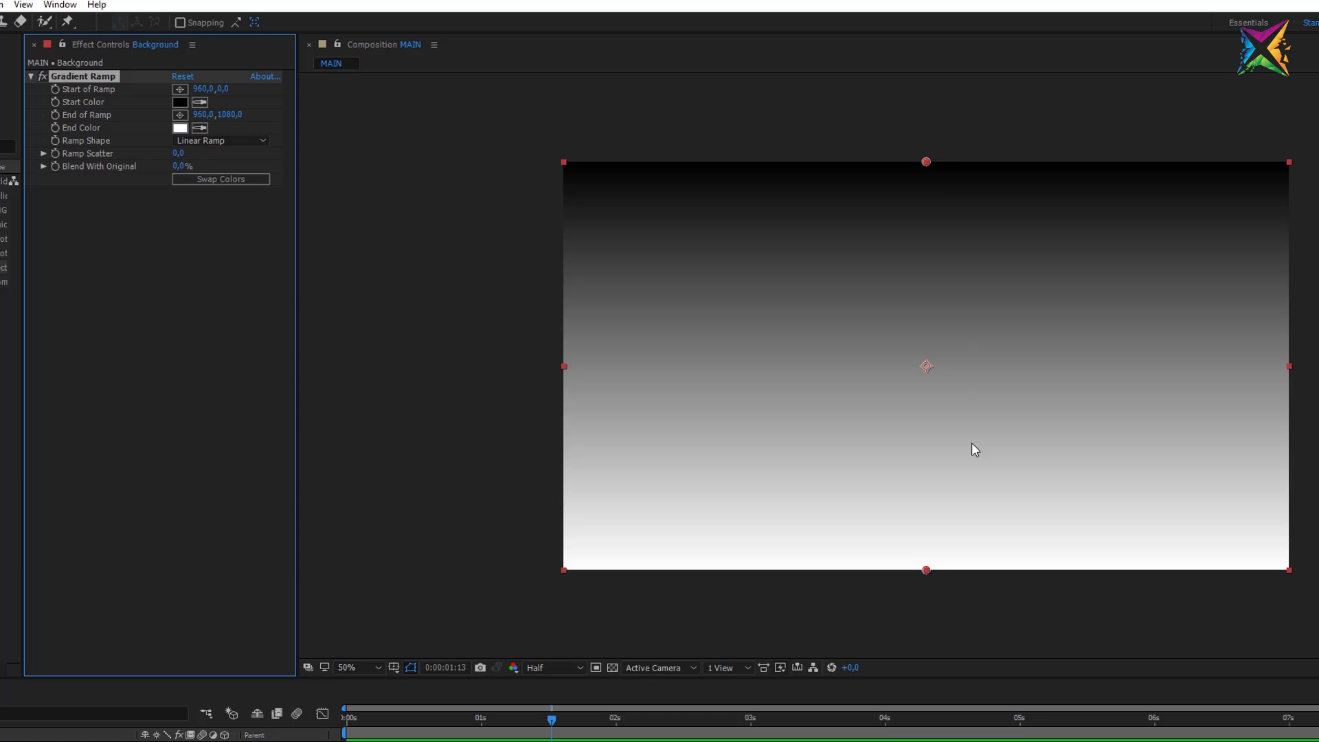
pyautogui.click(946, 738)
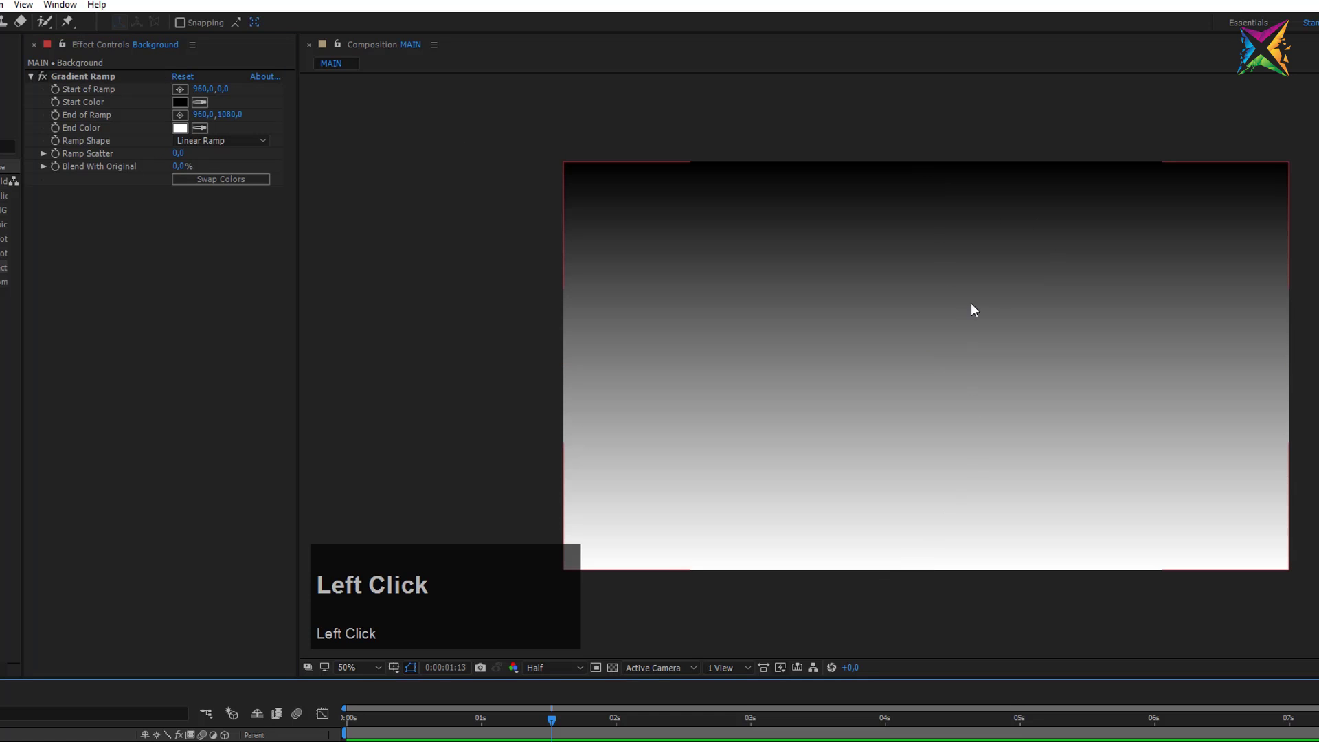
pyautogui.click(103, 75)
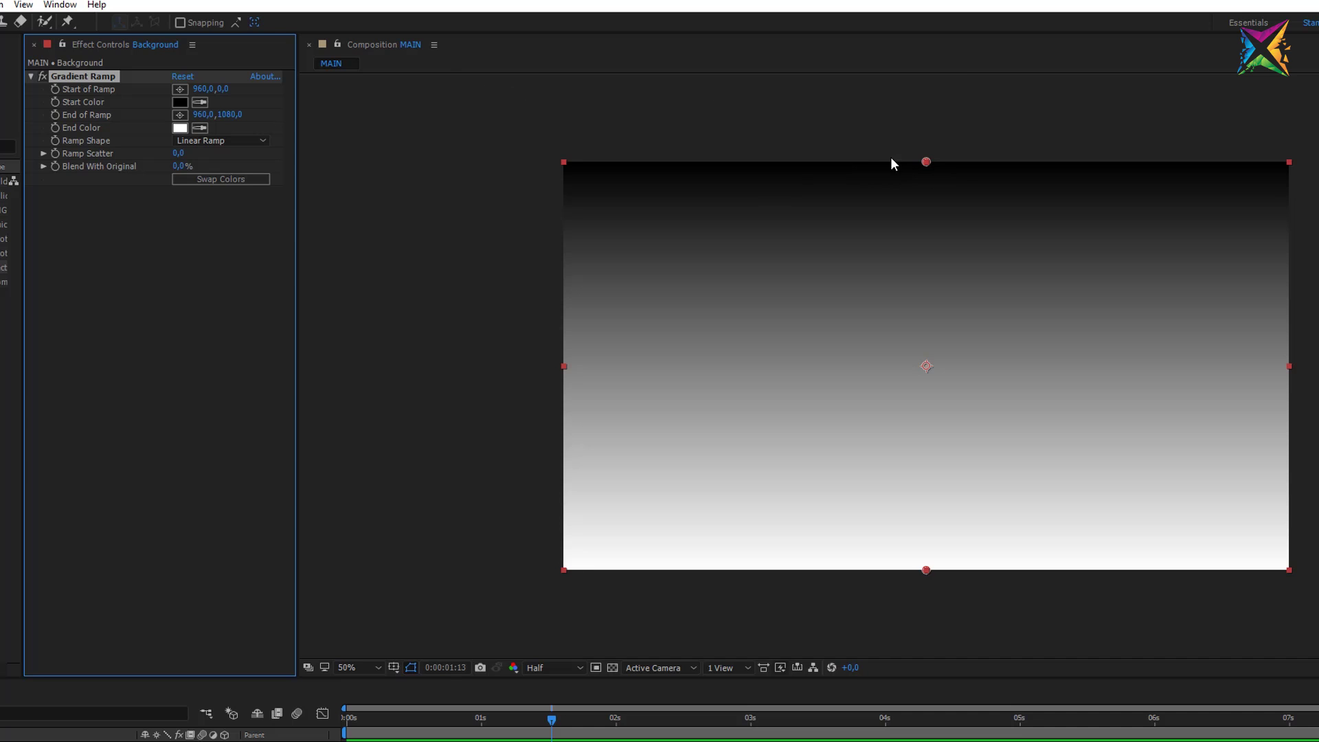
# Change the Gradient Ramp to a Radial Ramp and move its start point to the composition's centre, at about 960, 542.
pyautogui.click(217, 141)
pyautogui.click(225, 177)
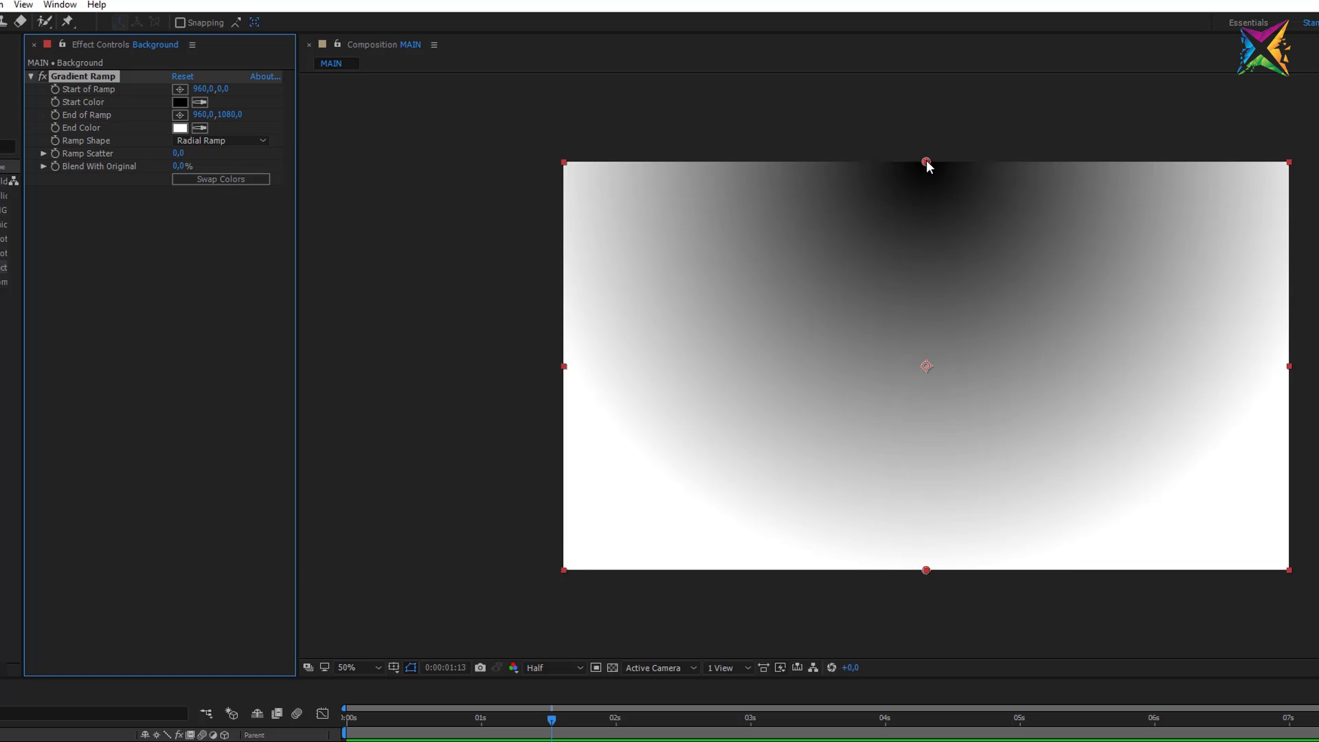
pyautogui.click(101, 75)
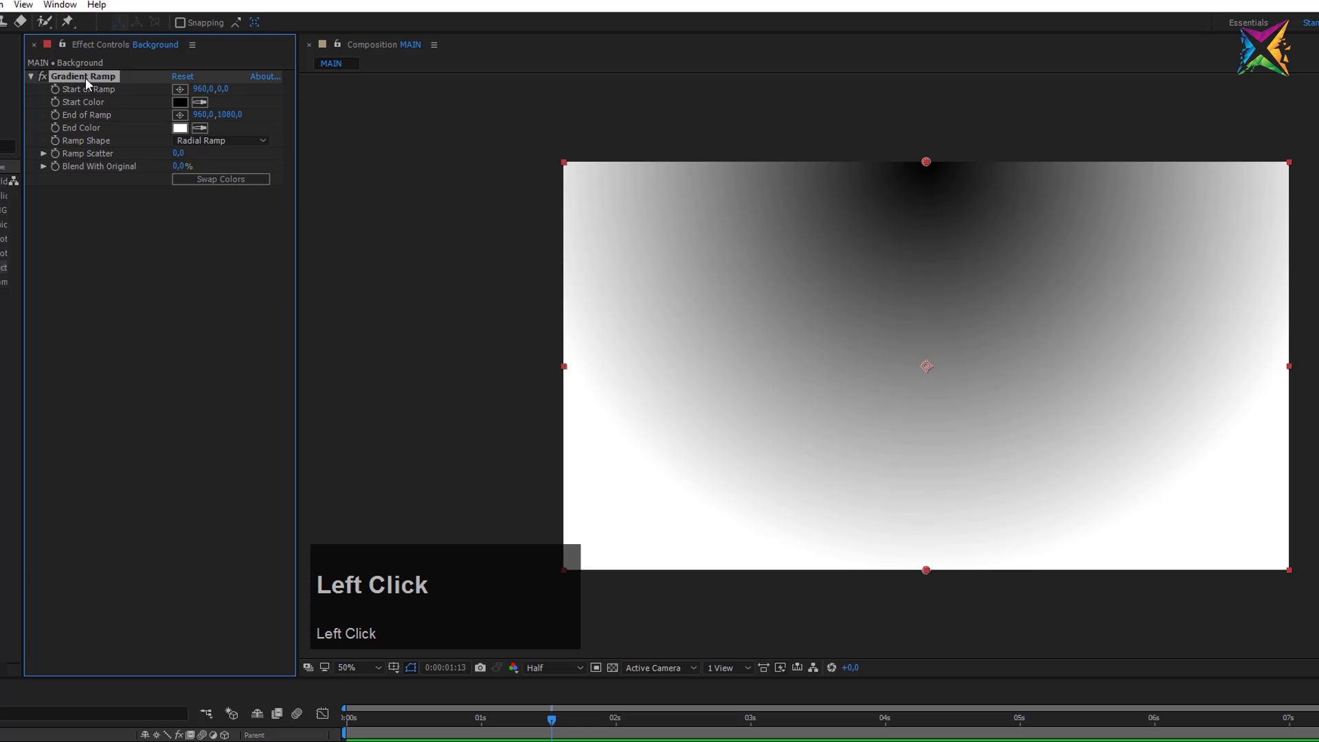
pyautogui.moveTo(928, 162); pyautogui.dragTo(926, 368)
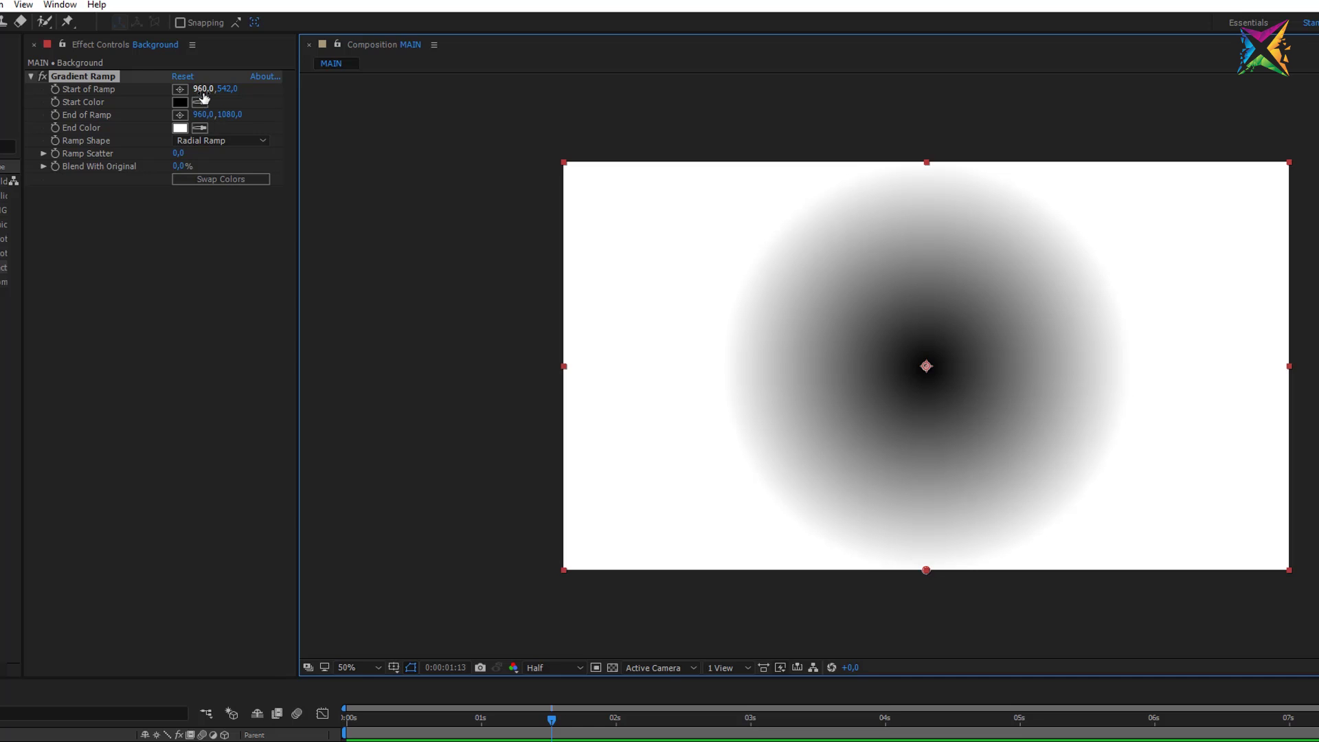
# Set the ramp's start point Y value to 540 and move its end point outside the composition, to about 2146, 1260.
pyautogui.click(228, 90)
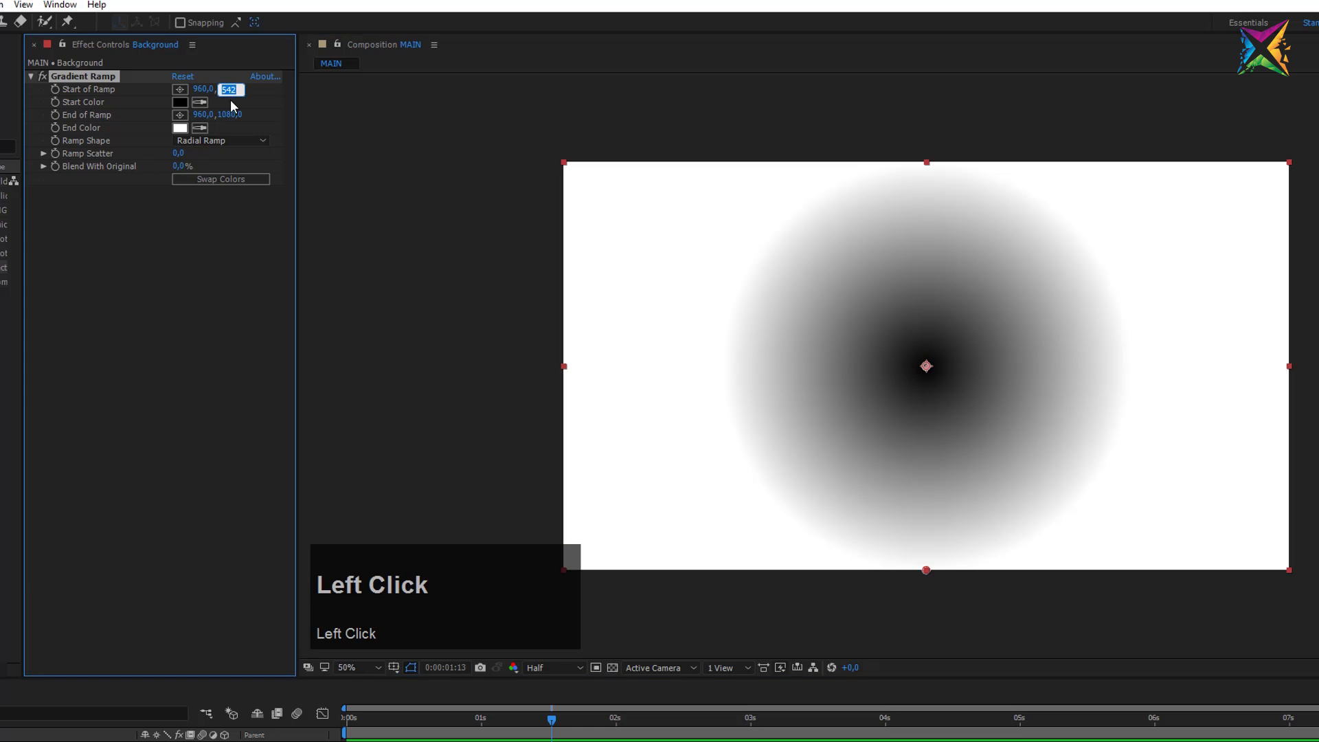
pyautogui.write('540')
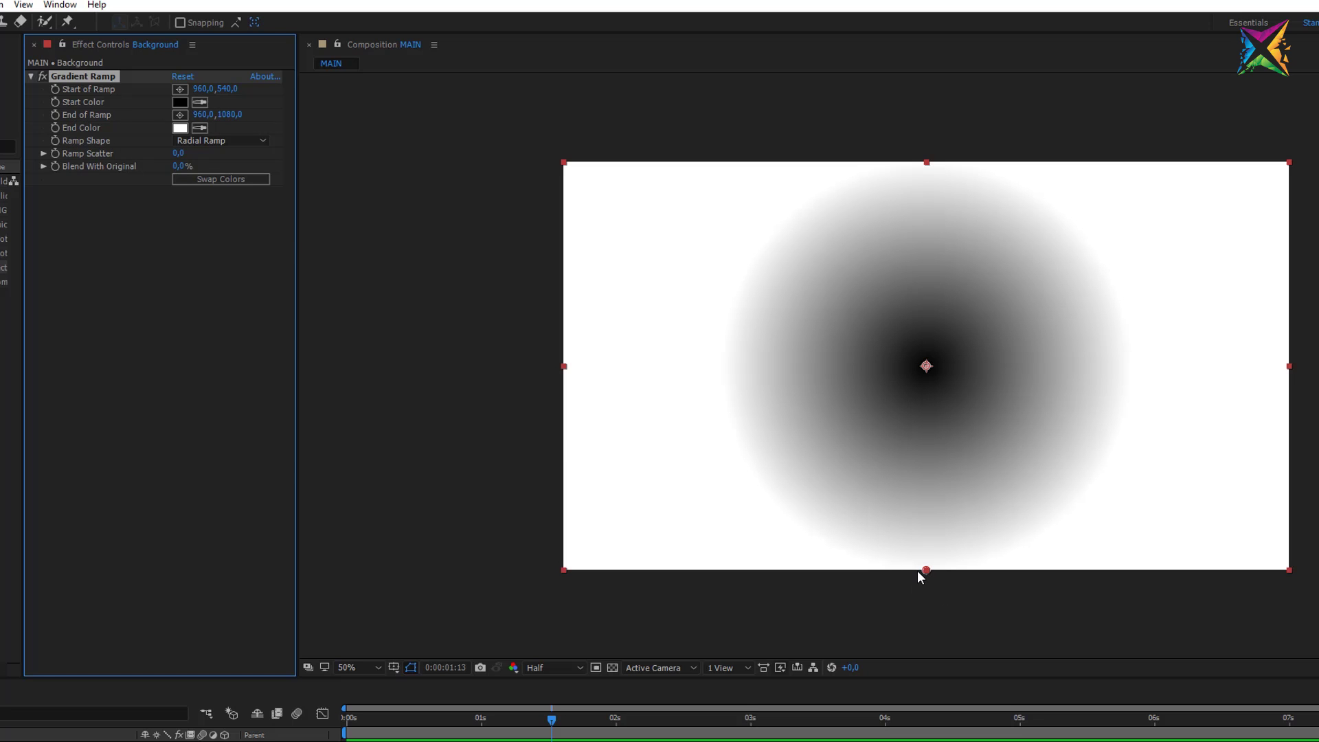
pyautogui.moveTo(926, 571); pyautogui.dragTo(1270, 637)
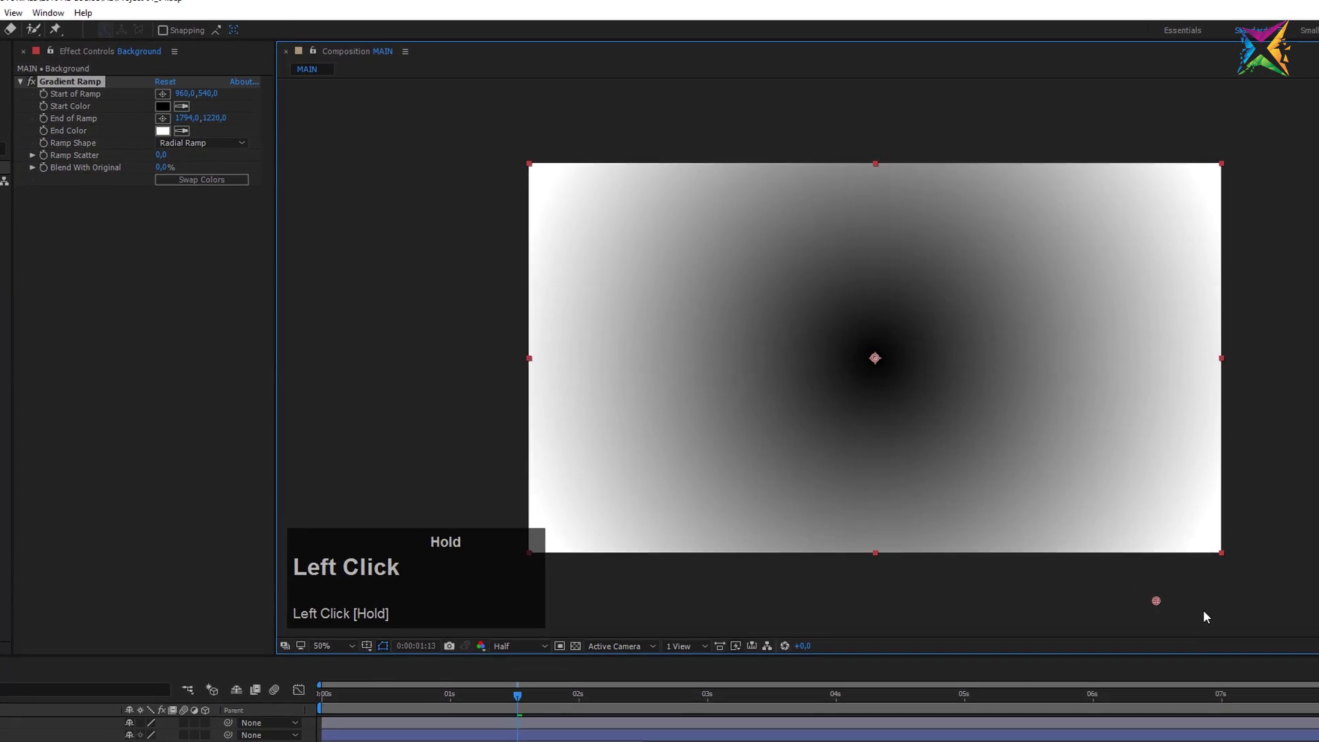
pyautogui.moveTo(1203, 611)
pyautogui.mouseDown()
pyautogui.moveTo(1310, 630)
pyautogui.moveTo(1318, 689)
pyautogui.moveTo(1254, 566)
pyautogui.moveTo(1318, 659)
pyautogui.moveTo(1127, 527)
pyautogui.moveTo(1235, 609)
pyautogui.moveTo(1224, 597)
pyautogui.mouseUp()
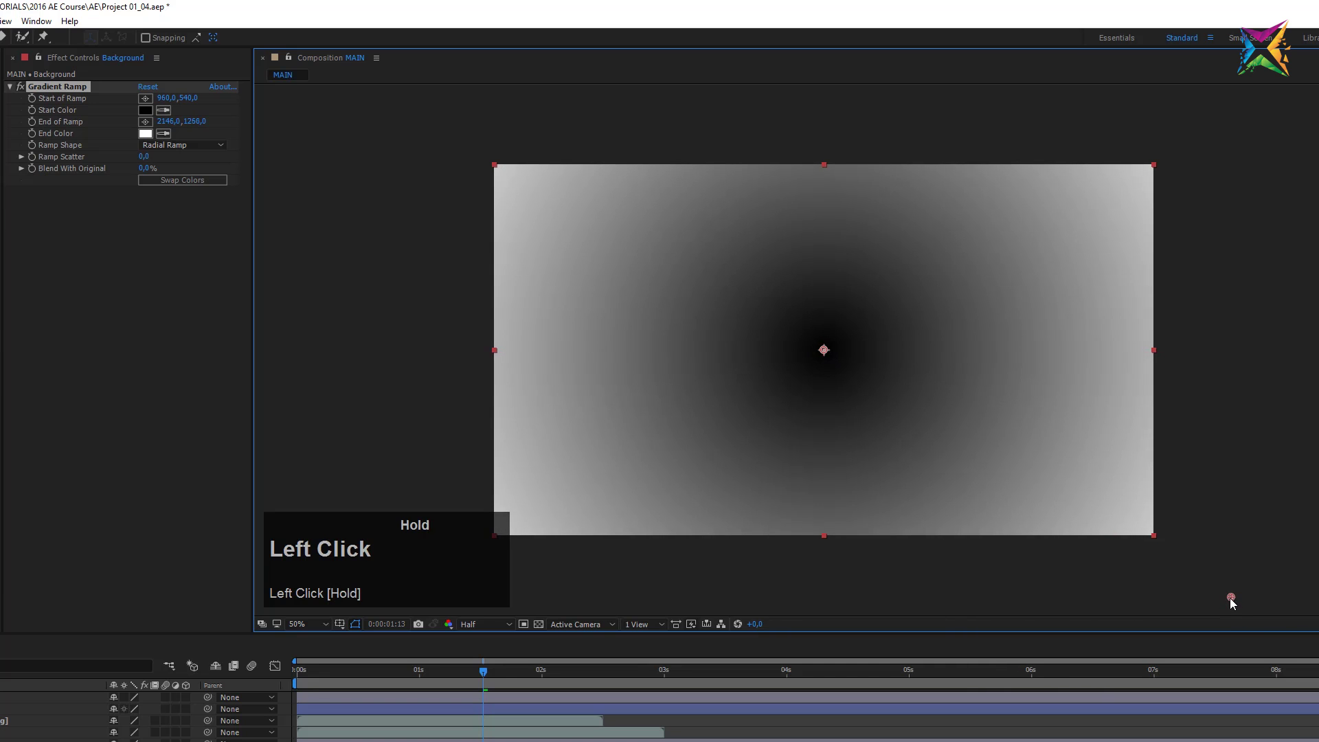
pyautogui.moveTo(1230, 599); pyautogui.dragTo(1230, 598)
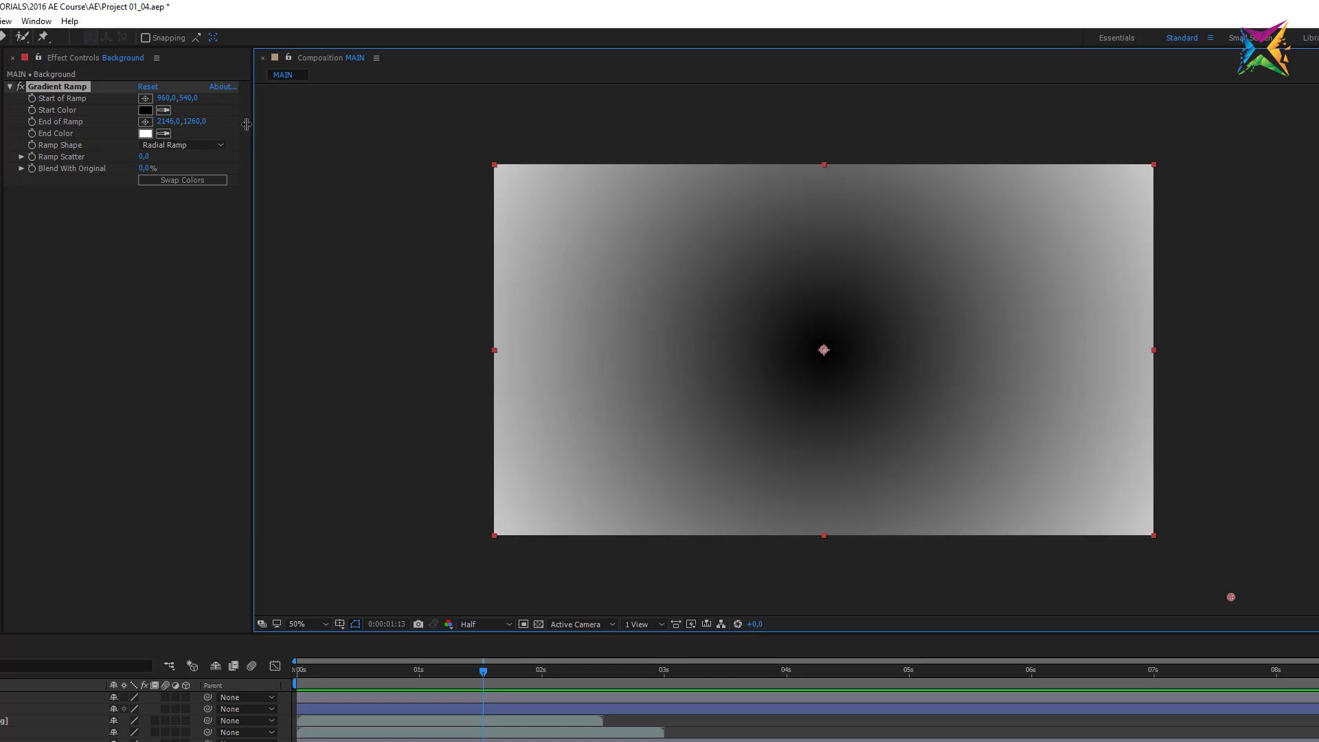
# Set the Gradient Ramp's start color to a very dark violet, 0F001D.
pyautogui.click(145, 110)
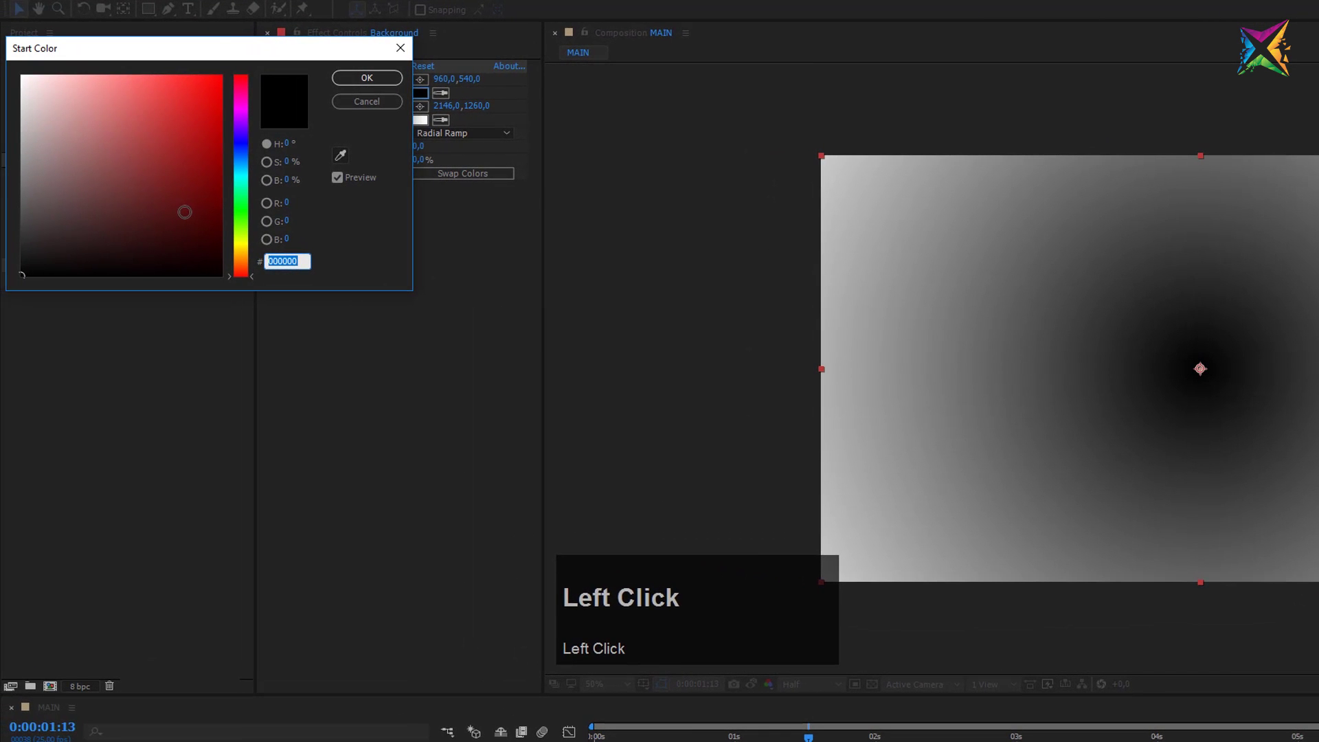
pyautogui.moveTo(241, 126); pyautogui.dragTo(244, 129)
pyautogui.moveTo(185, 234)
pyautogui.mouseDown()
pyautogui.moveTo(206, 223)
pyautogui.moveTo(220, 253)
pyautogui.mouseUp()
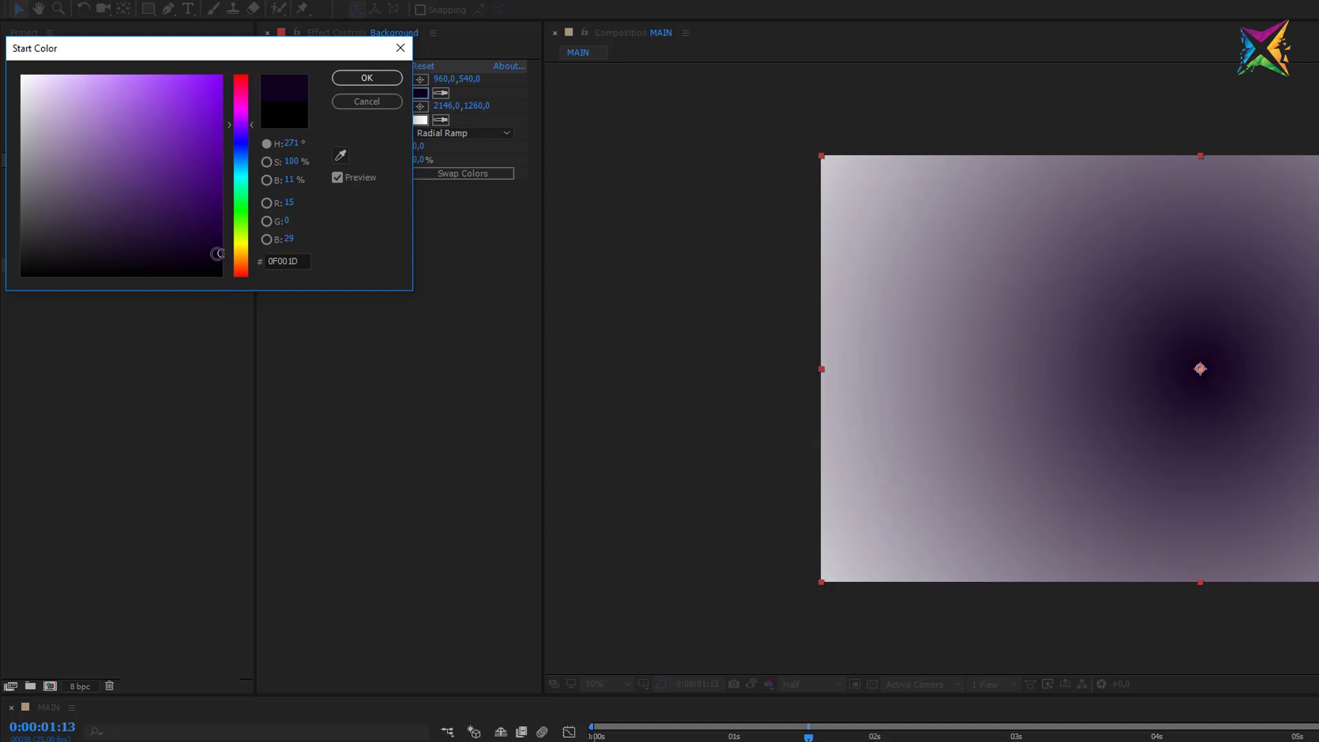
pyautogui.click(219, 252)
pyautogui.moveTo(220, 253); pyautogui.dragTo(220, 253)
pyautogui.click(375, 77)
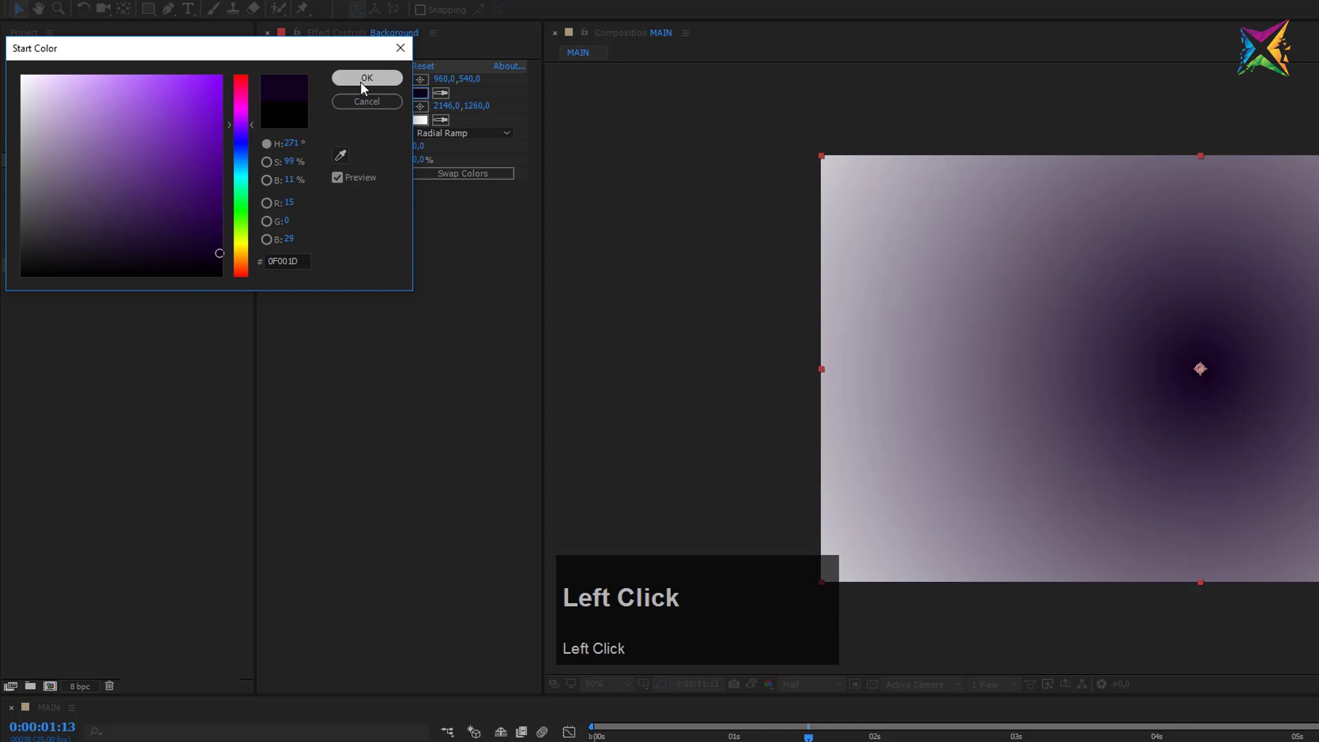
# Set the Gradient Ramp's end color to black, 000000, and unsolo the Background layer.
pyautogui.click(417, 122)
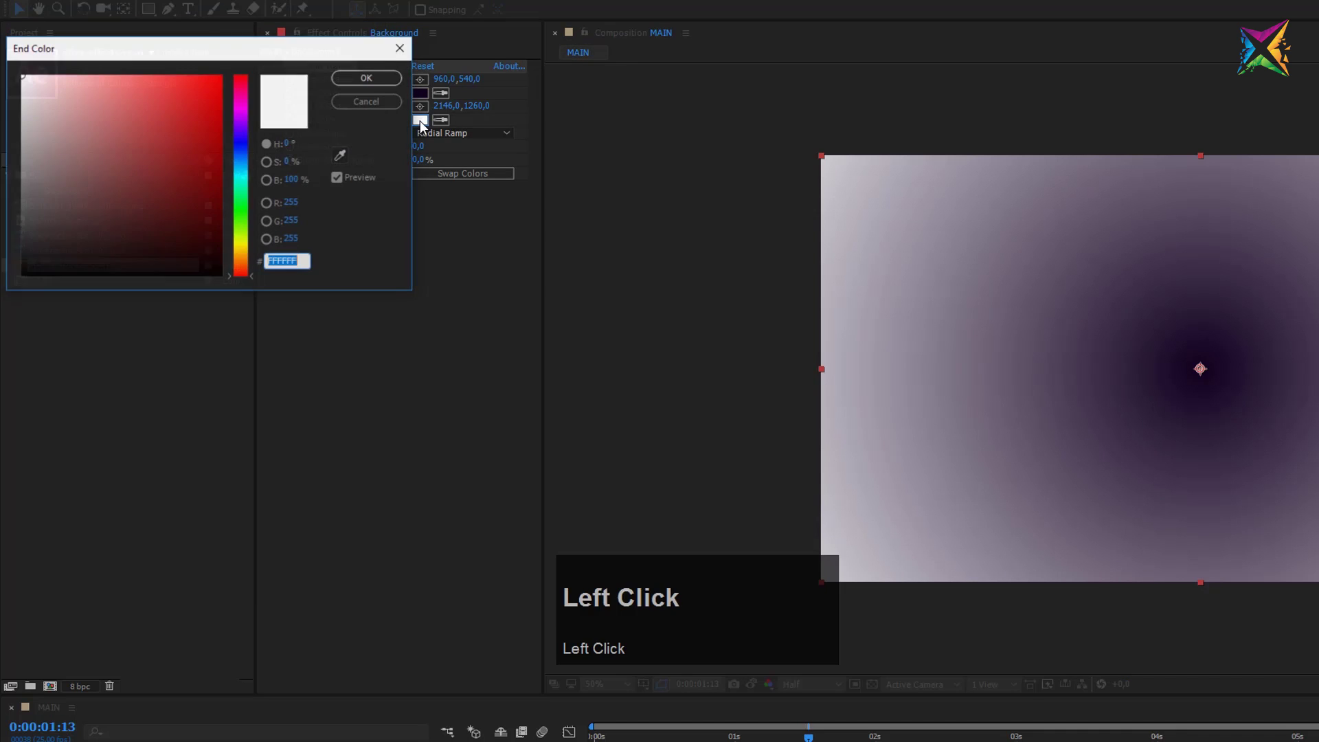
pyautogui.click(207, 224)
pyautogui.moveTo(208, 225)
pyautogui.mouseDown()
pyautogui.moveTo(227, 293)
pyautogui.moveTo(1, 354)
pyautogui.moveTo(295, 379)
pyautogui.moveTo(3, 421)
pyautogui.moveTo(326, 437)
pyautogui.mouseUp()
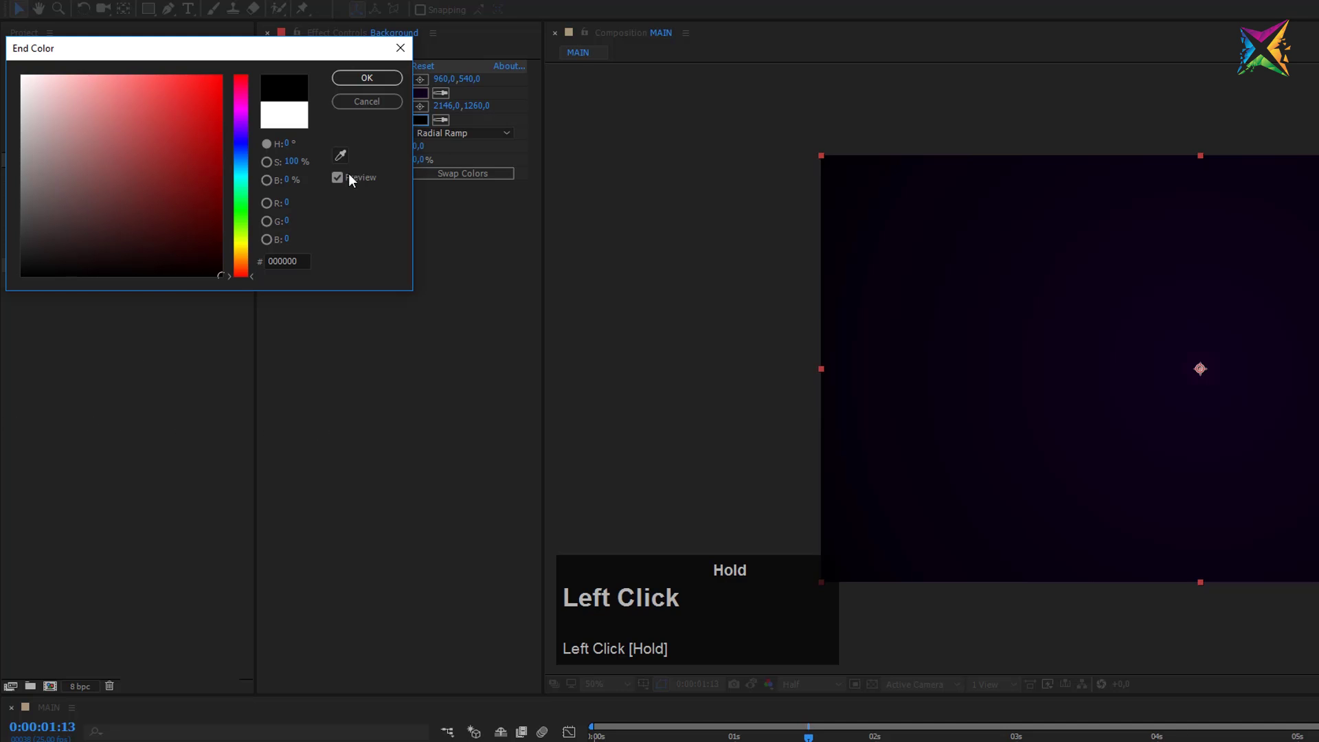
pyautogui.moveTo(214, 275)
pyautogui.mouseDown()
pyautogui.moveTo(6, 307)
pyautogui.moveTo(240, 349)
pyautogui.mouseUp()
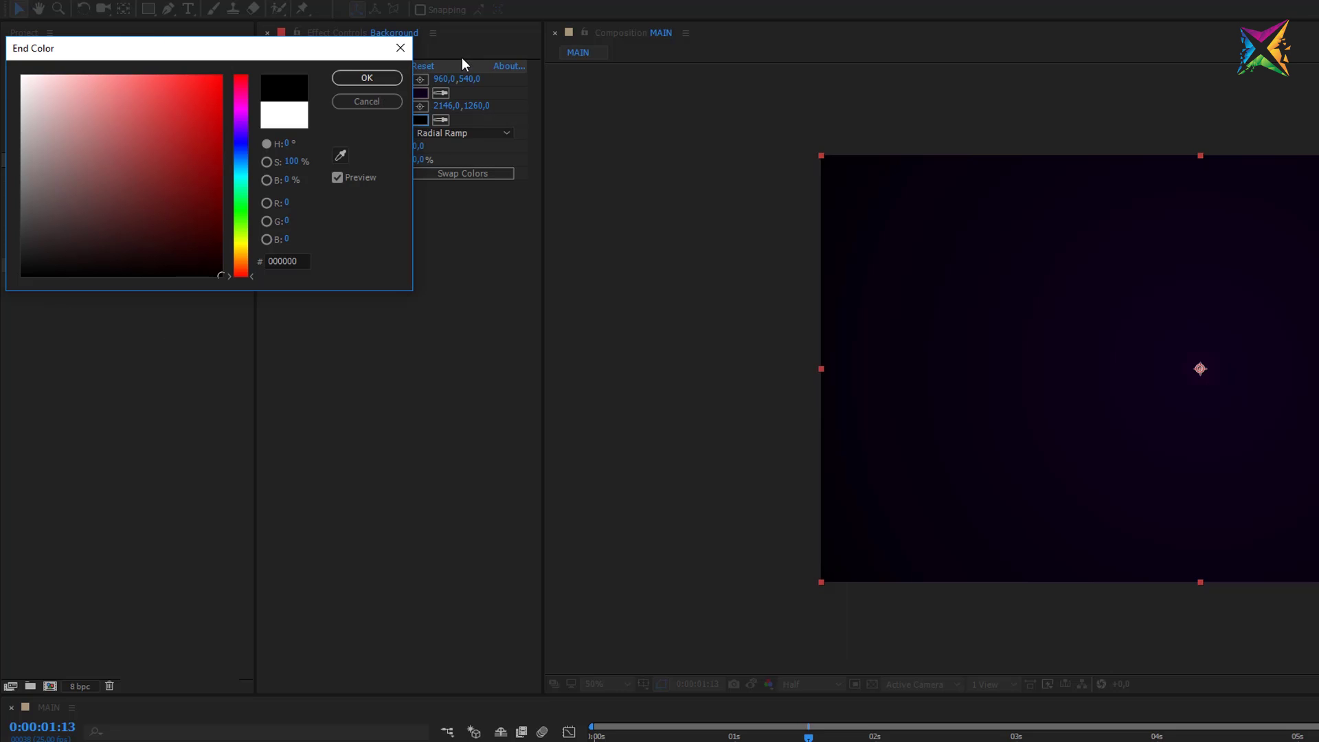
pyautogui.click(367, 78)
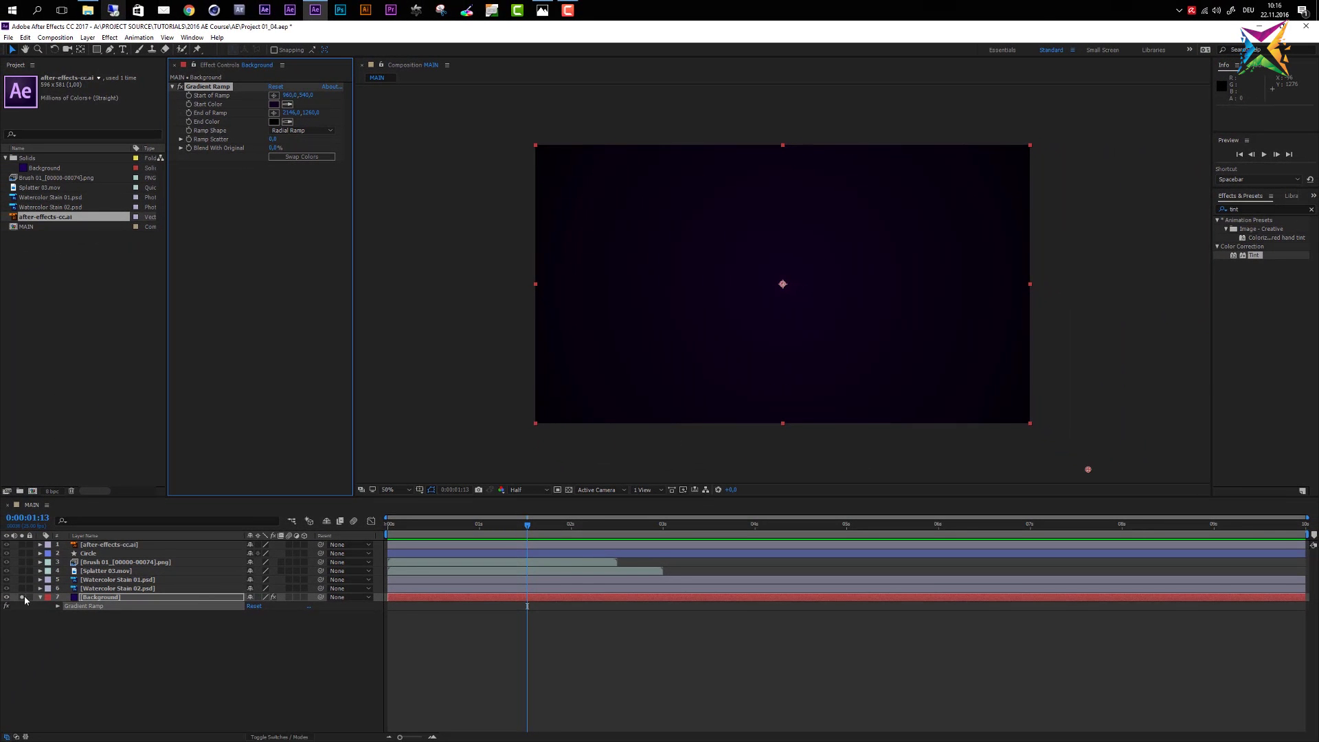
pyautogui.click(23, 597)
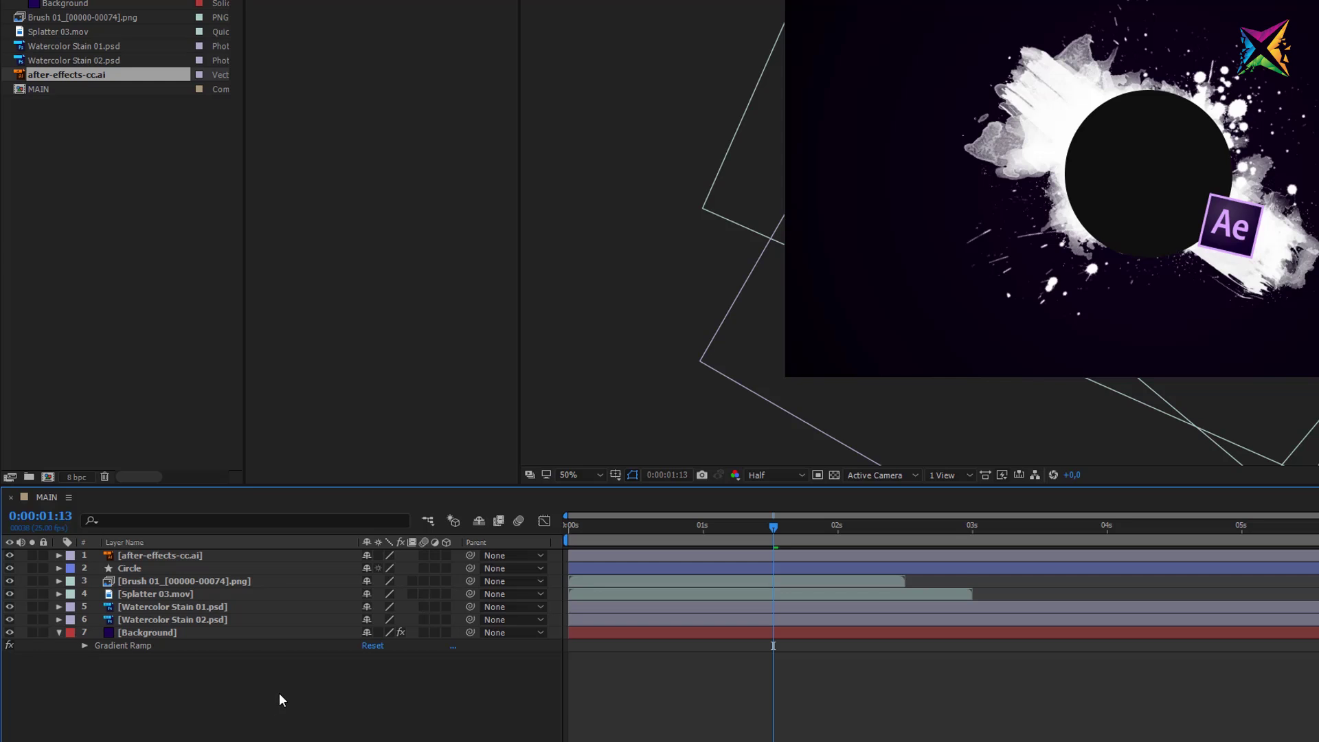
# Apply the Fill effect from the Generate category to the Watercolor Stain 01.psd layer.
pyautogui.click(171, 605)
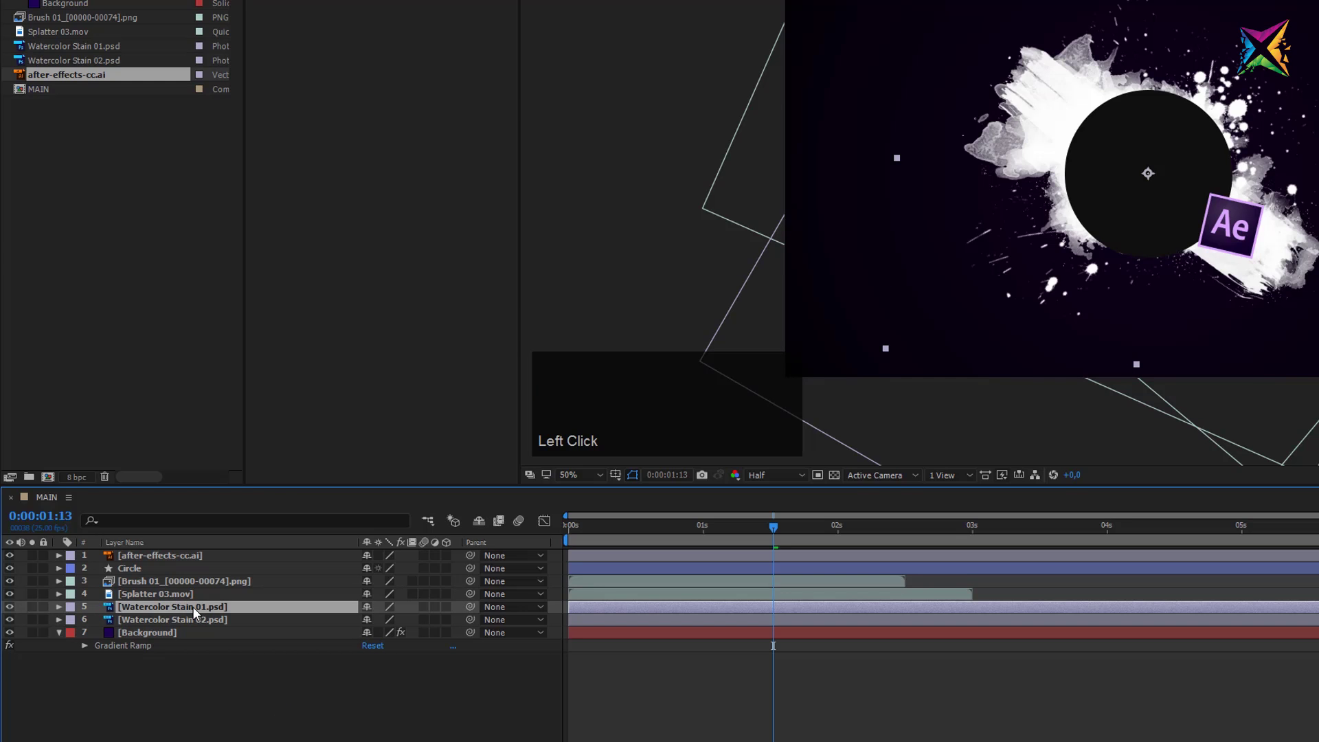
pyautogui.rightClick(192, 607)
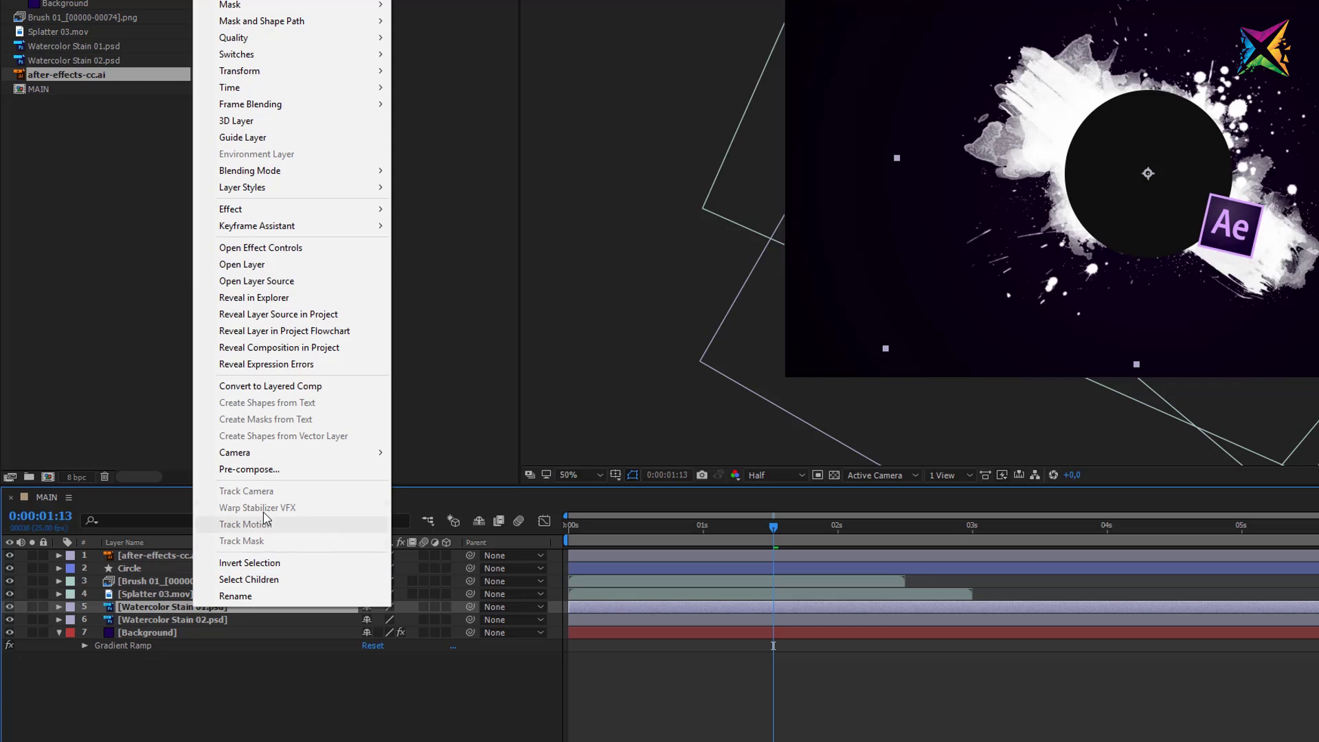
pyautogui.moveTo(229, 214)
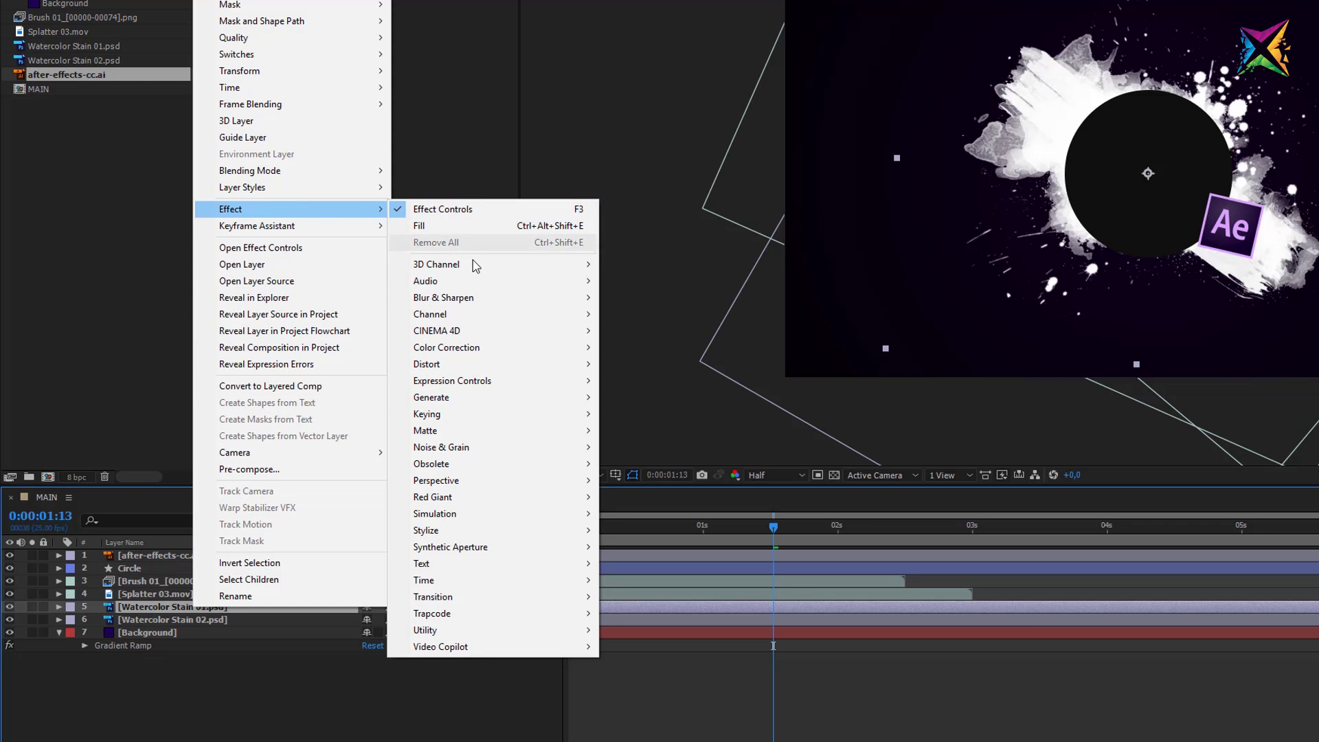
pyautogui.moveTo(468, 417)
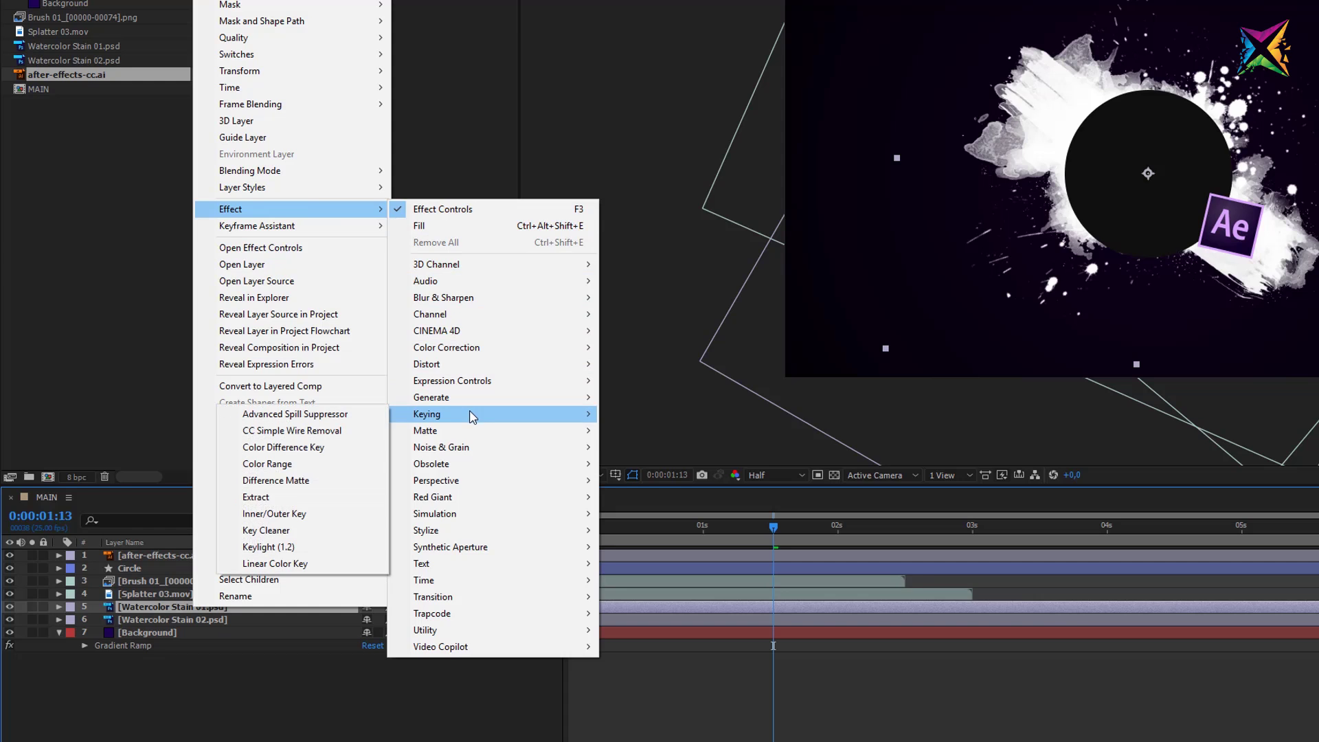
pyautogui.moveTo(445, 453)
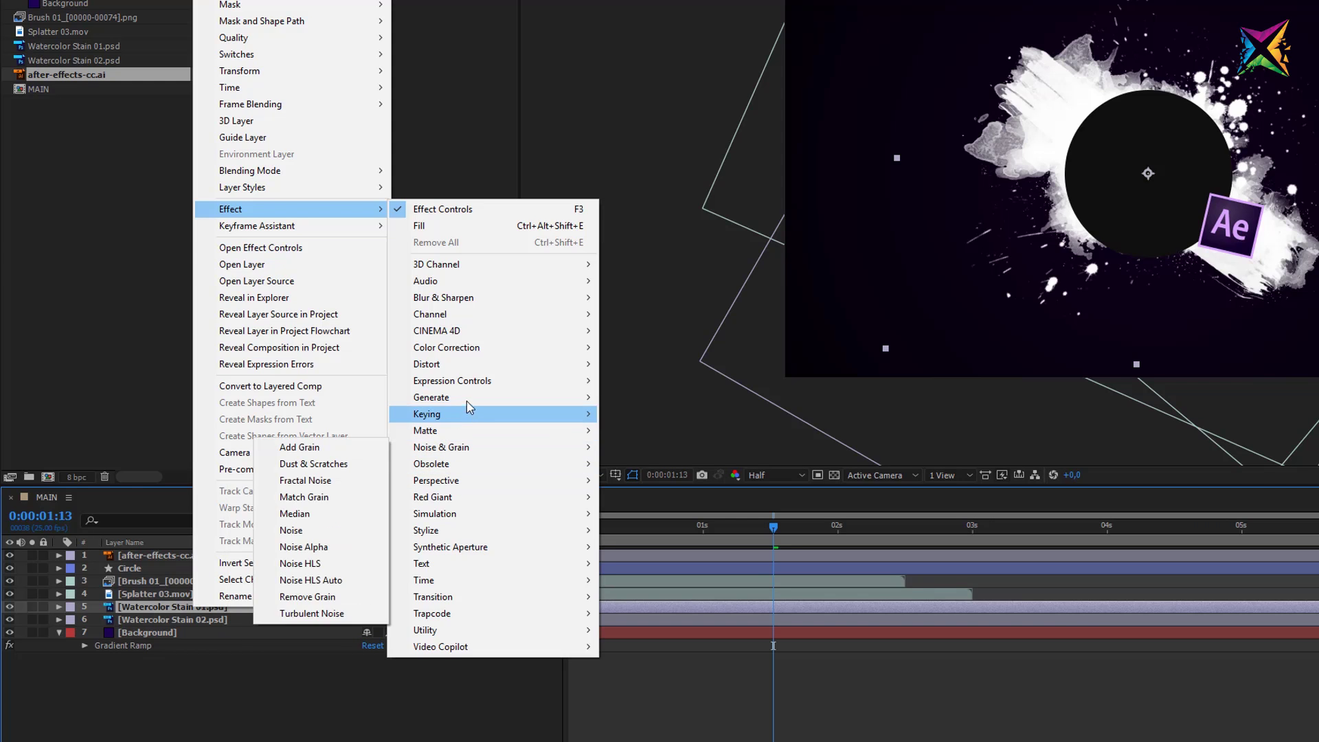
pyautogui.moveTo(473, 398)
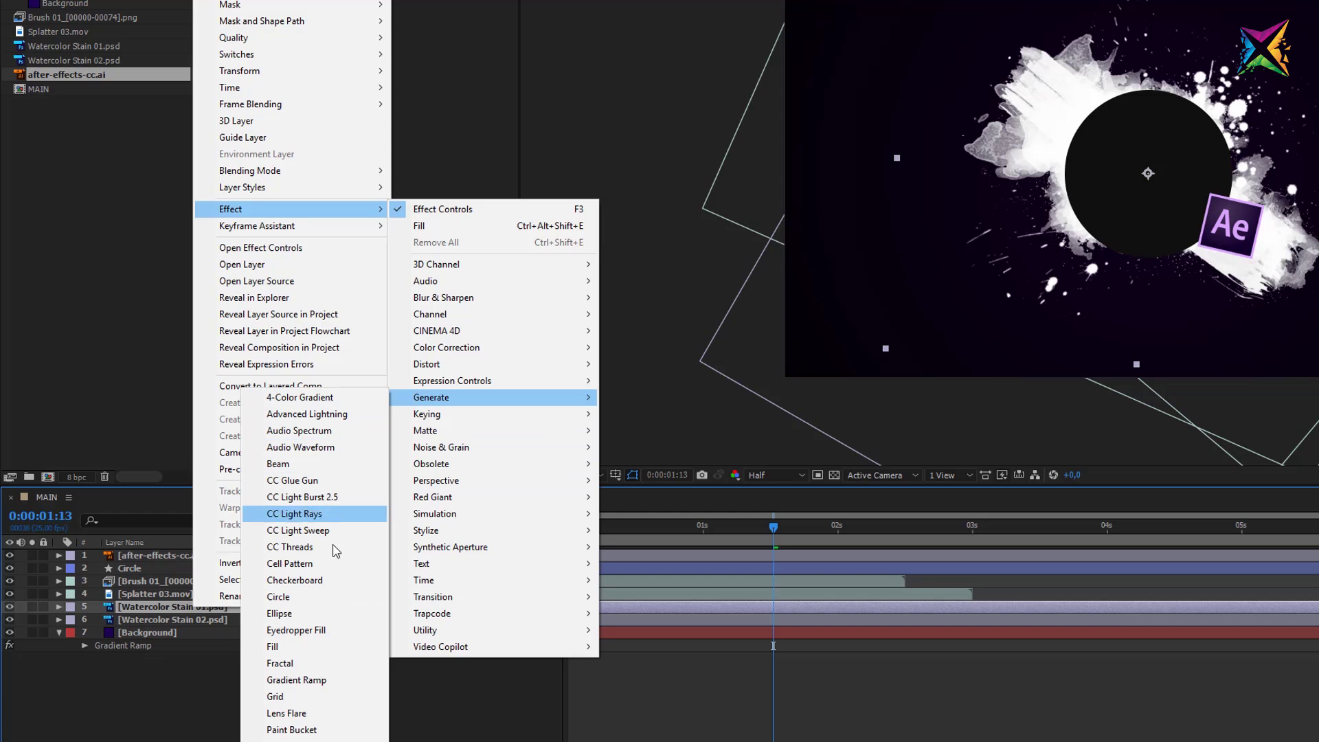
pyautogui.click(294, 654)
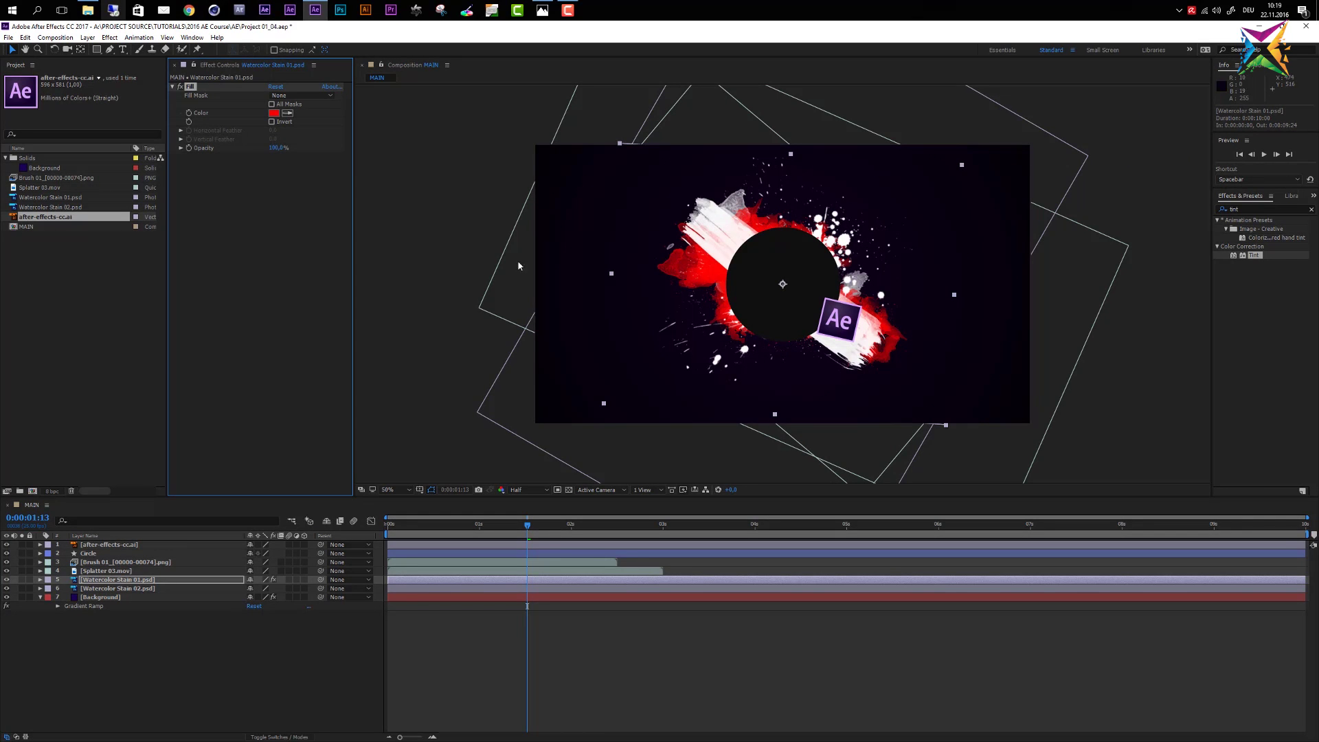
# Set the Fill color of Watercolor Stain 01.psd by sampling the light purple of the Ae logo in the composition.
pyautogui.click(274, 113)
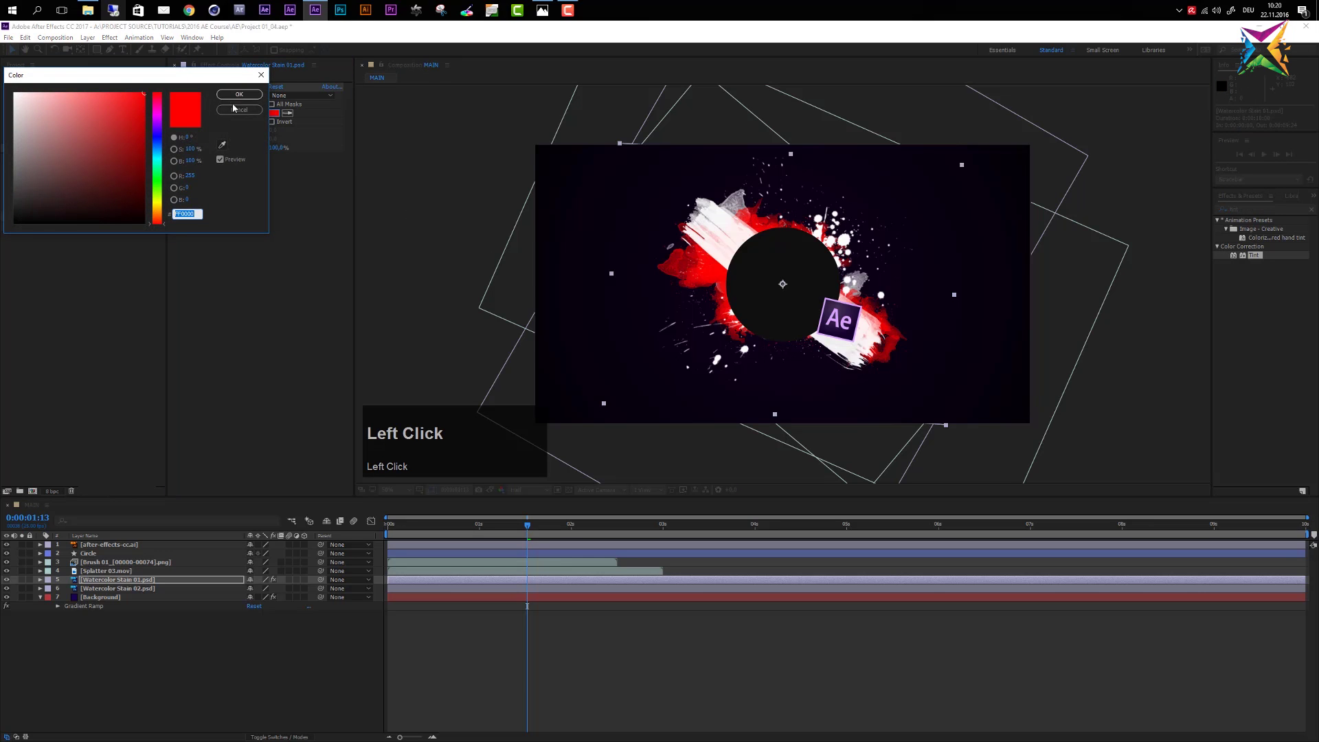
pyautogui.click(233, 109)
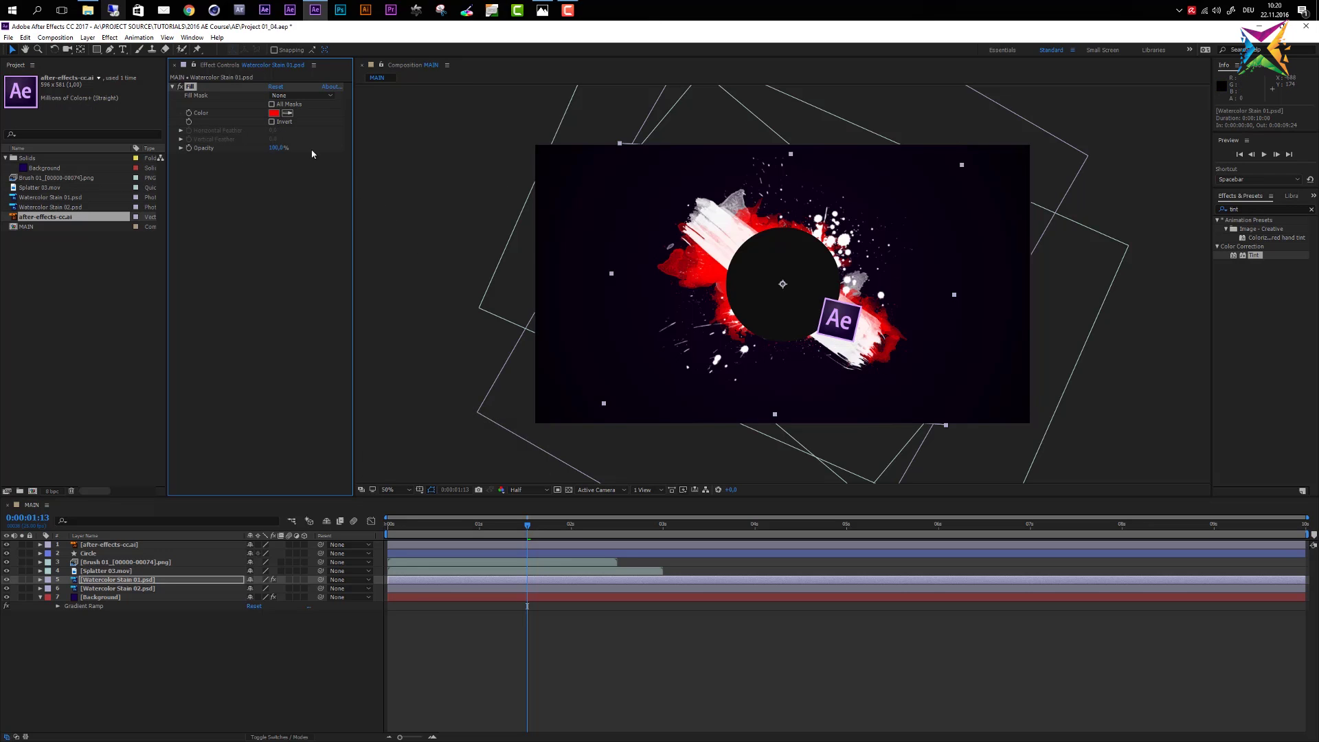
pyautogui.click(287, 112)
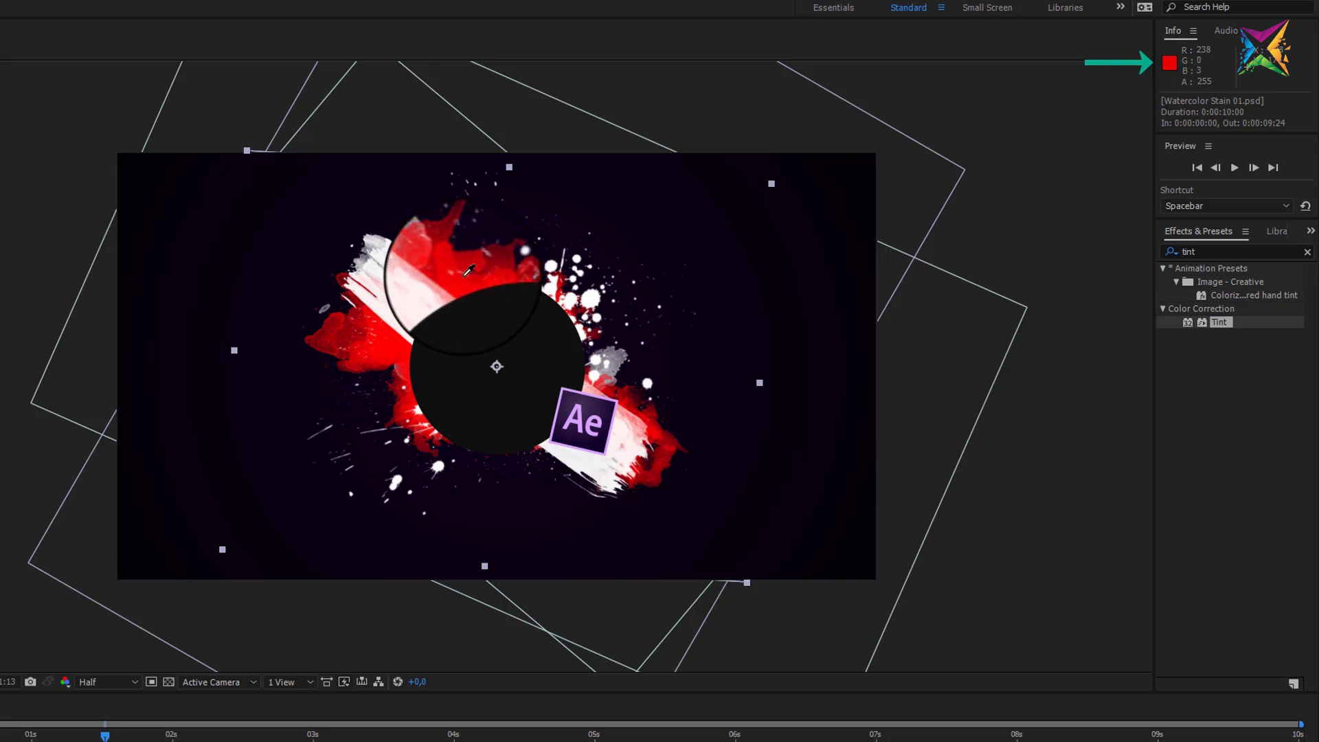
pyautogui.click(583, 400)
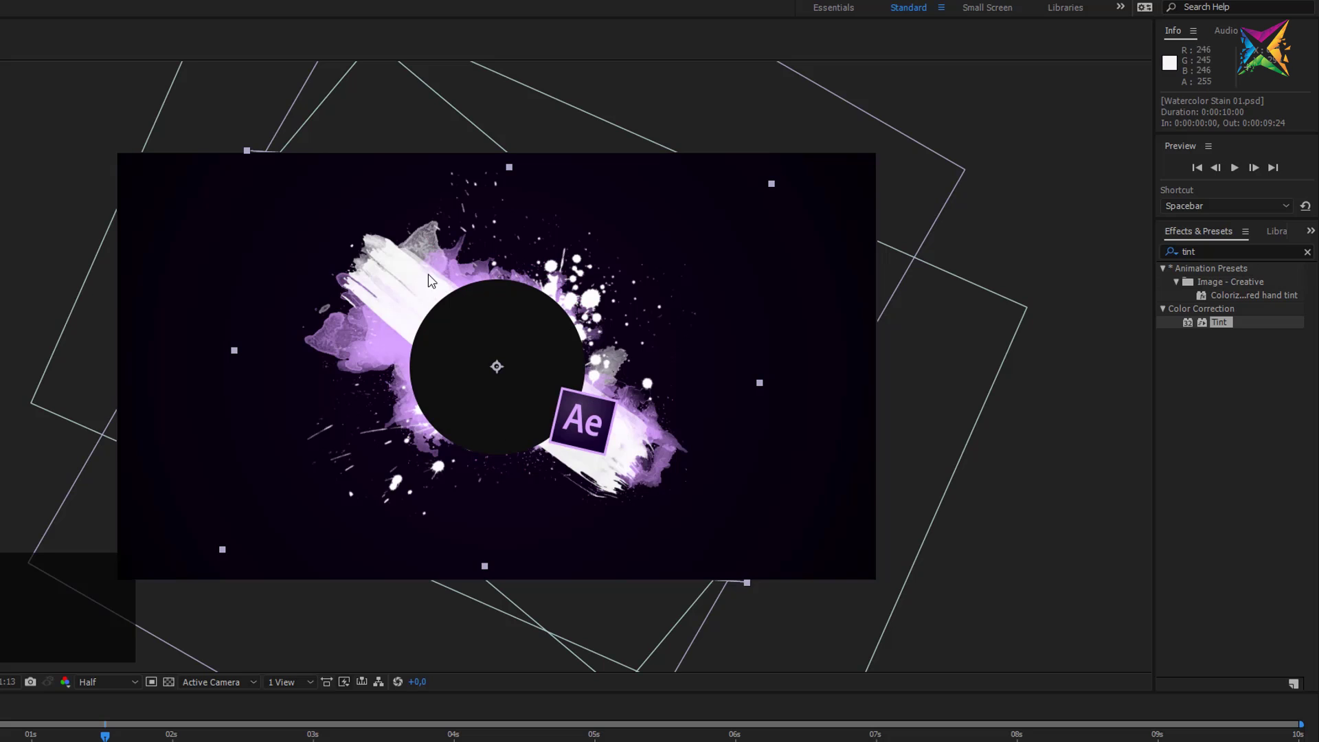
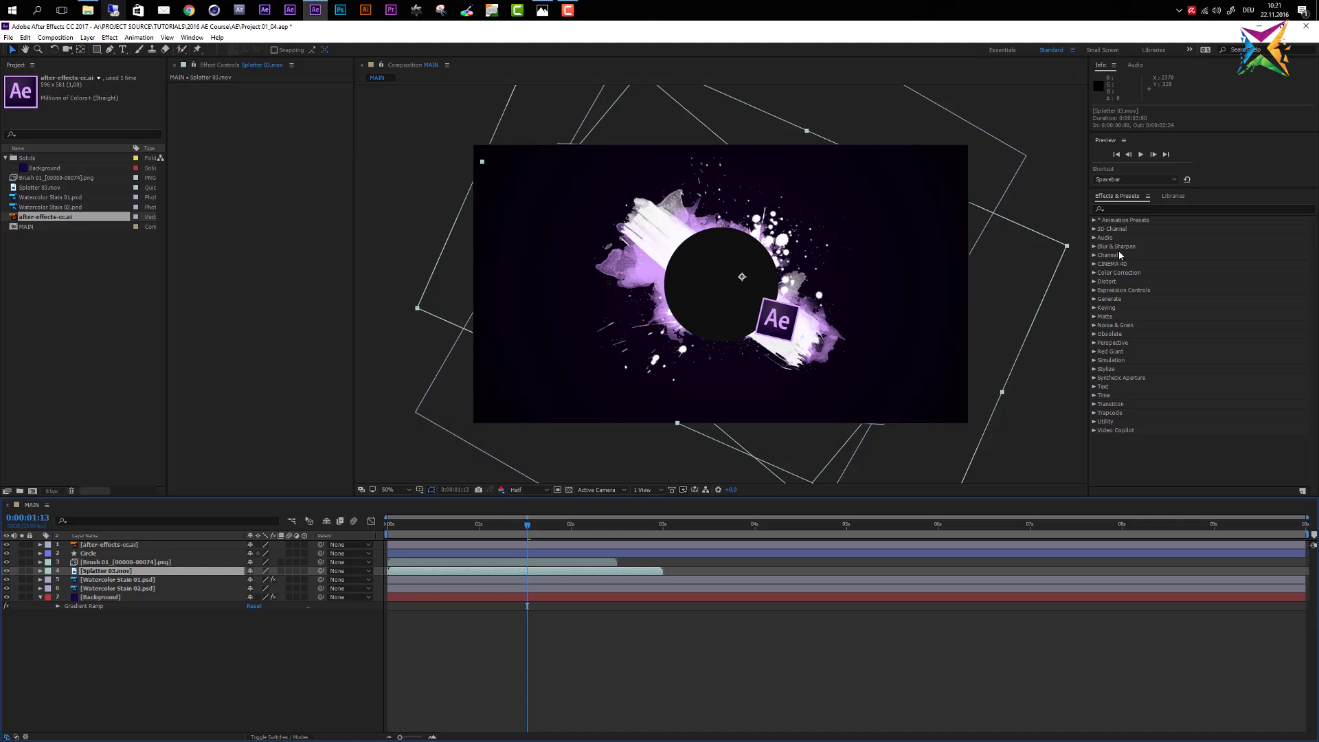
# Examine the Generate effects, the effect choices for the Splatter 03.mov layer and the Animation Presets folders.
pyautogui.click(1094, 302)
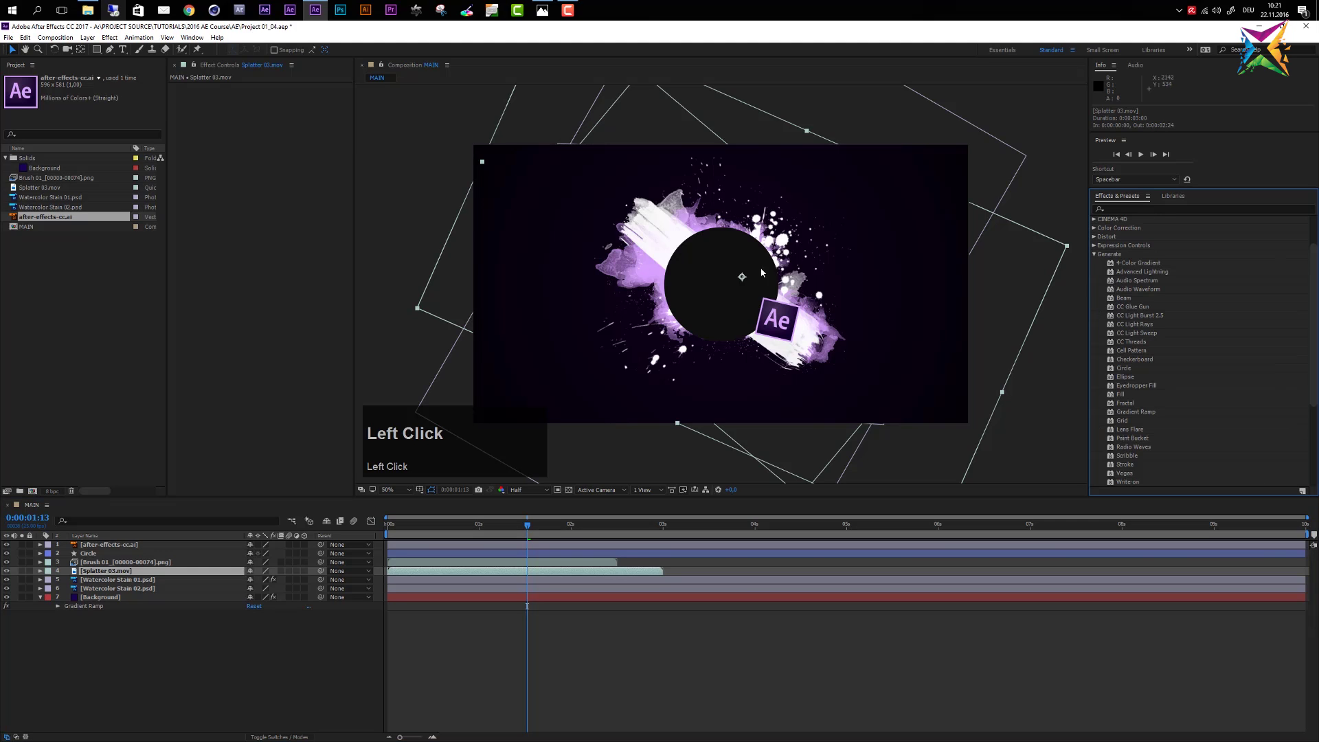
pyautogui.click(109, 38)
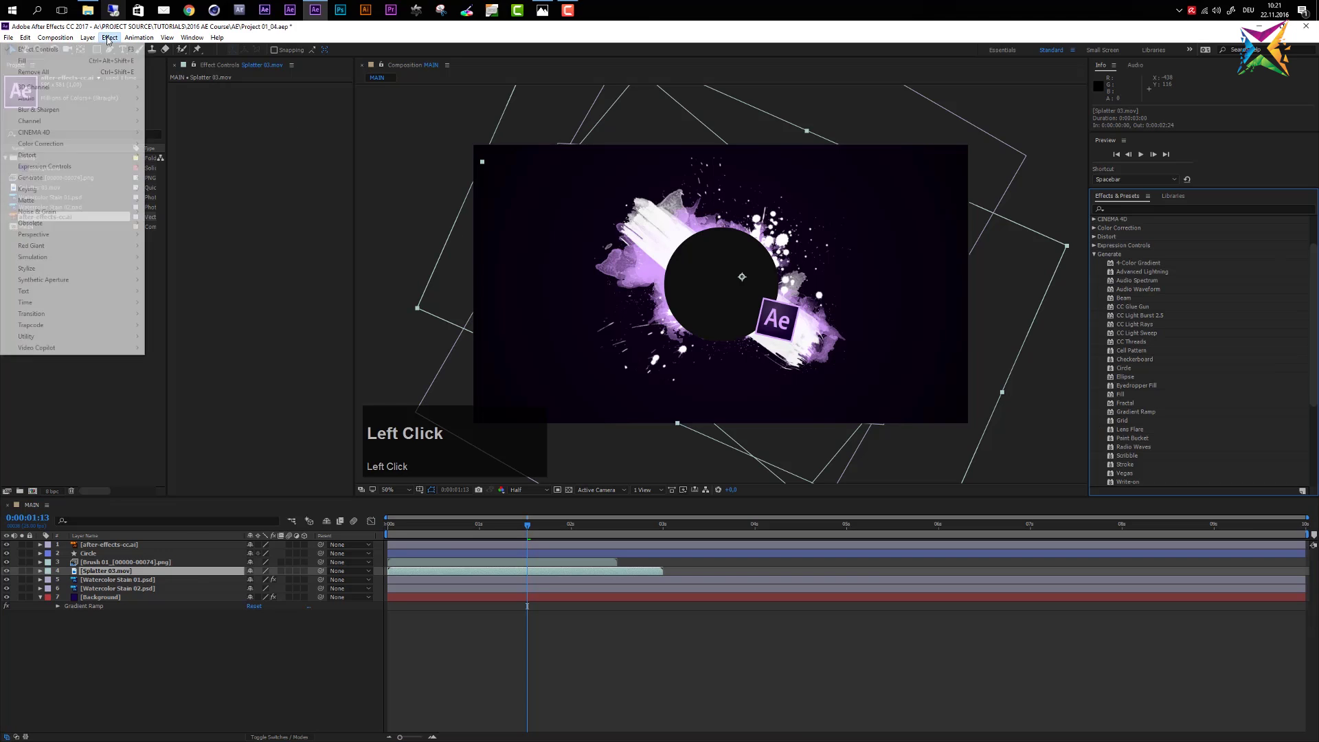
pyautogui.rightClick(125, 571)
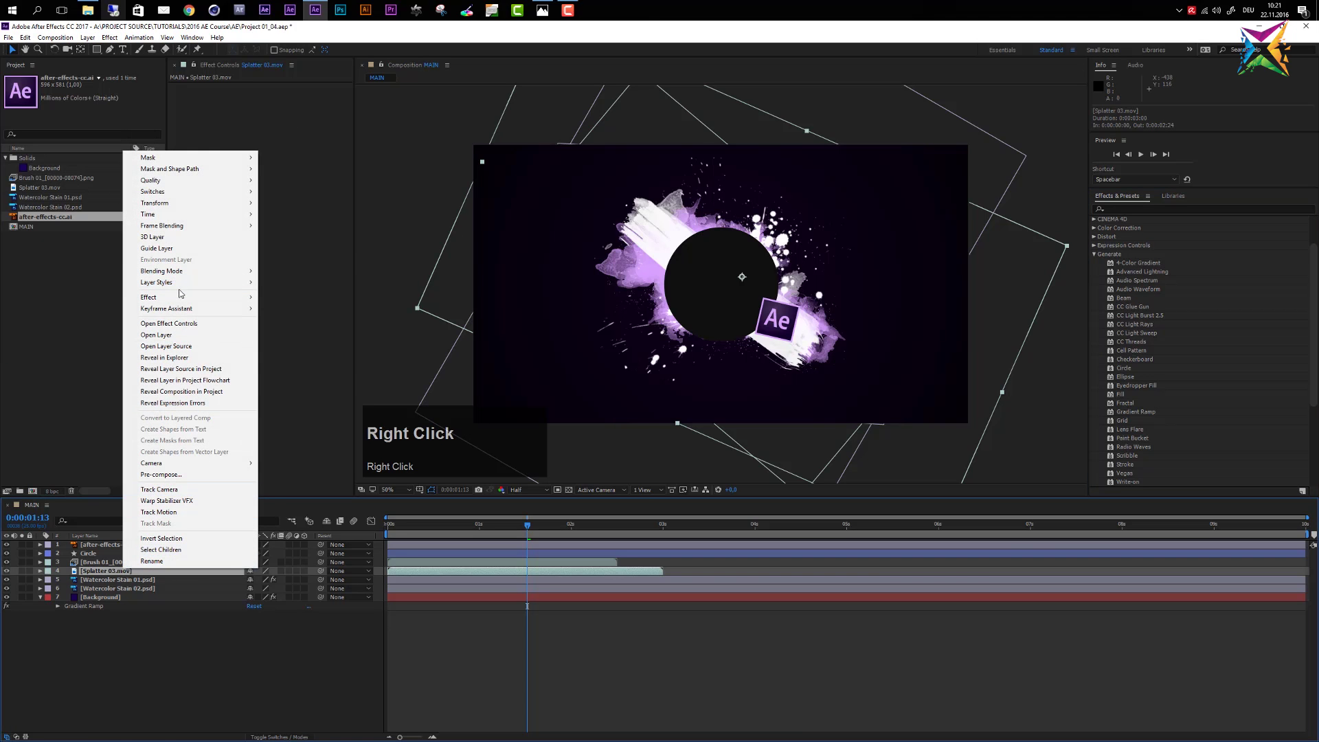
pyautogui.moveTo(180, 296)
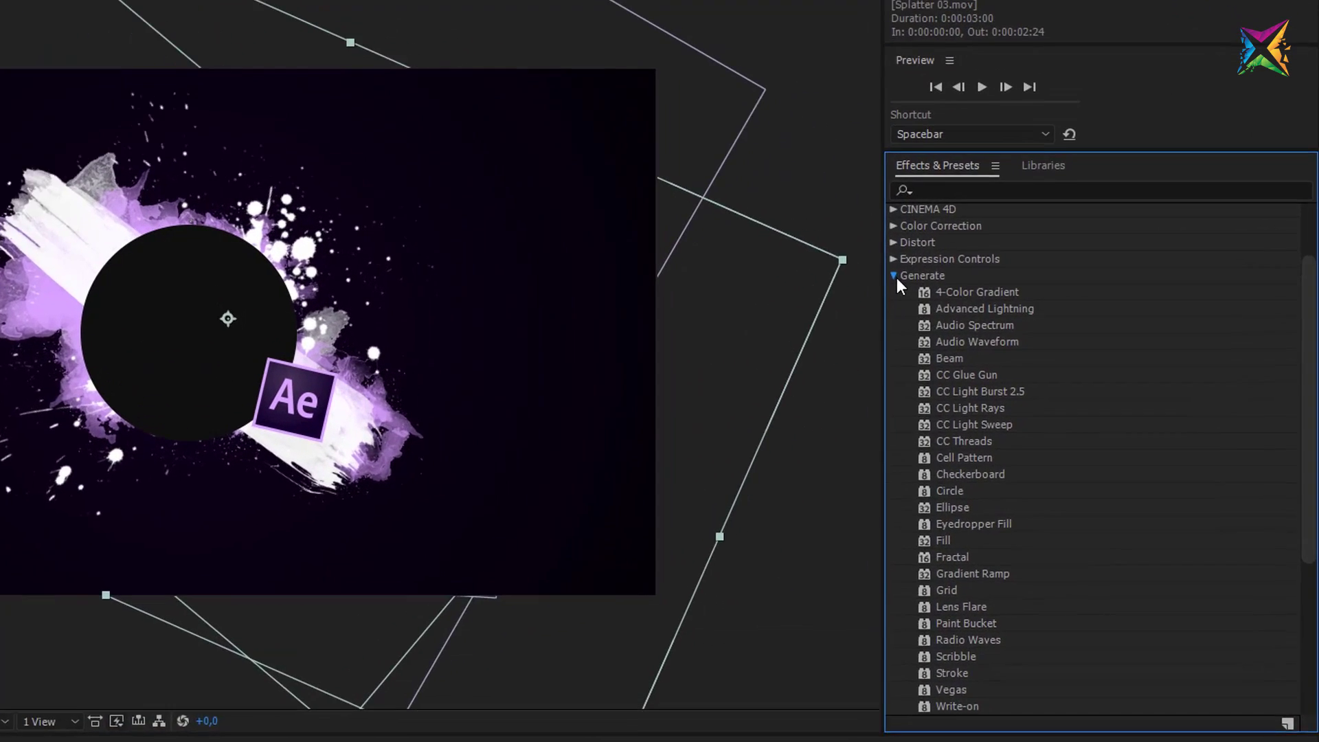
pyautogui.click(1095, 254)
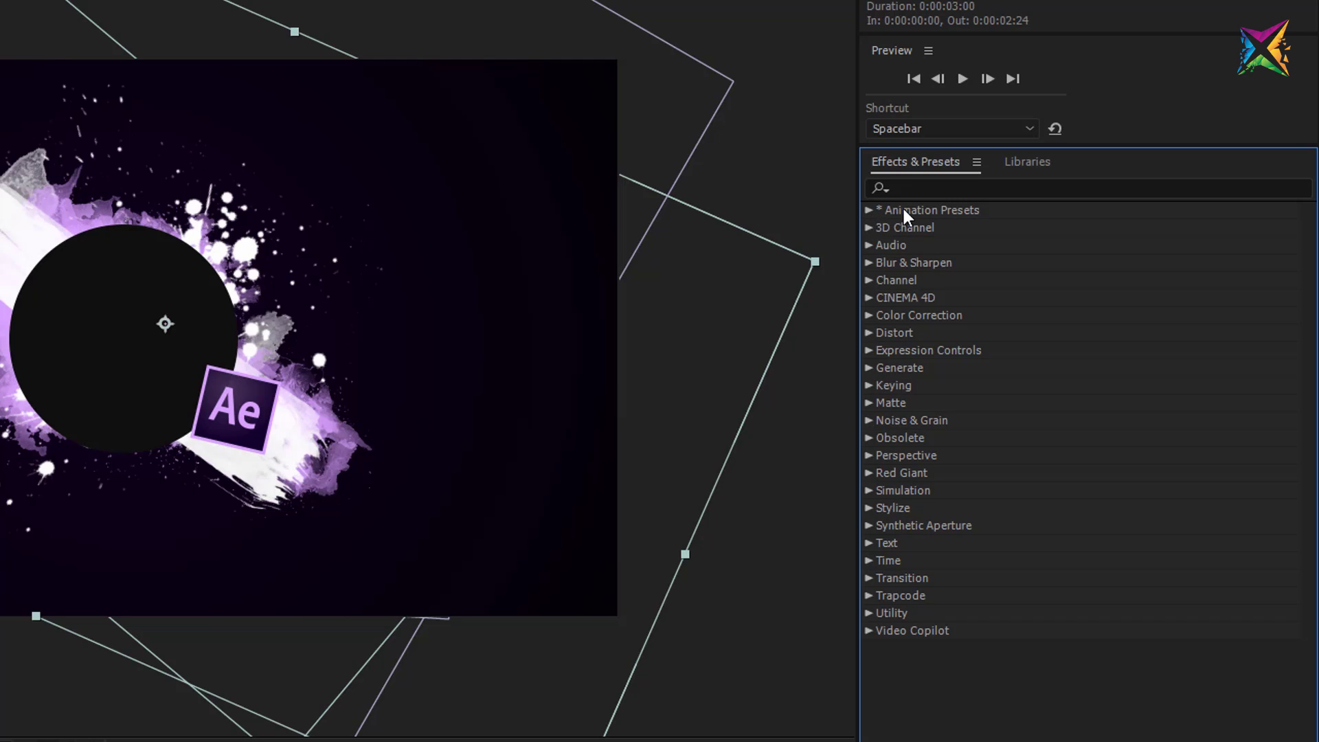
pyautogui.click(869, 211)
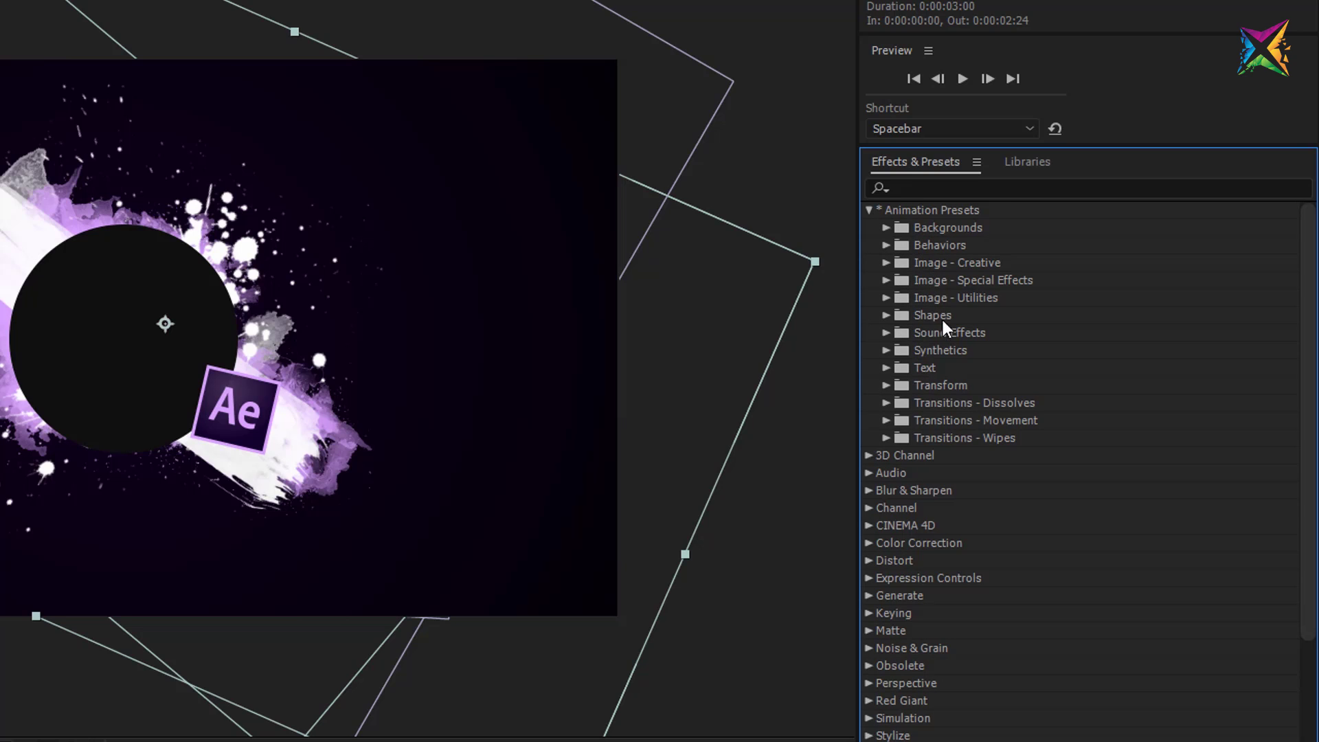
pyautogui.click(869, 210)
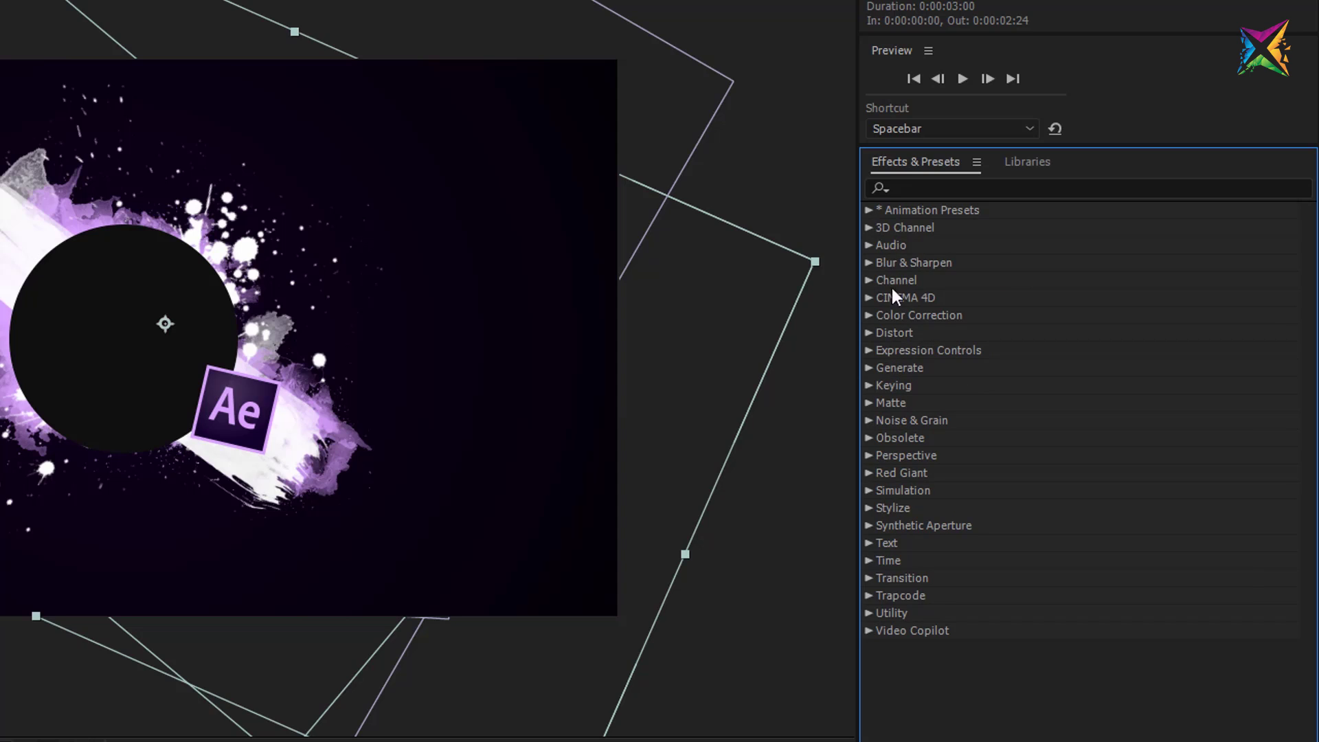
# Apply the Tint effect from the Color Correction category to the Splatter 03.mov layer and delete it again.
pyautogui.click(869, 315)
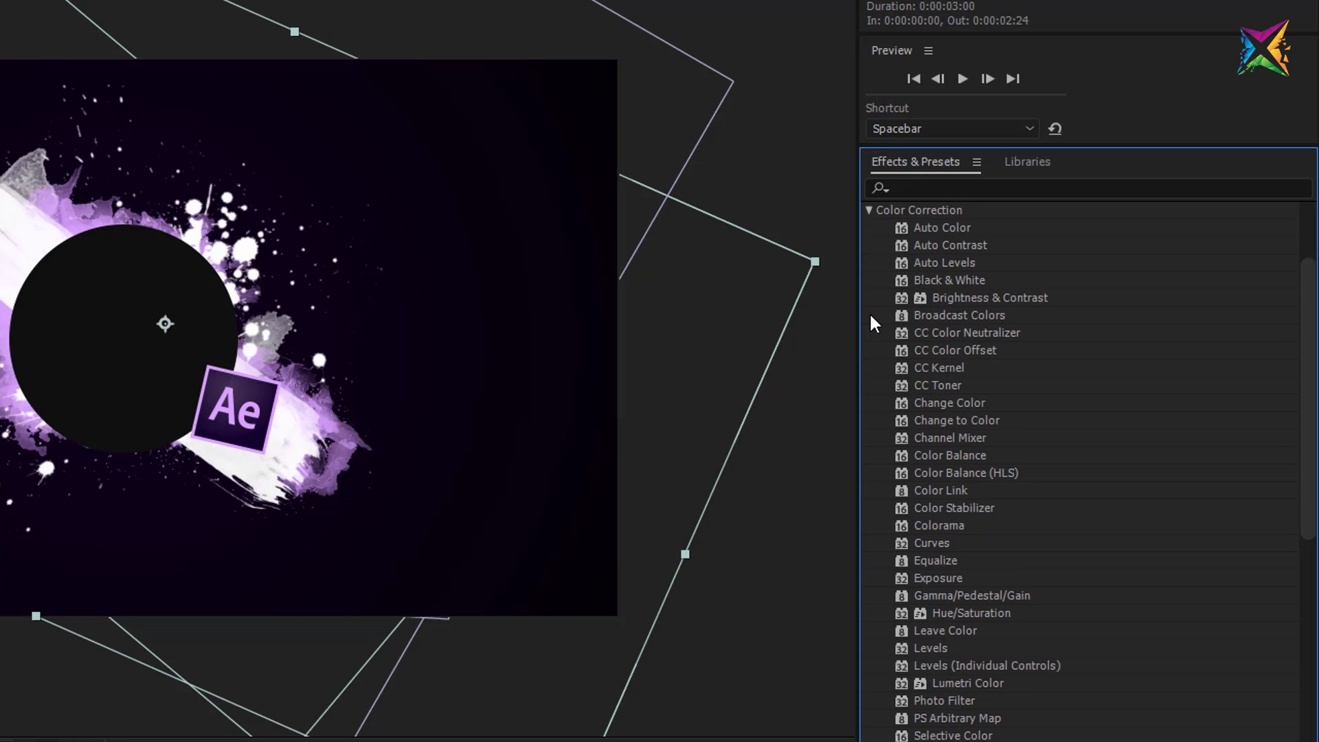
pyautogui.scroll(-8, 932, 368)
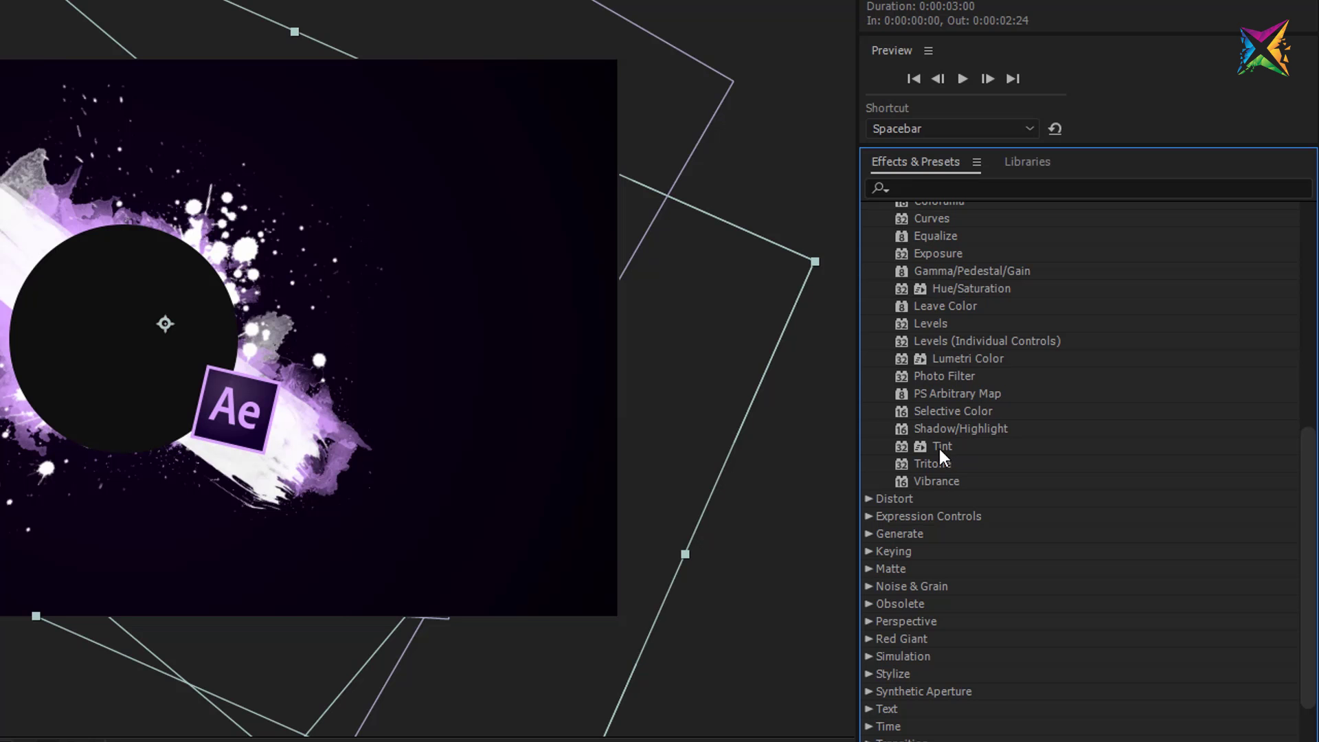
pyautogui.moveTo(941, 449); pyautogui.dragTo(0, 741)
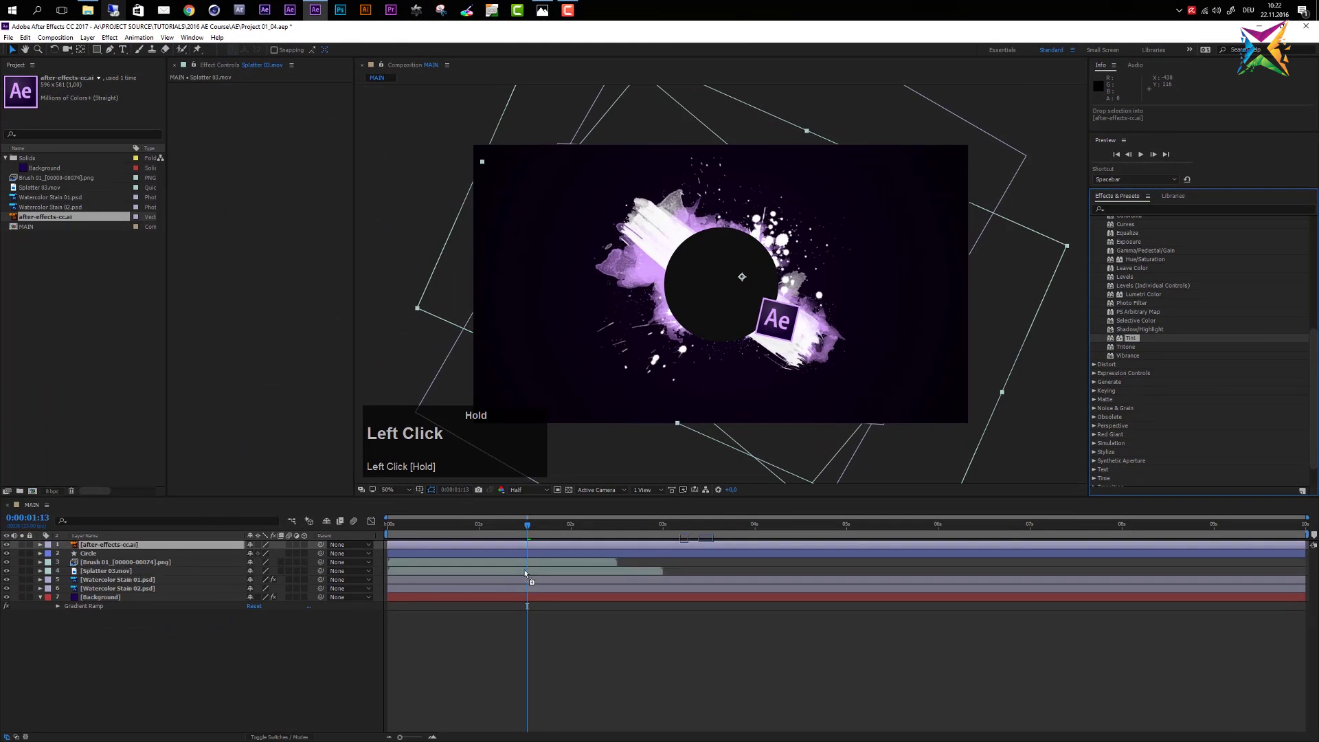
pyautogui.moveTo(526, 574); pyautogui.dragTo(525, 573)
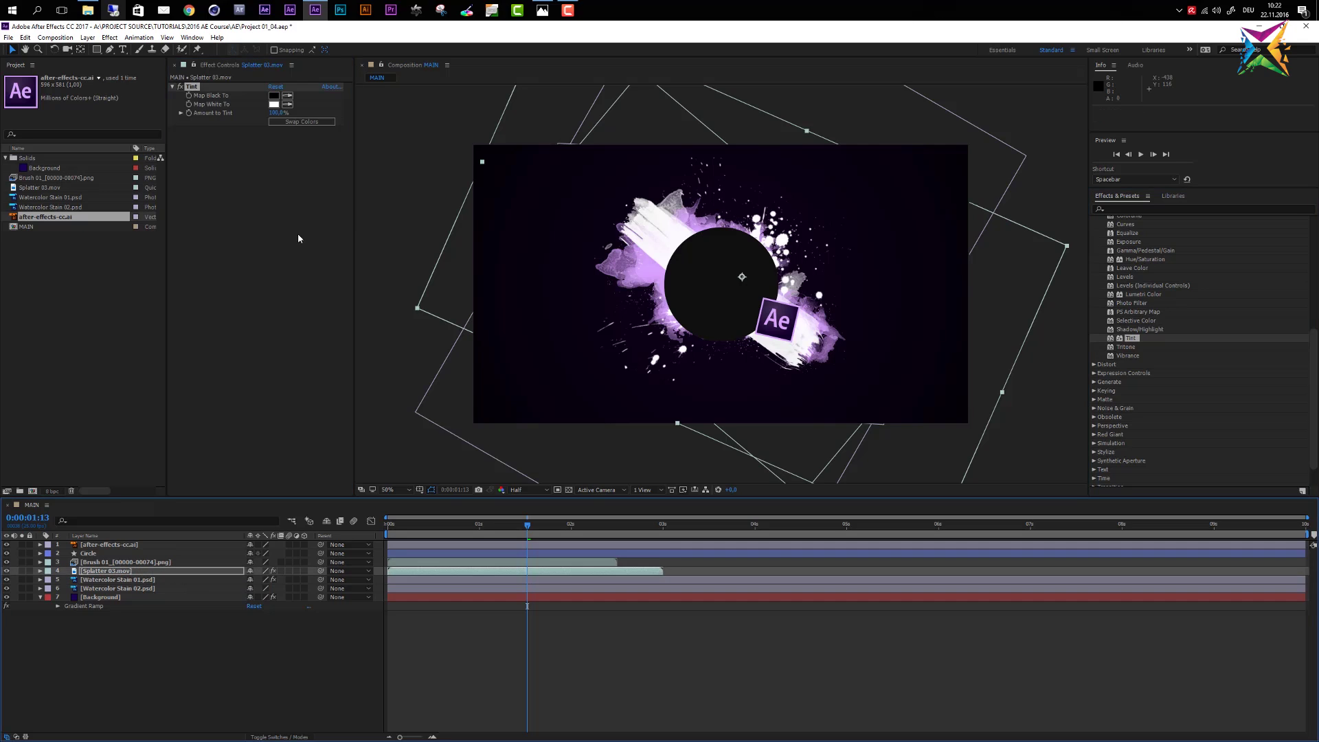
pyautogui.click(193, 88)
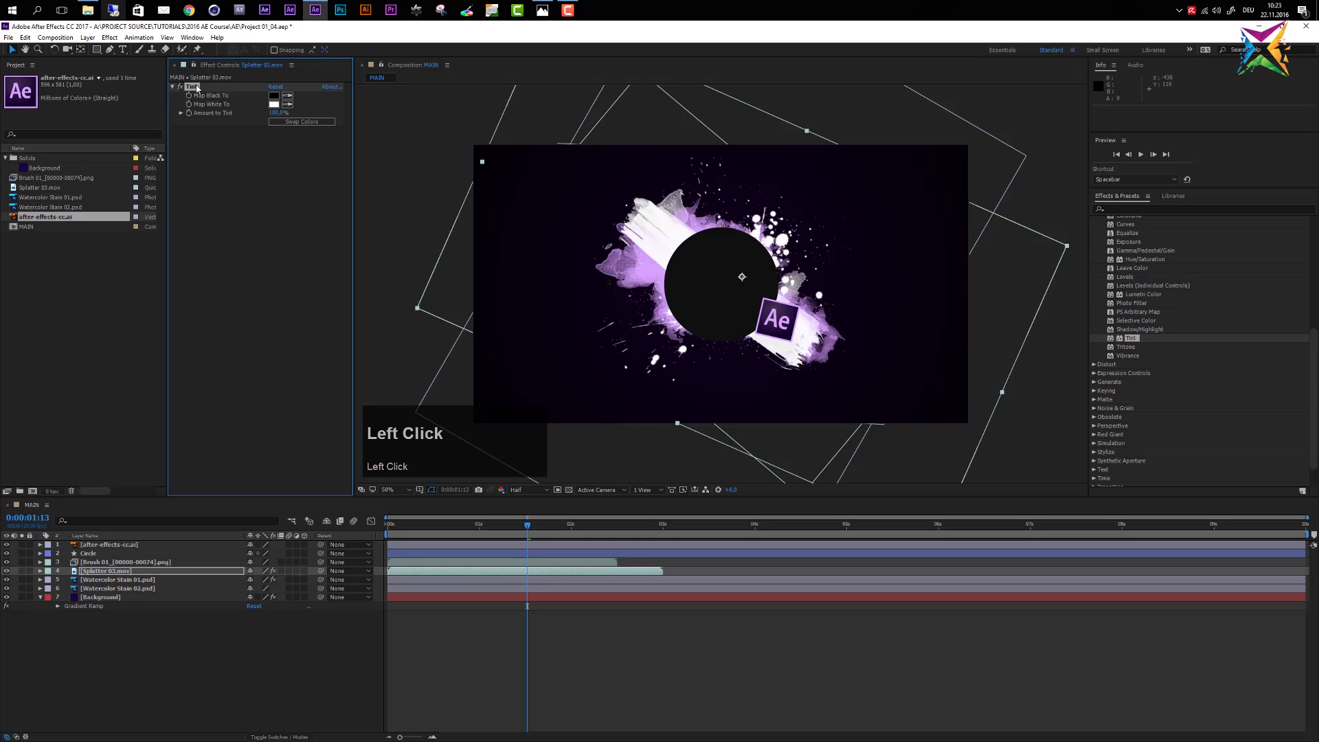
pyautogui.press('Delete')
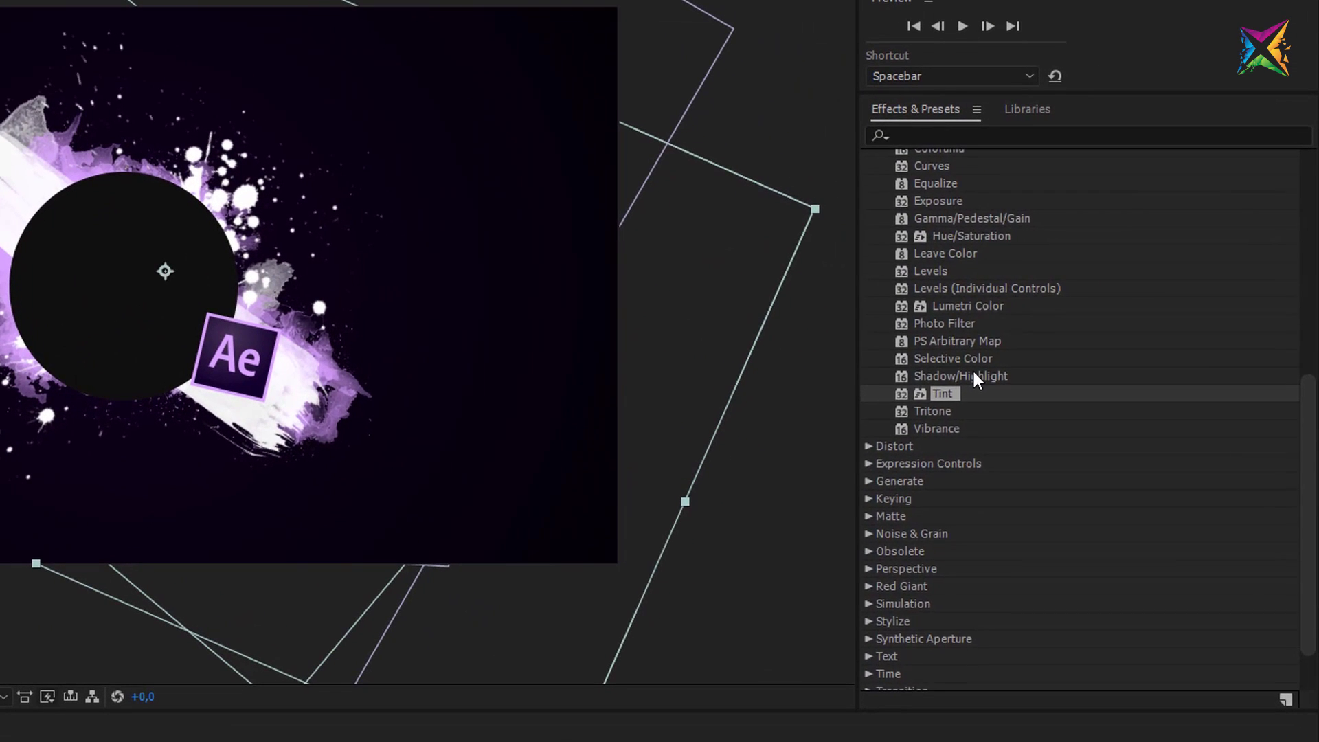
# Collapse the Color Correction category, search the effects for "tint" and clear the search.
pyautogui.scroll(8, 1037, 354)
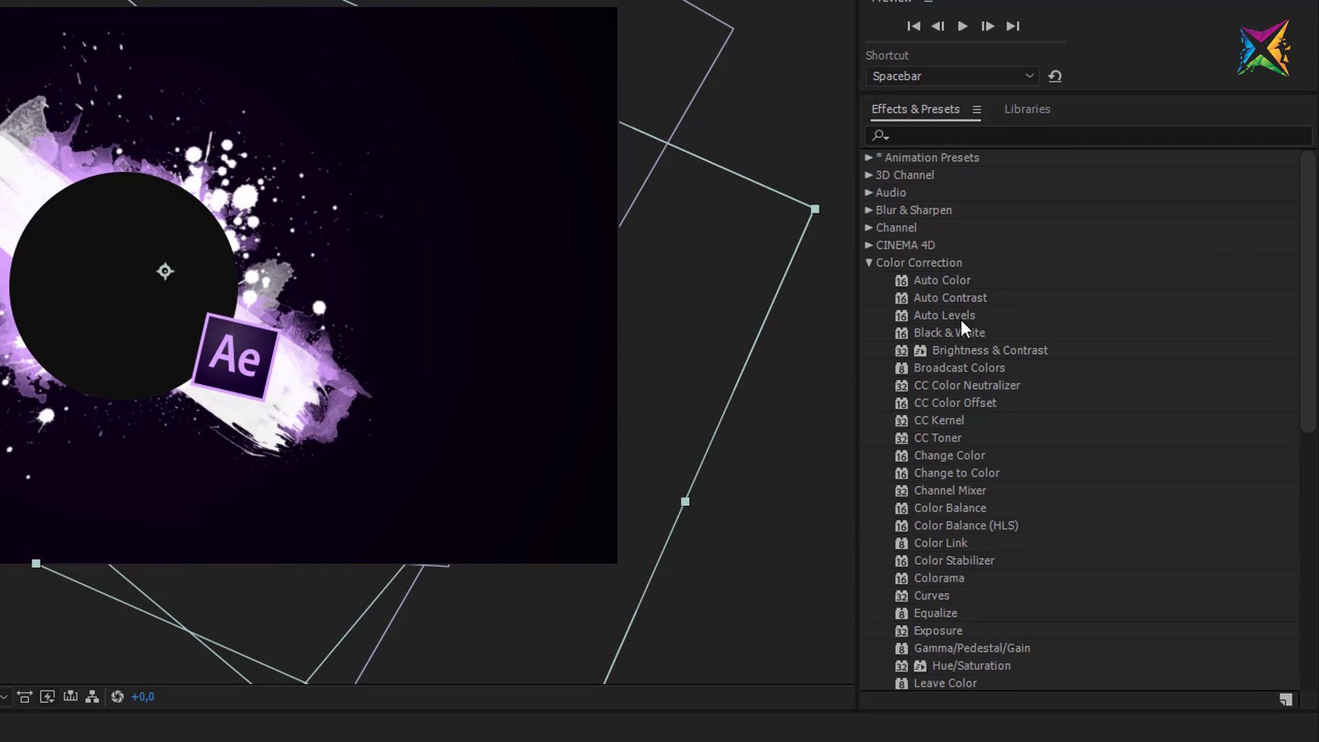
pyautogui.click(869, 262)
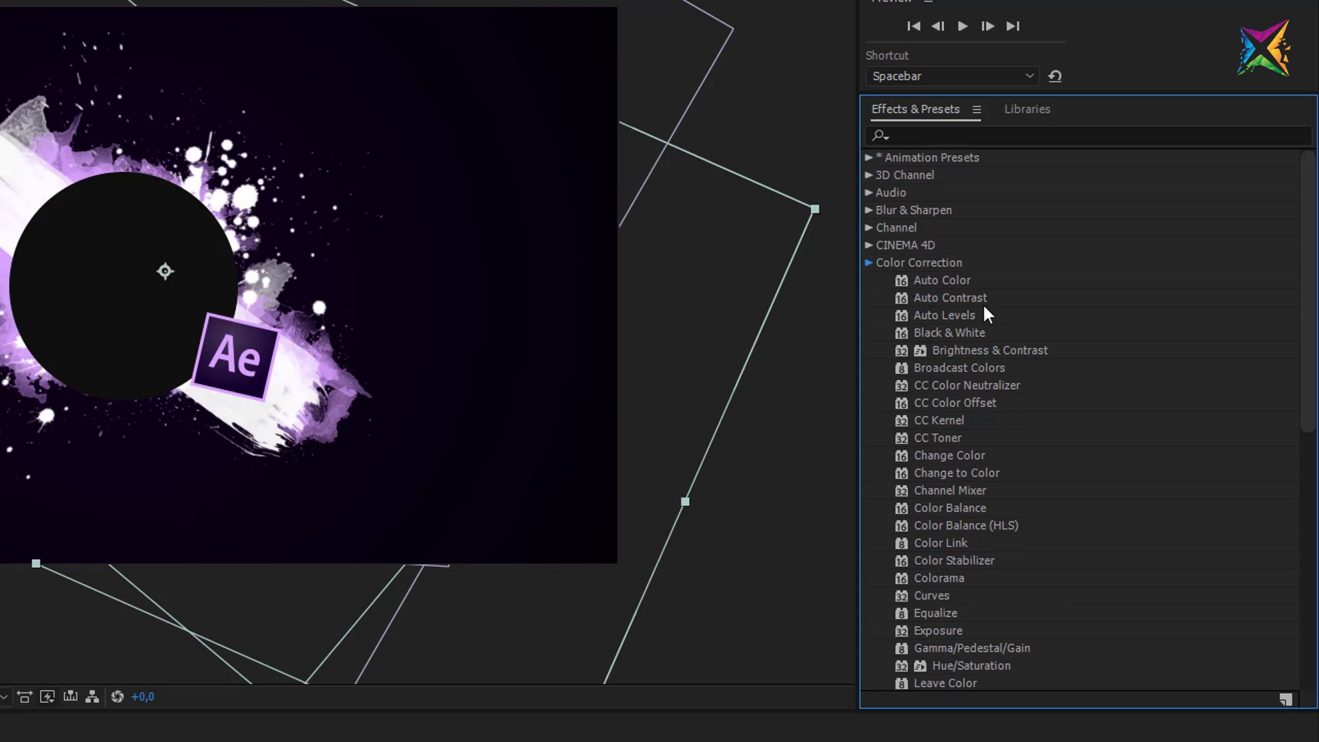
pyautogui.click(917, 136)
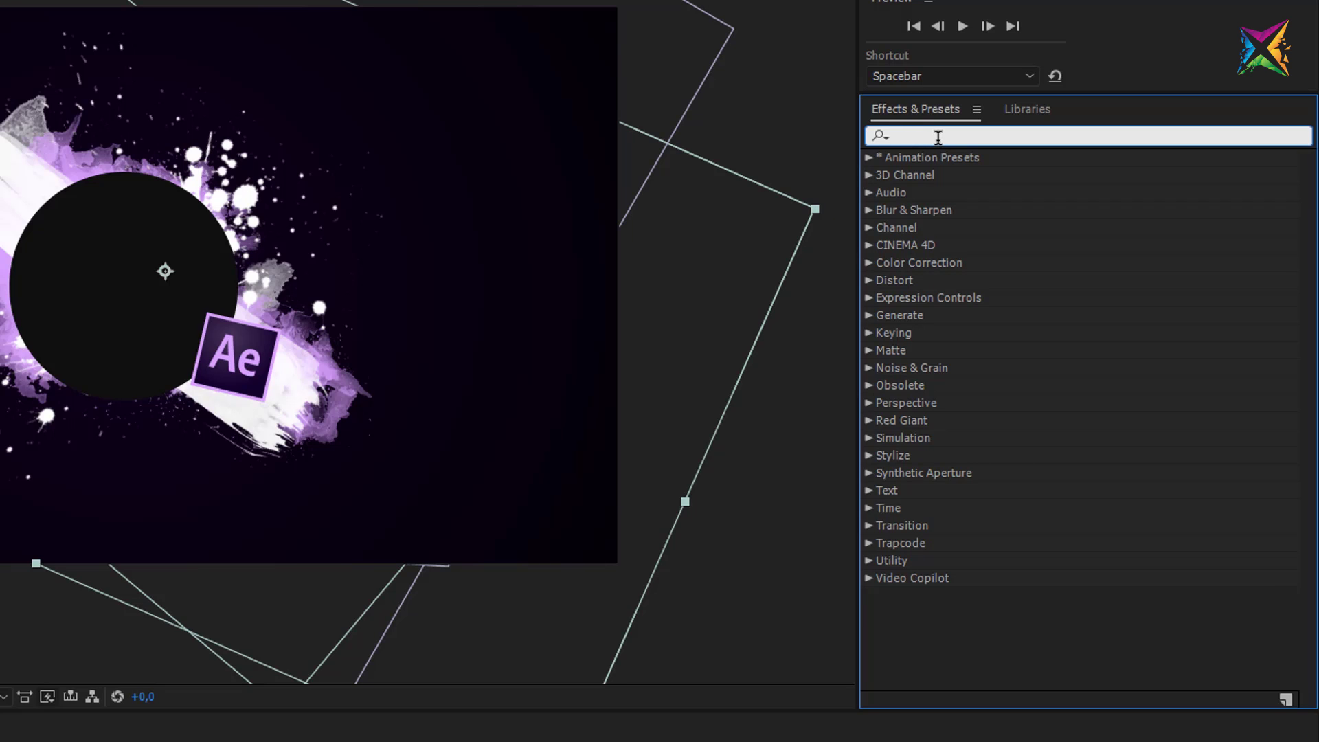
pyautogui.write('tint')
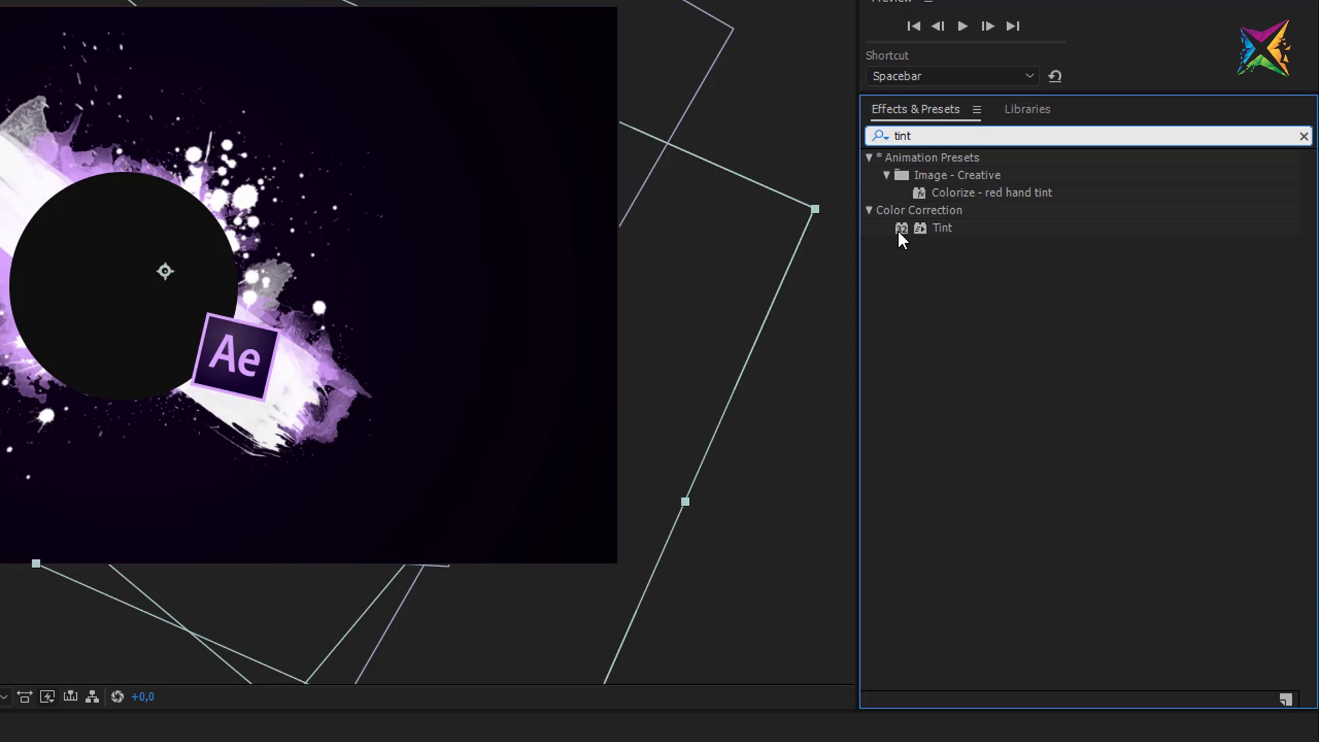
pyautogui.moveTo(922, 135); pyautogui.dragTo(884, 141)
pyautogui.press('BackSpace')
pyautogui.click(883, 141)
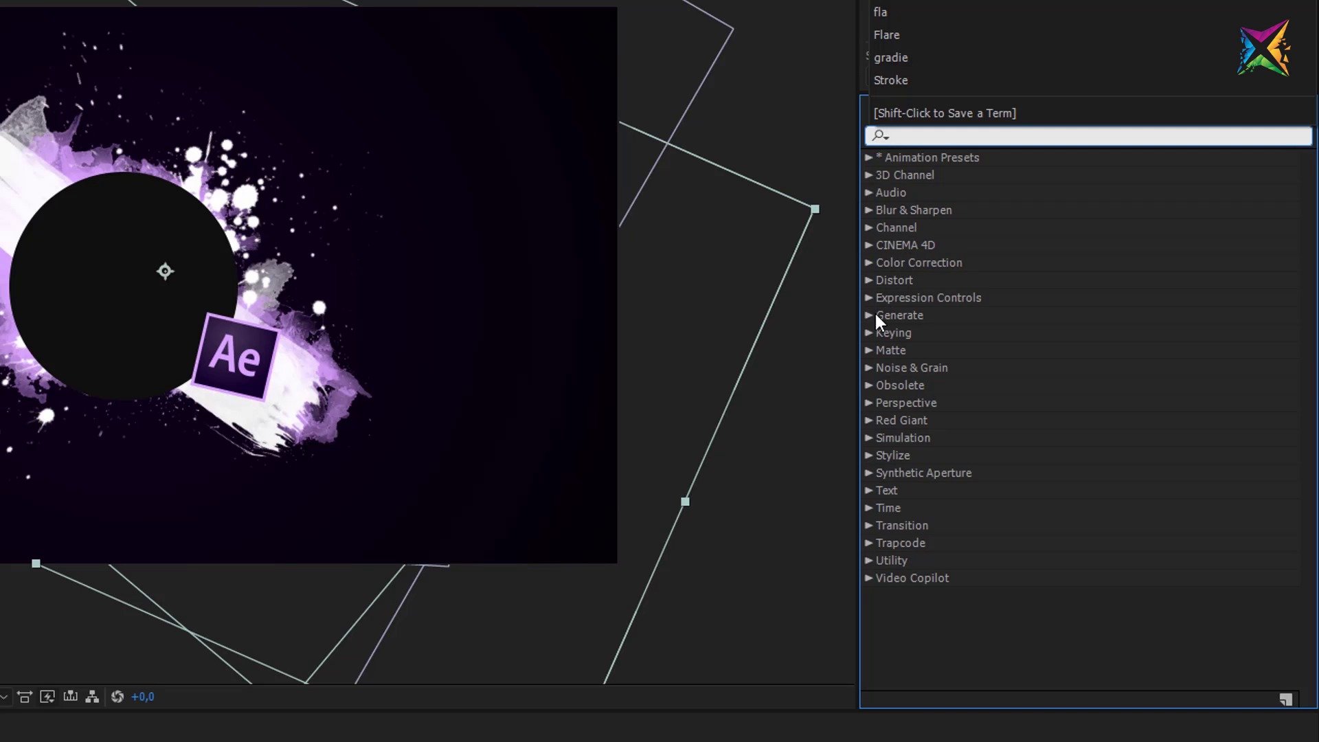
# Examine the Color Correction effects and their bit-depth and acceleration markers, including Brightness & Contrast and Hue/Saturation.
pyautogui.click(867, 262)
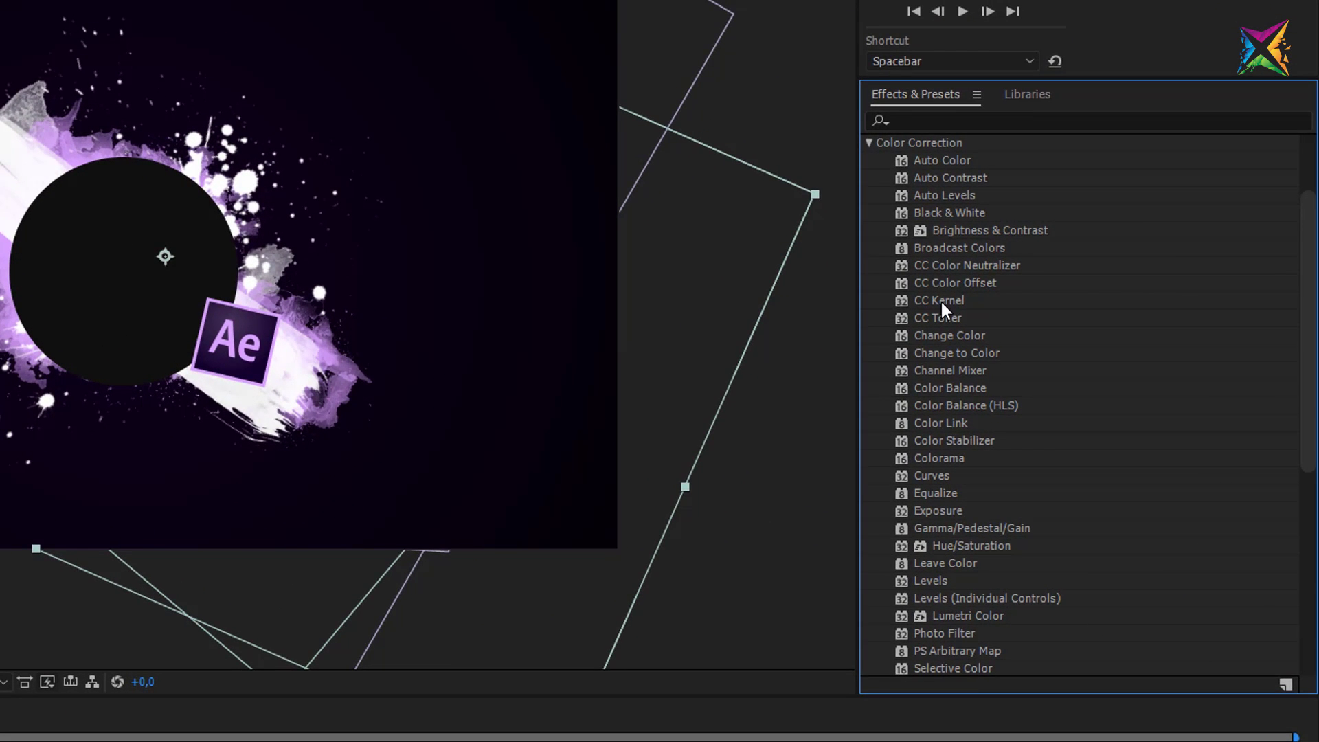
pyautogui.click(908, 235)
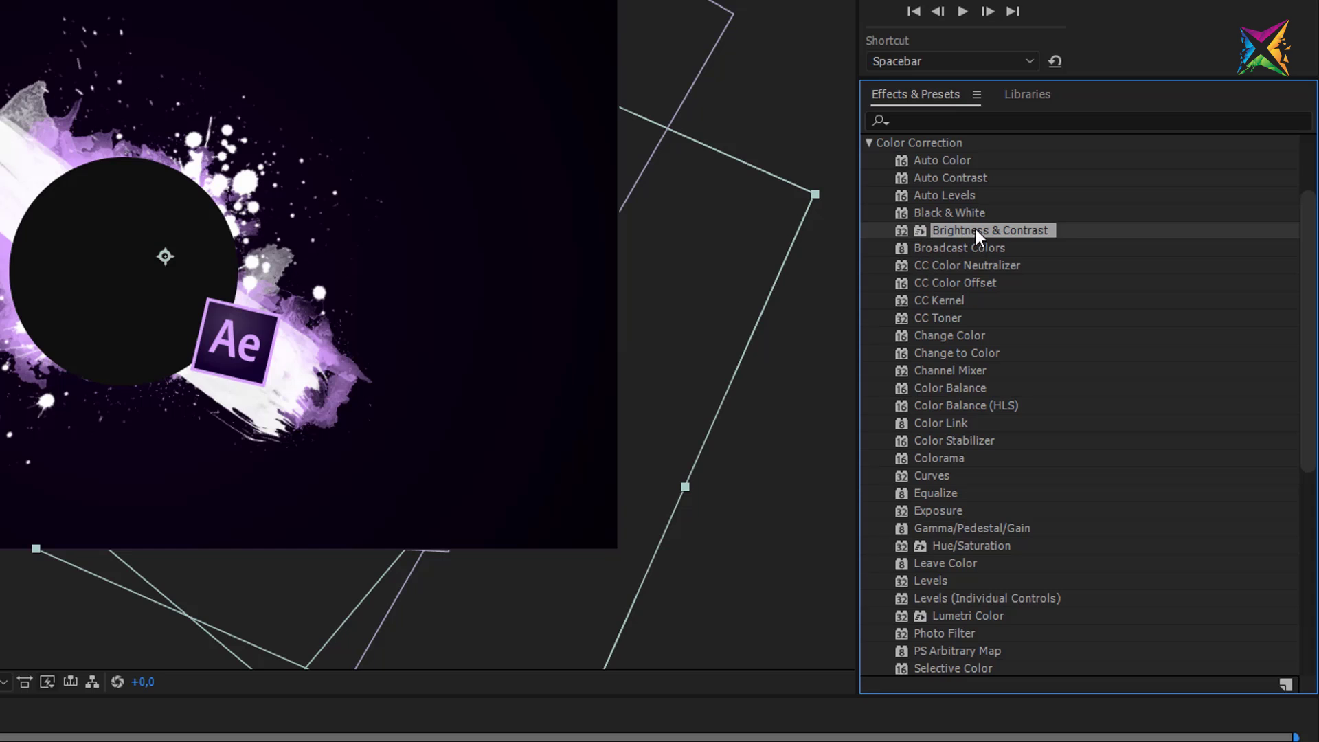
pyautogui.click(950, 546)
pyautogui.scroll(-3, 951, 550)
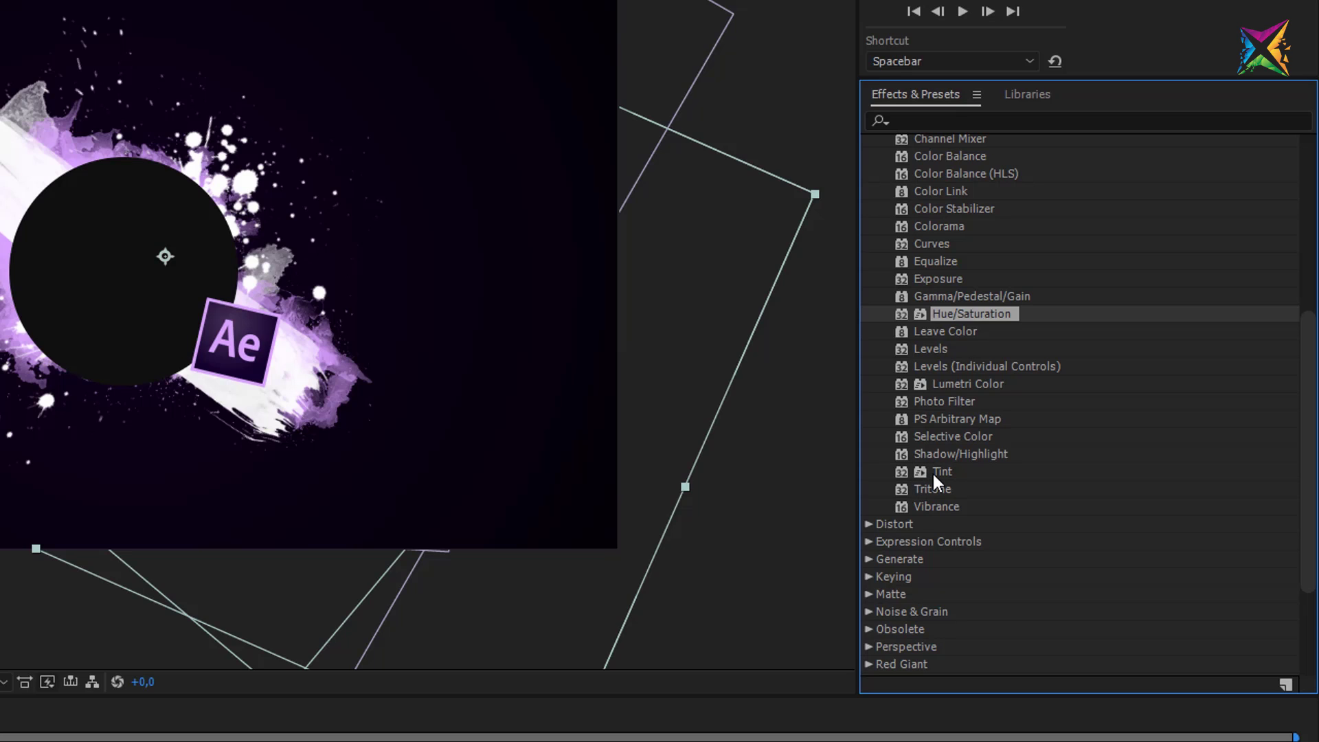
# Find and apply Tint to the Splatter 03.mov layer, sampling the Ae logo's light purple for Map White To.
pyautogui.click(913, 120)
pyautogui.write('tint')
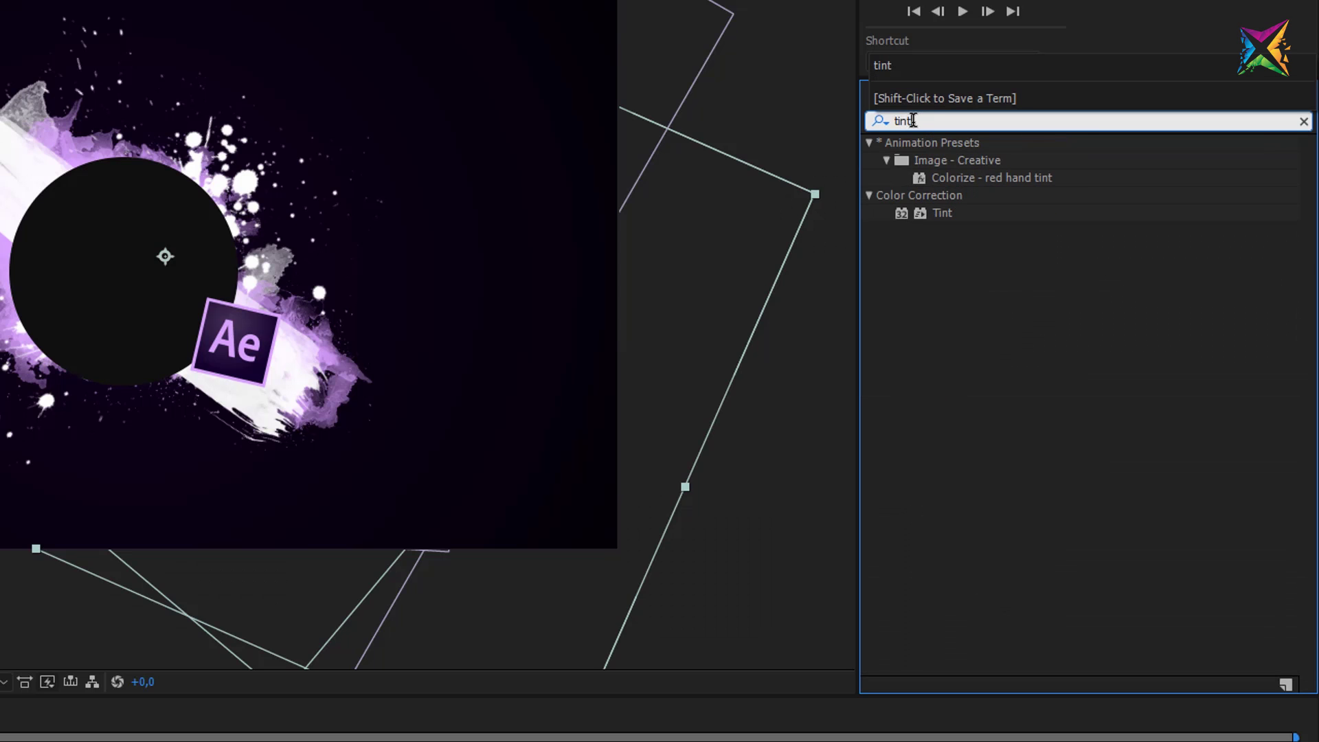
pyautogui.moveTo(945, 212); pyautogui.dragTo(4, 735)
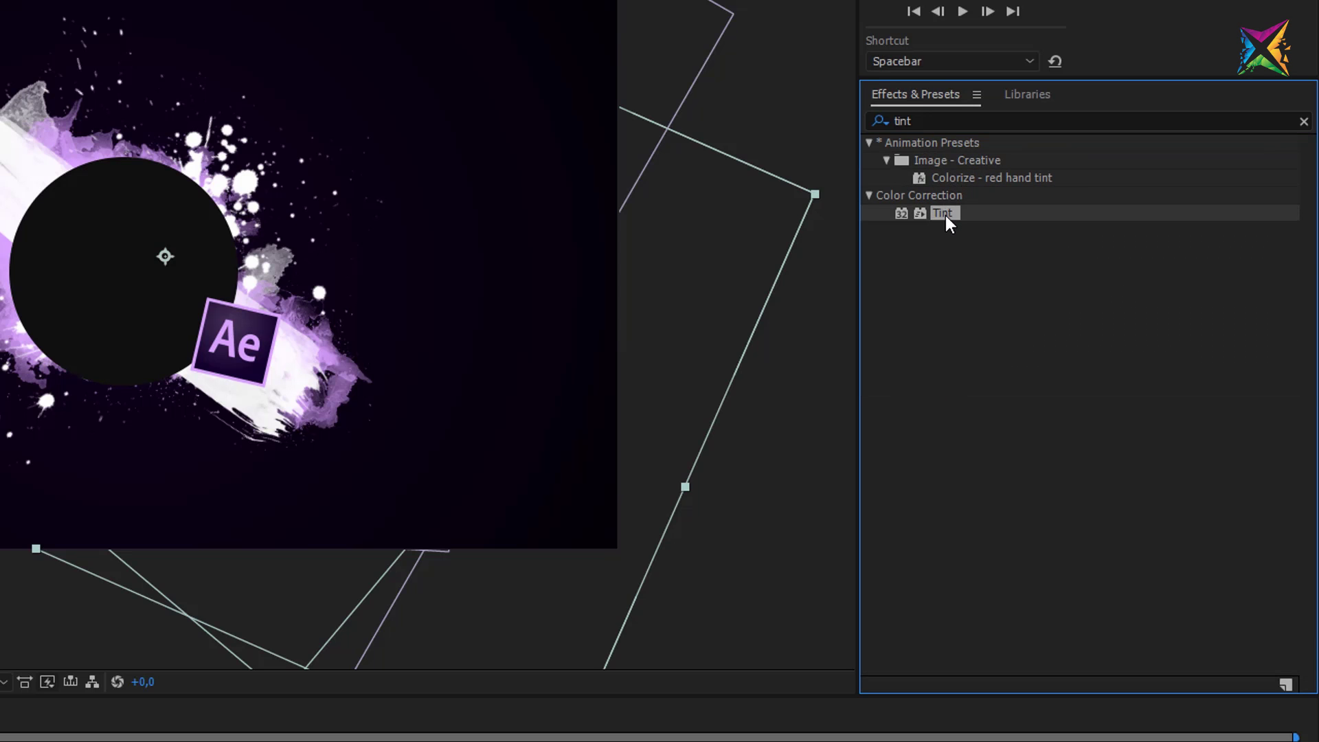
pyautogui.moveTo(284, 621); pyautogui.dragTo(162, 478)
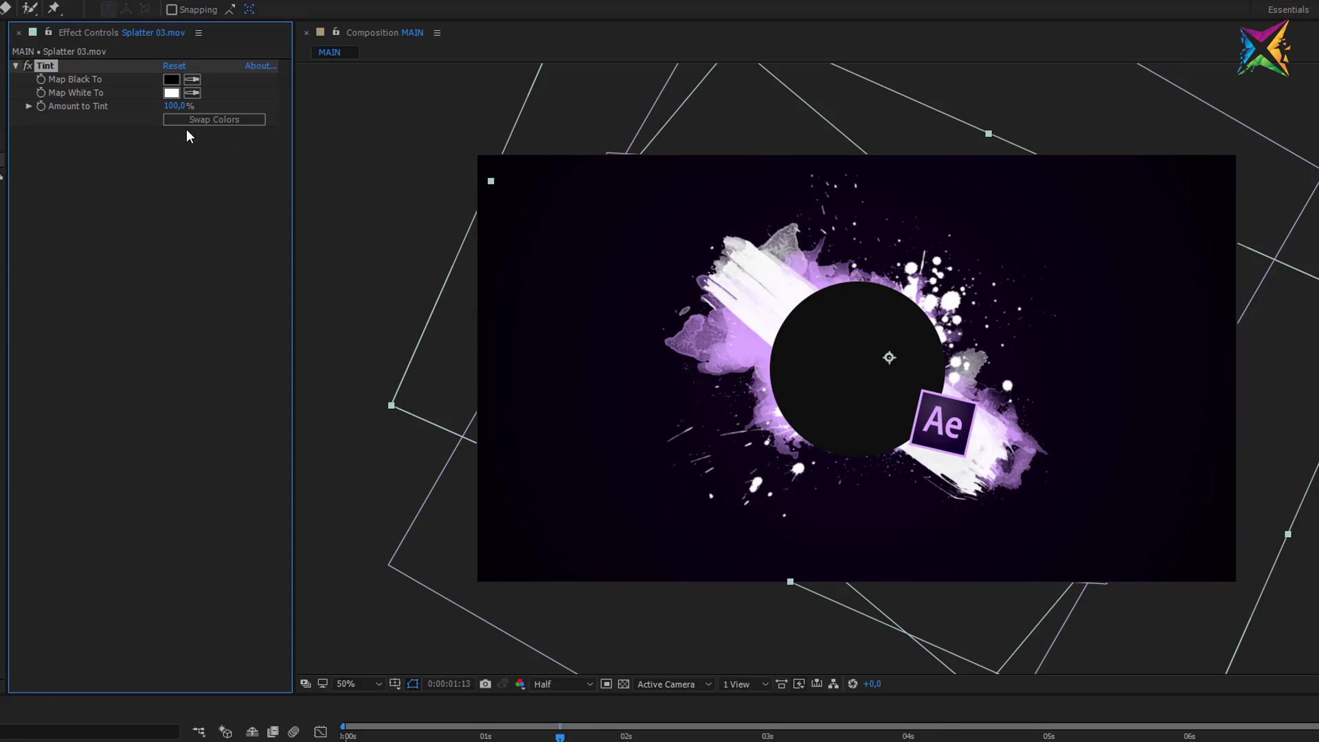
pyautogui.click(192, 92)
pyautogui.click(939, 405)
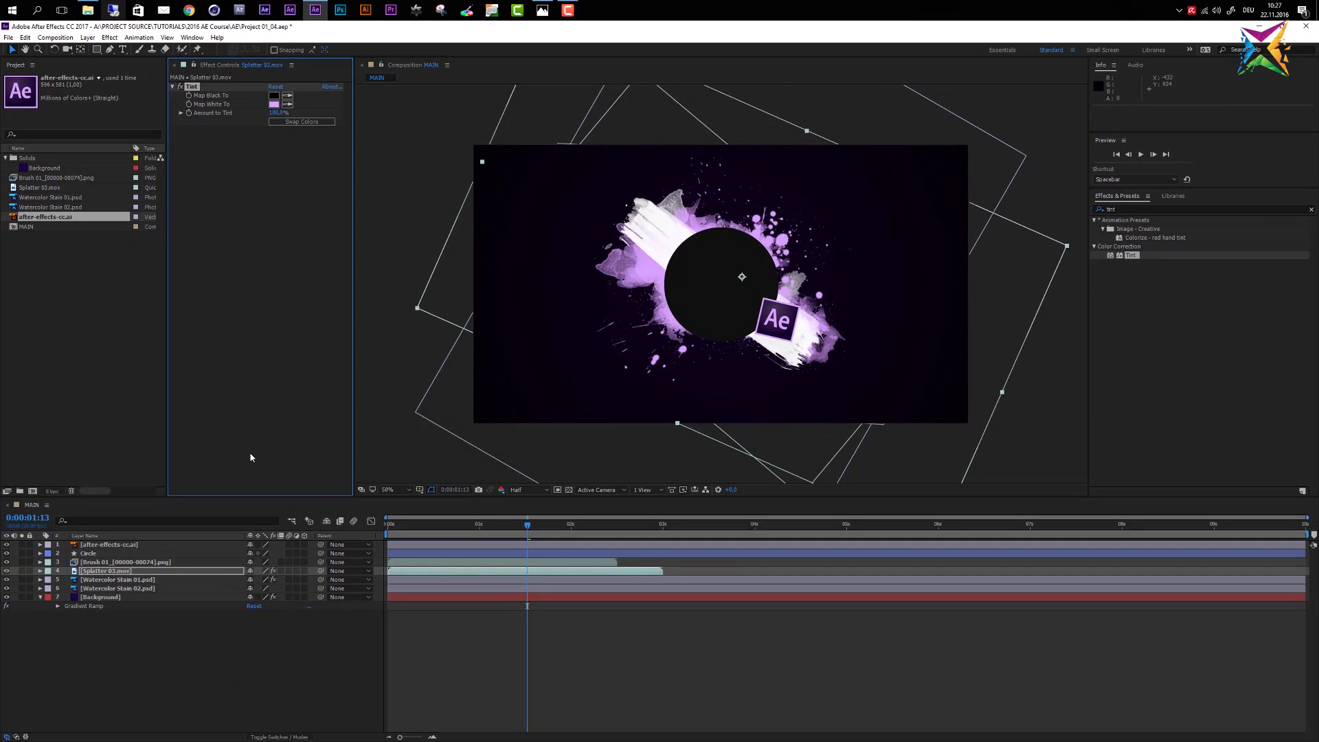
# Change the Fill color of the Watercolor Stain 01.psd layer to a deeper purple, about A753E2.
pyautogui.click(114, 583)
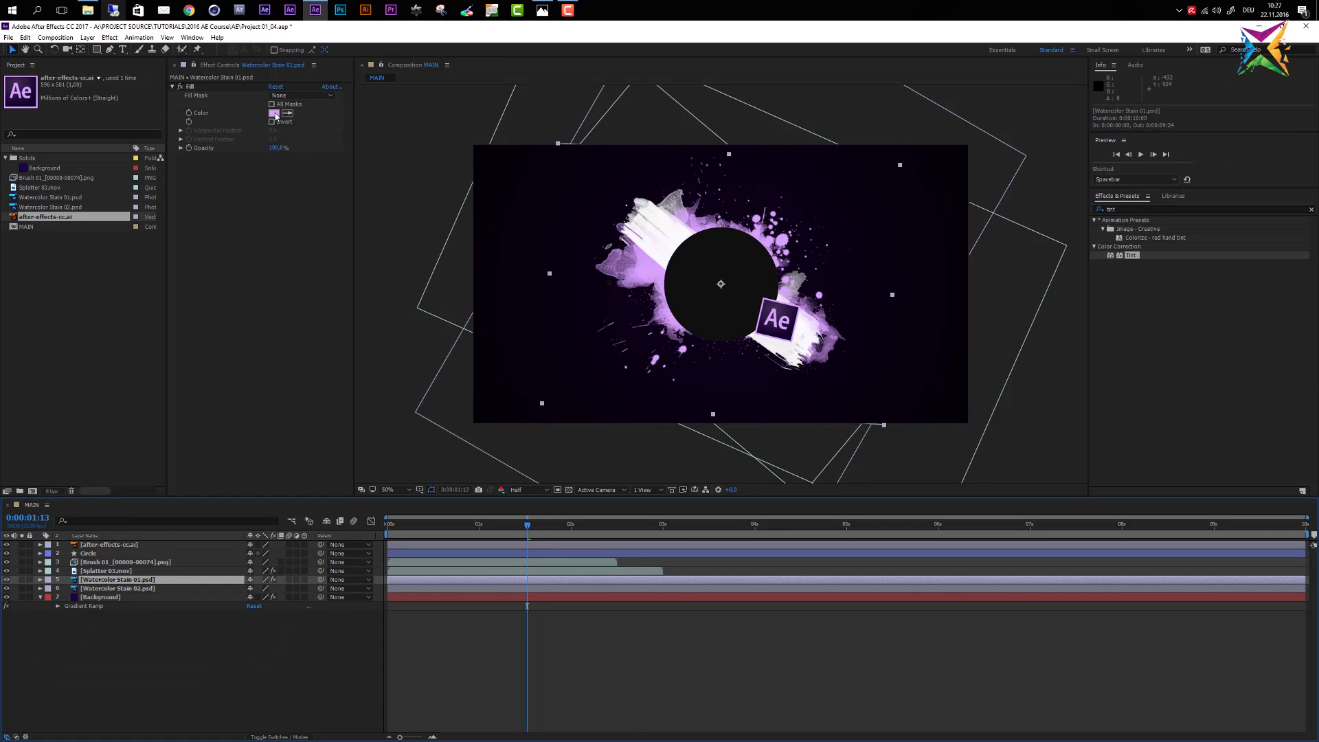
pyautogui.click(274, 114)
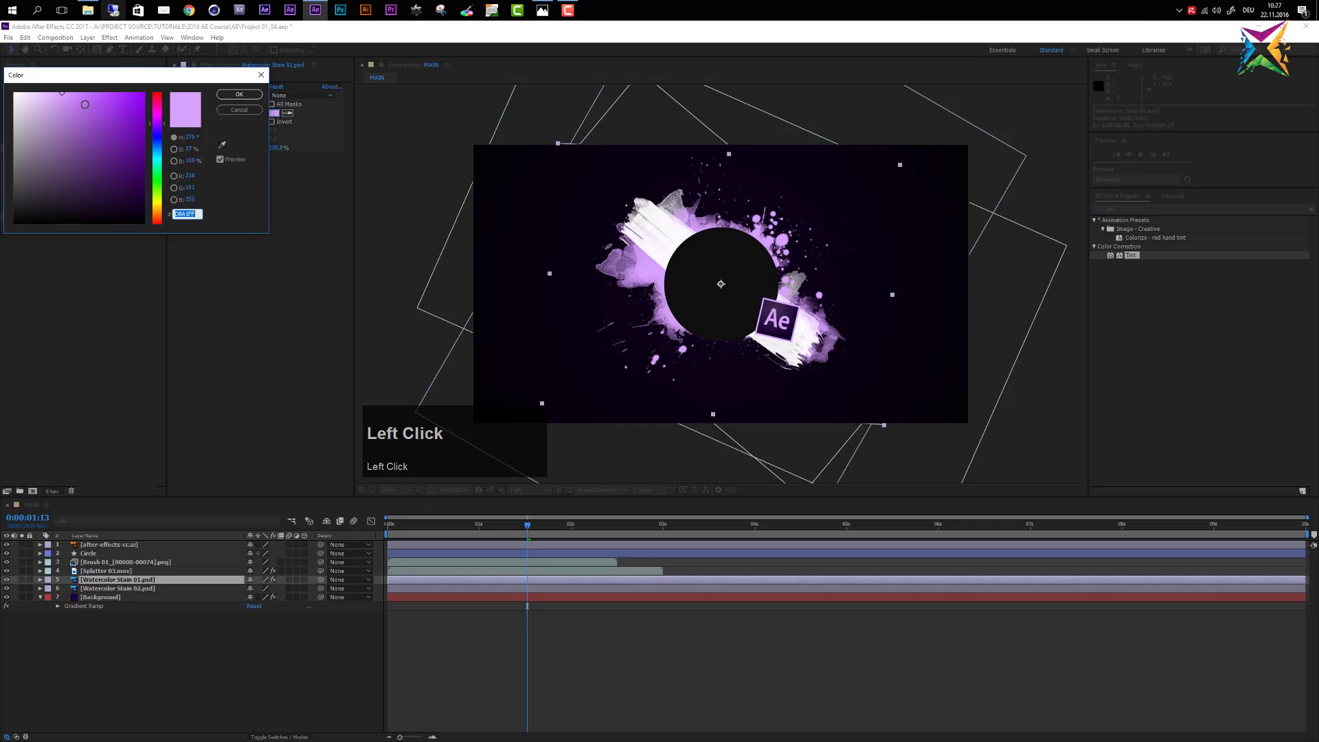
pyautogui.moveTo(93, 103); pyautogui.dragTo(96, 107)
pyautogui.click(235, 94)
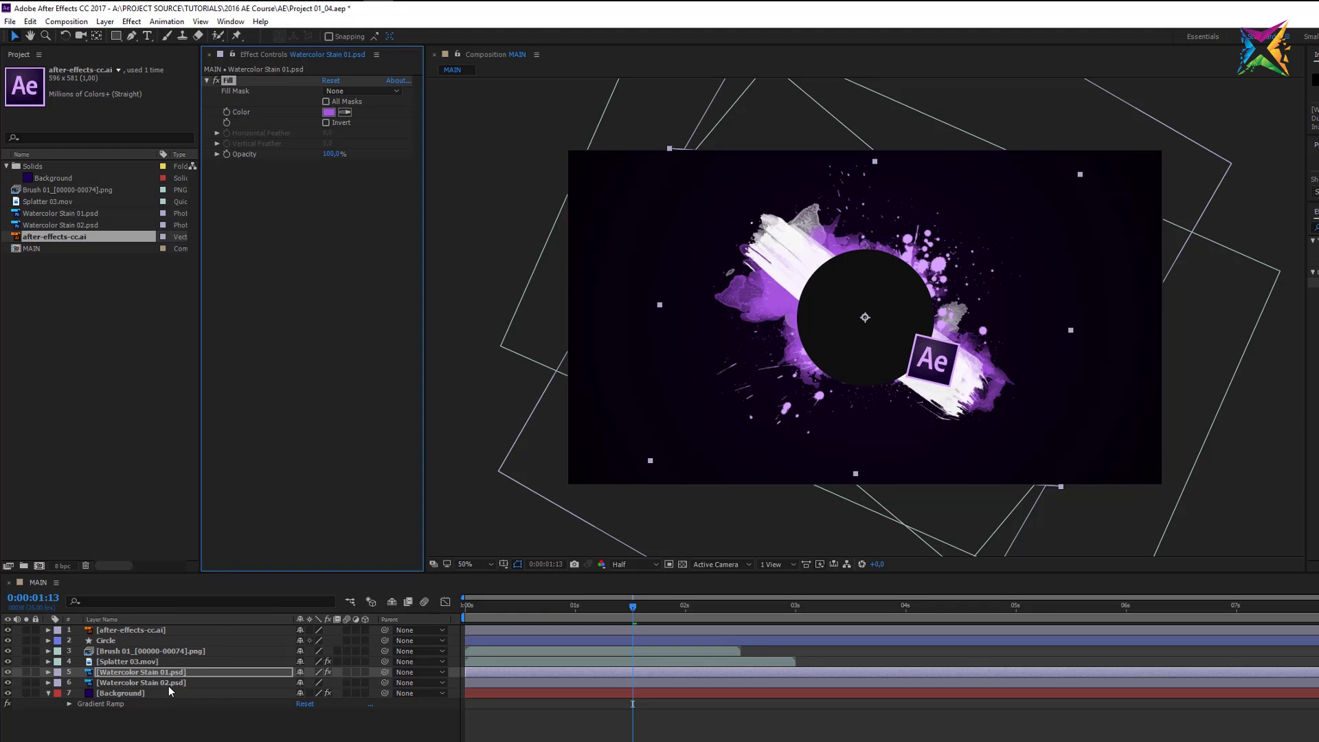
# Reveal the Fill effect of Watercolor Stain 01.psd in the timeline and copy it onto the Watercolor Stain 02.psd layer.
pyautogui.click(125, 671)
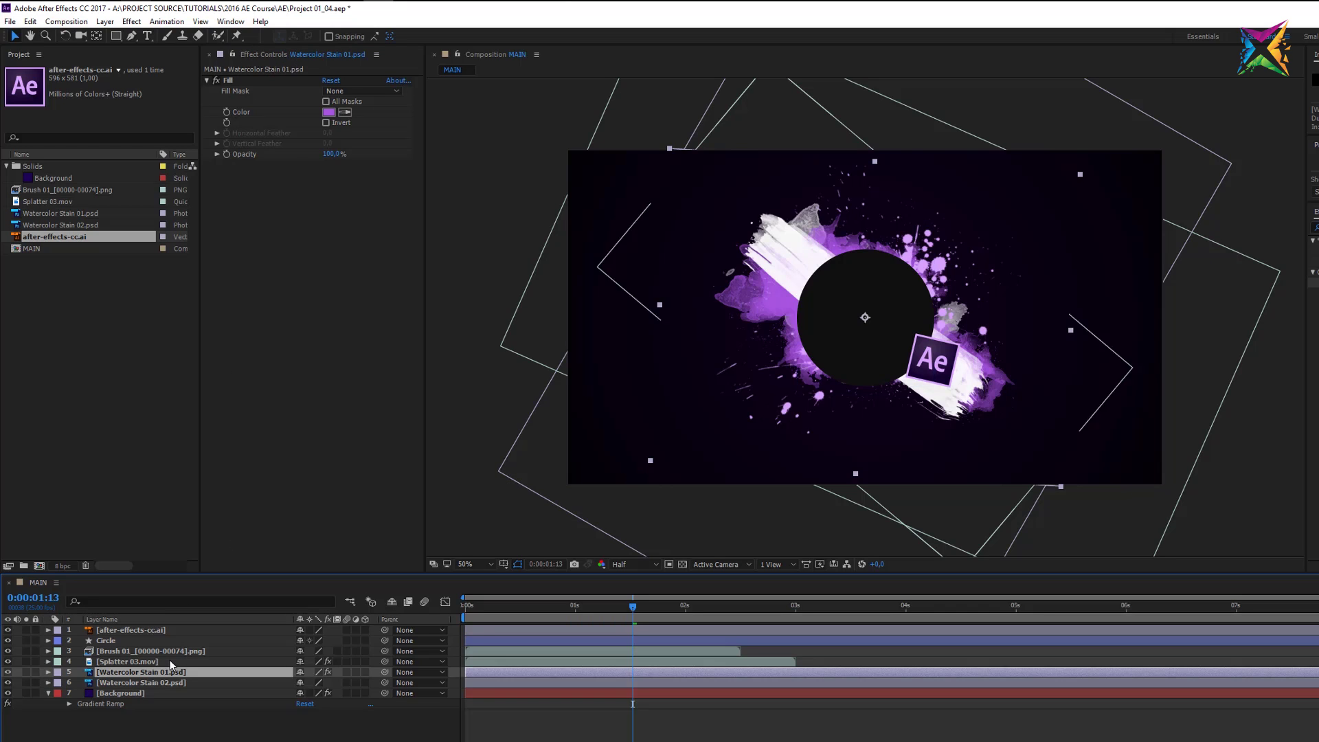
pyautogui.press('e')
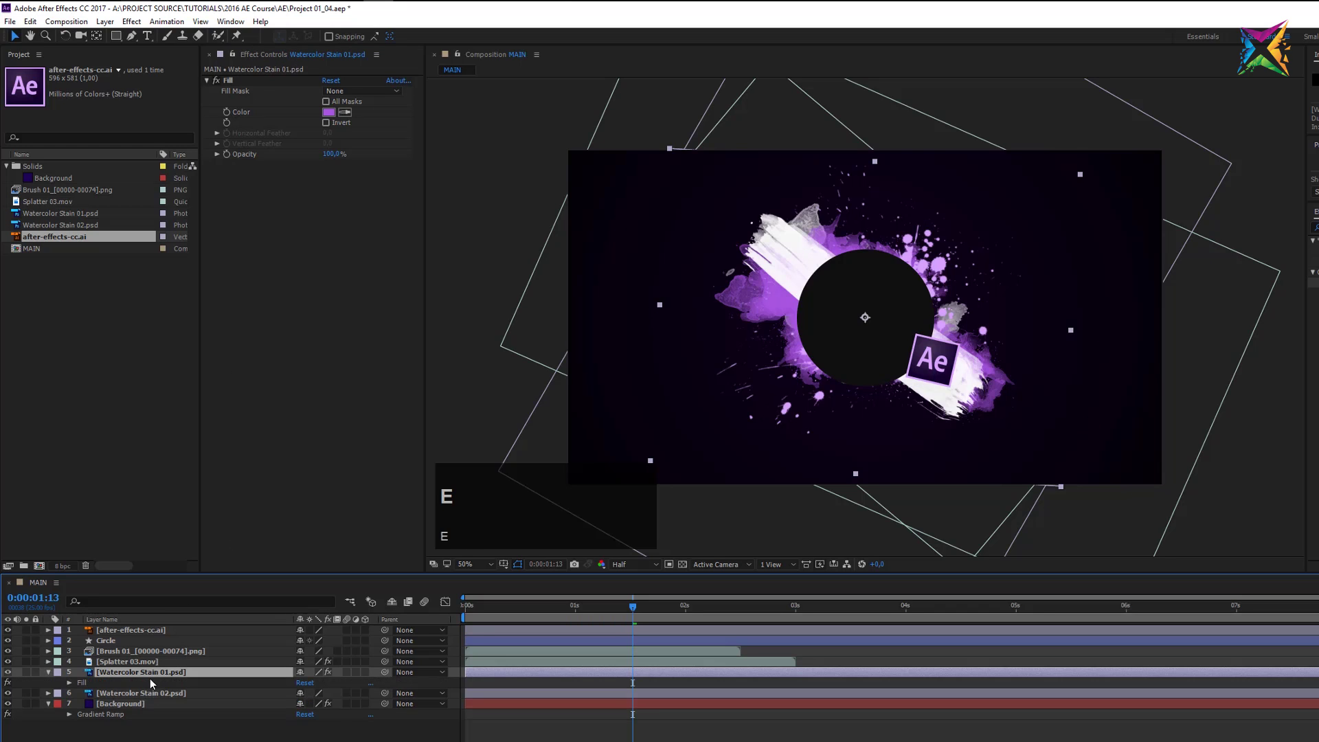
pyautogui.click(83, 681)
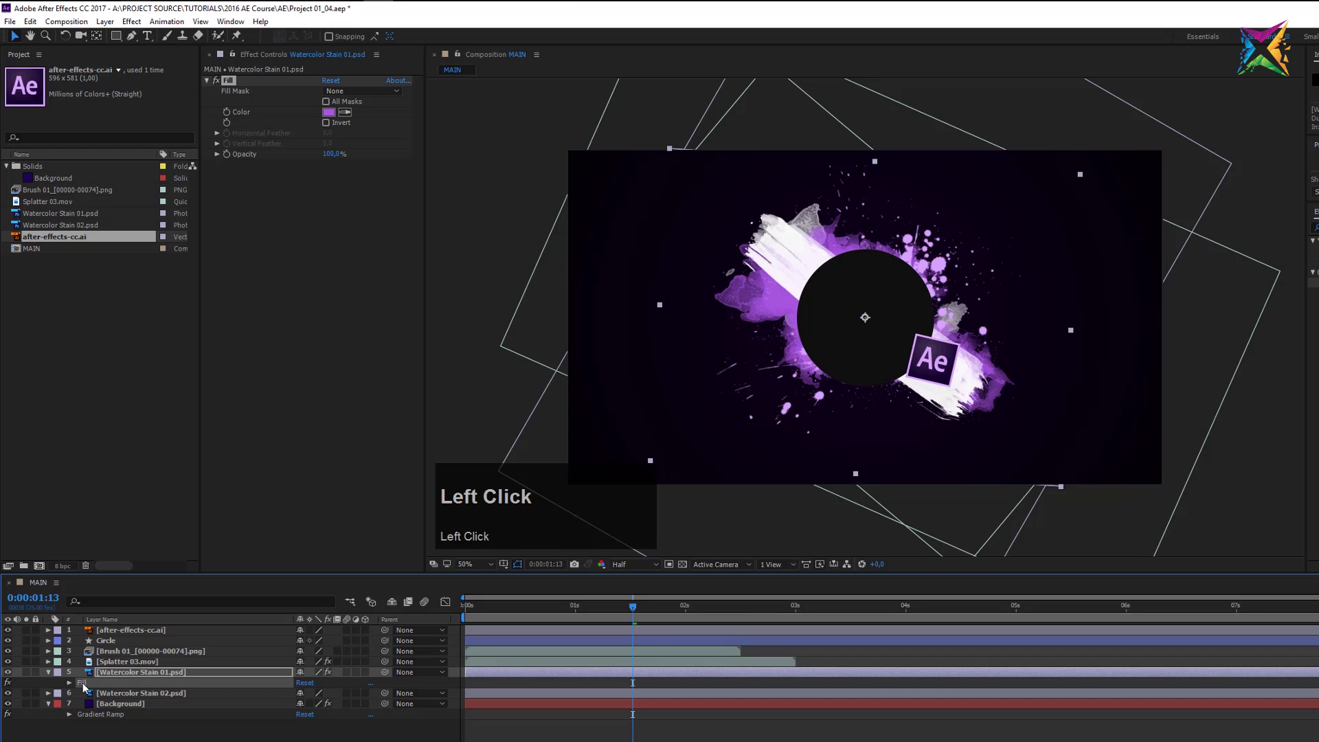
pyautogui.hotkey('ctrl', 'c')
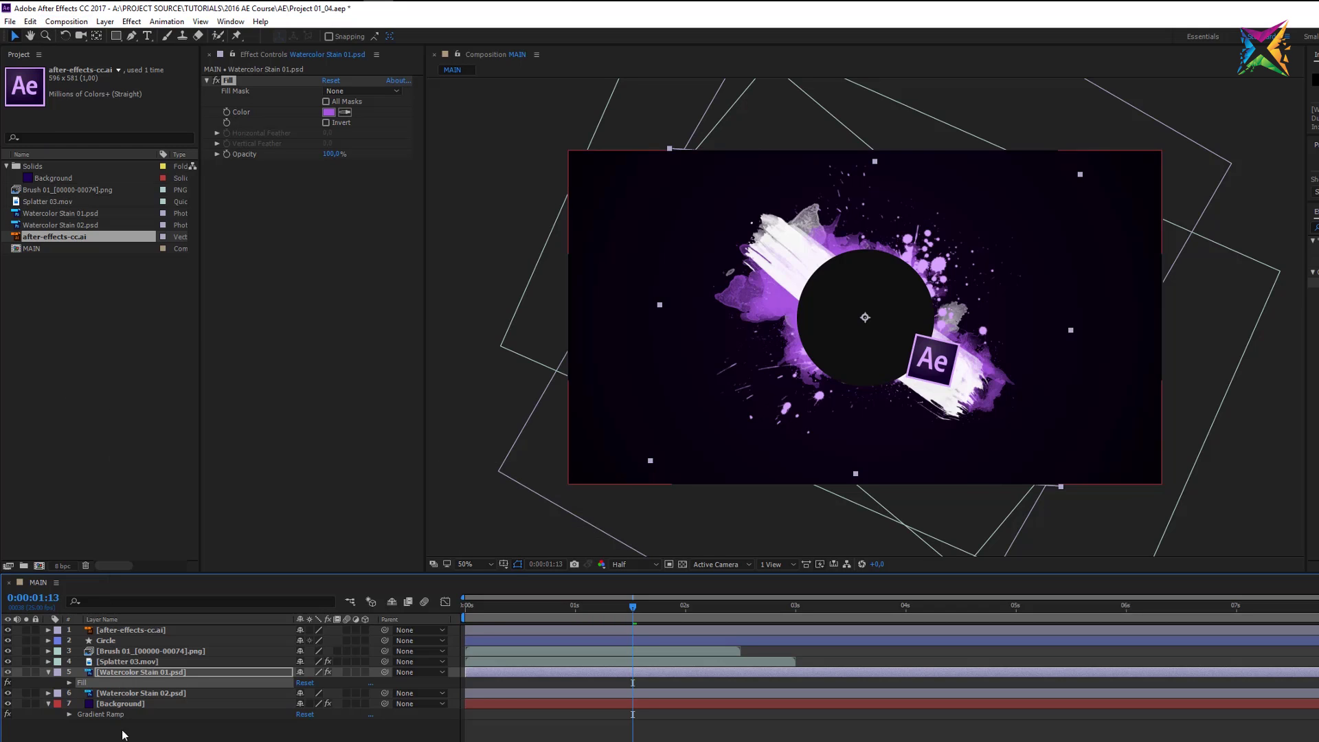
pyautogui.click(30, 22)
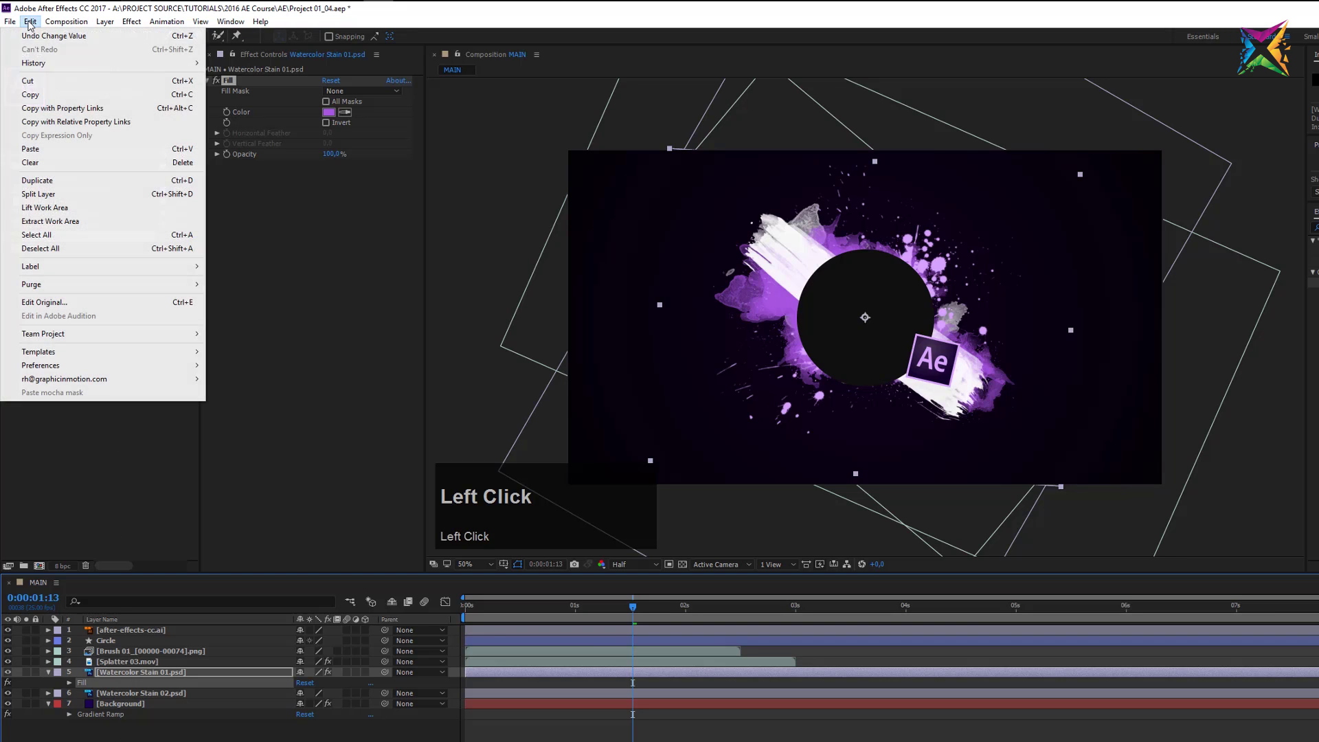
pyautogui.click(66, 96)
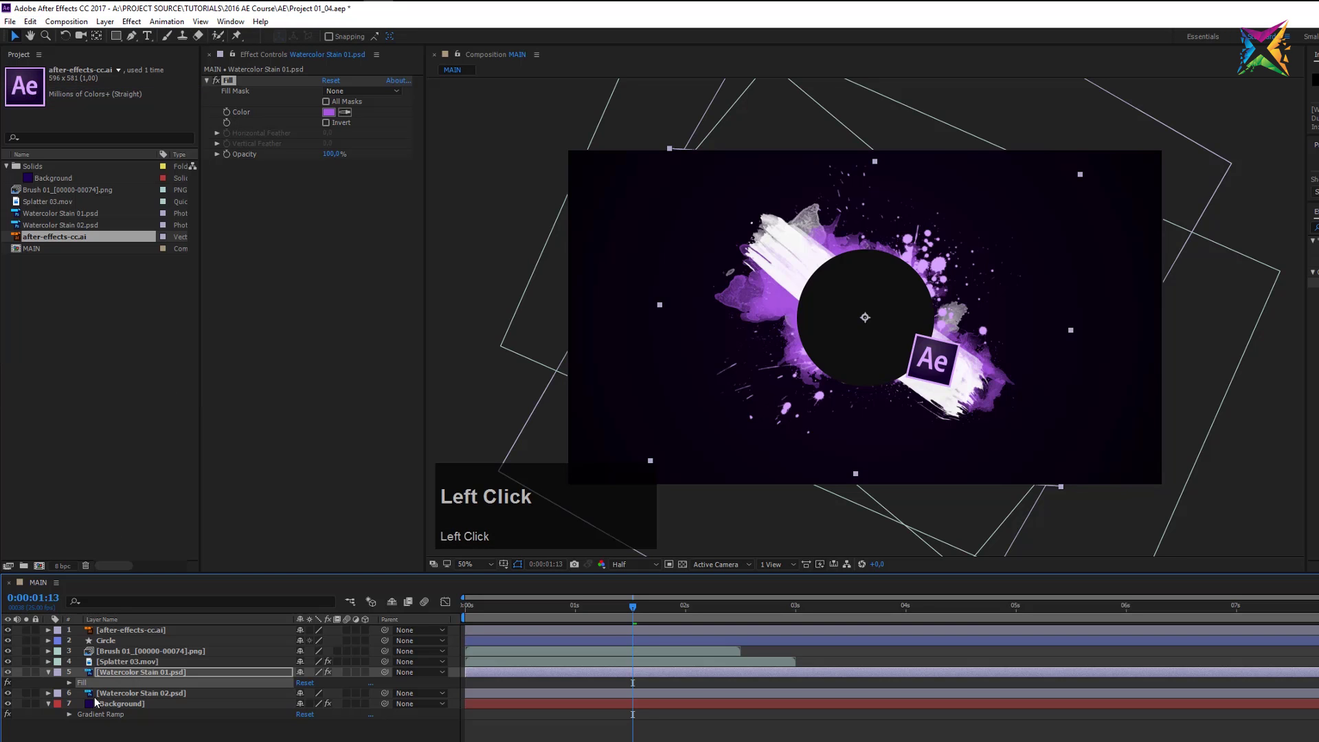
pyautogui.click(121, 694)
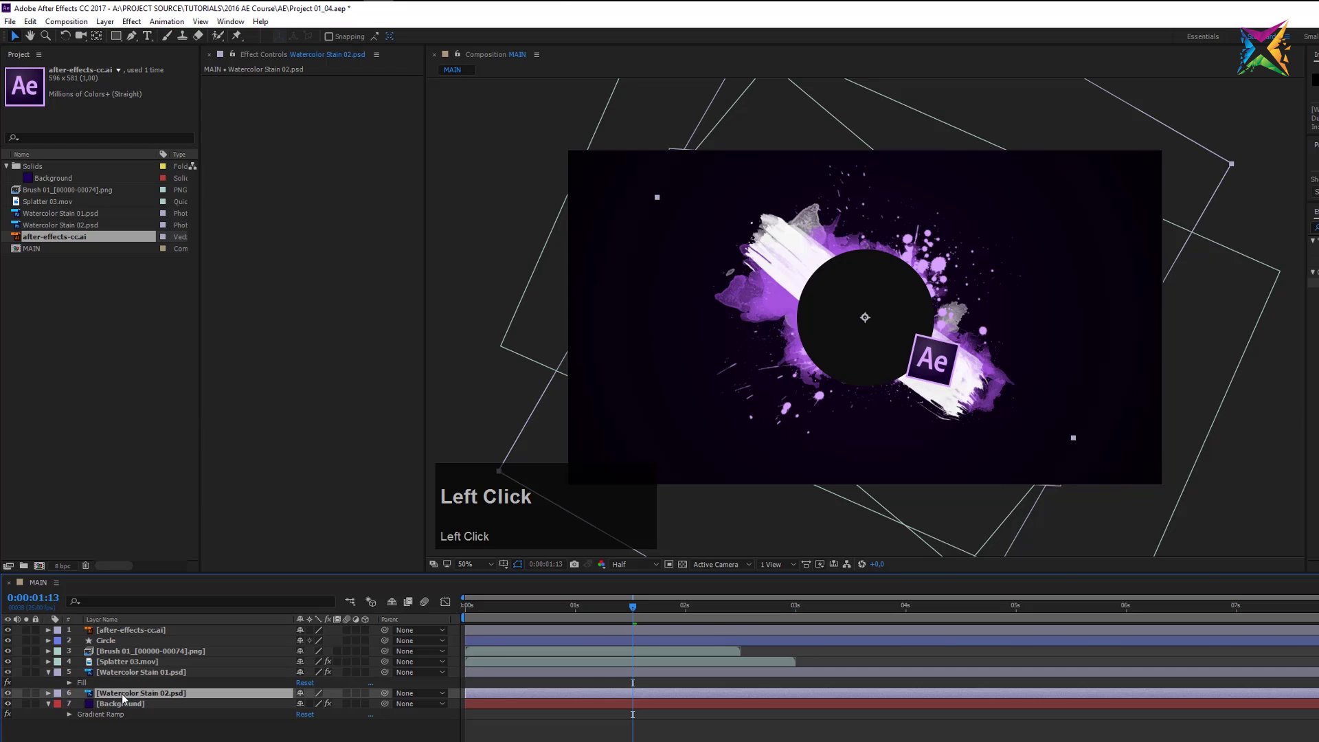
pyautogui.hotkey('ctrl', 'v')
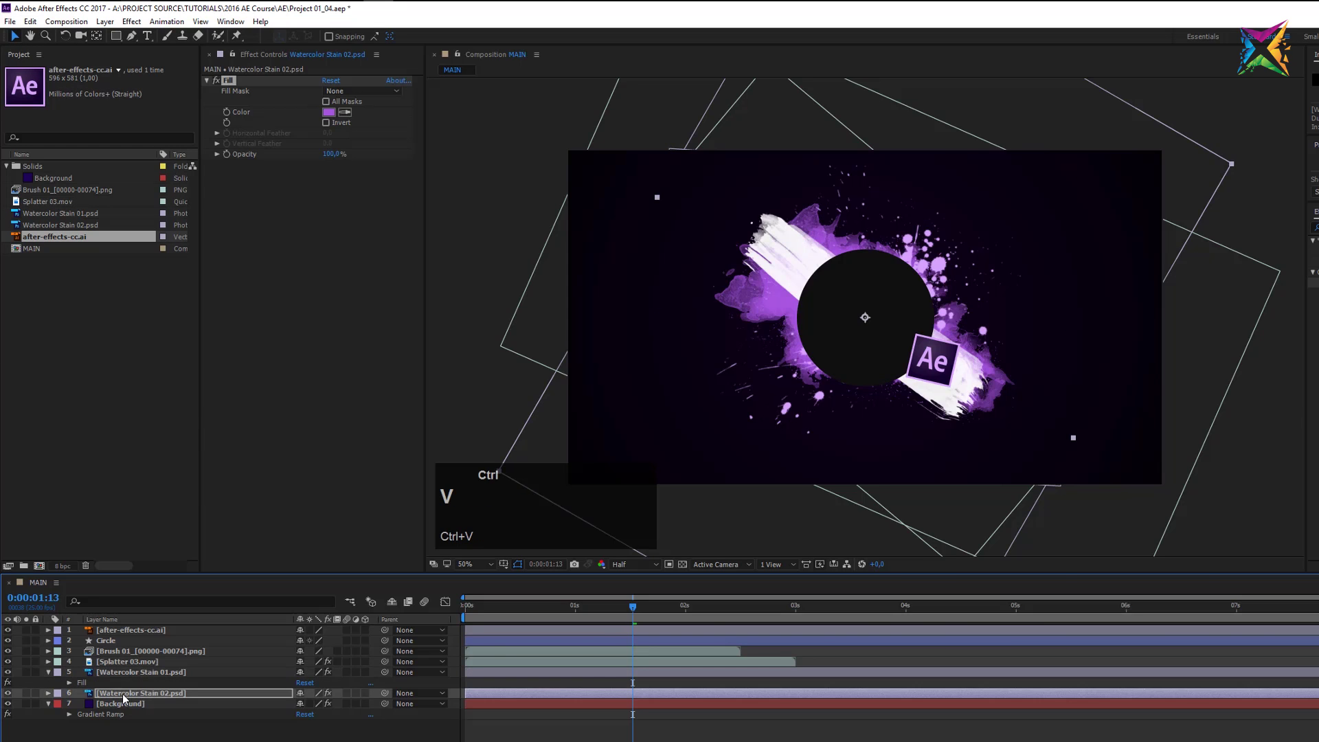
pyautogui.click(31, 21)
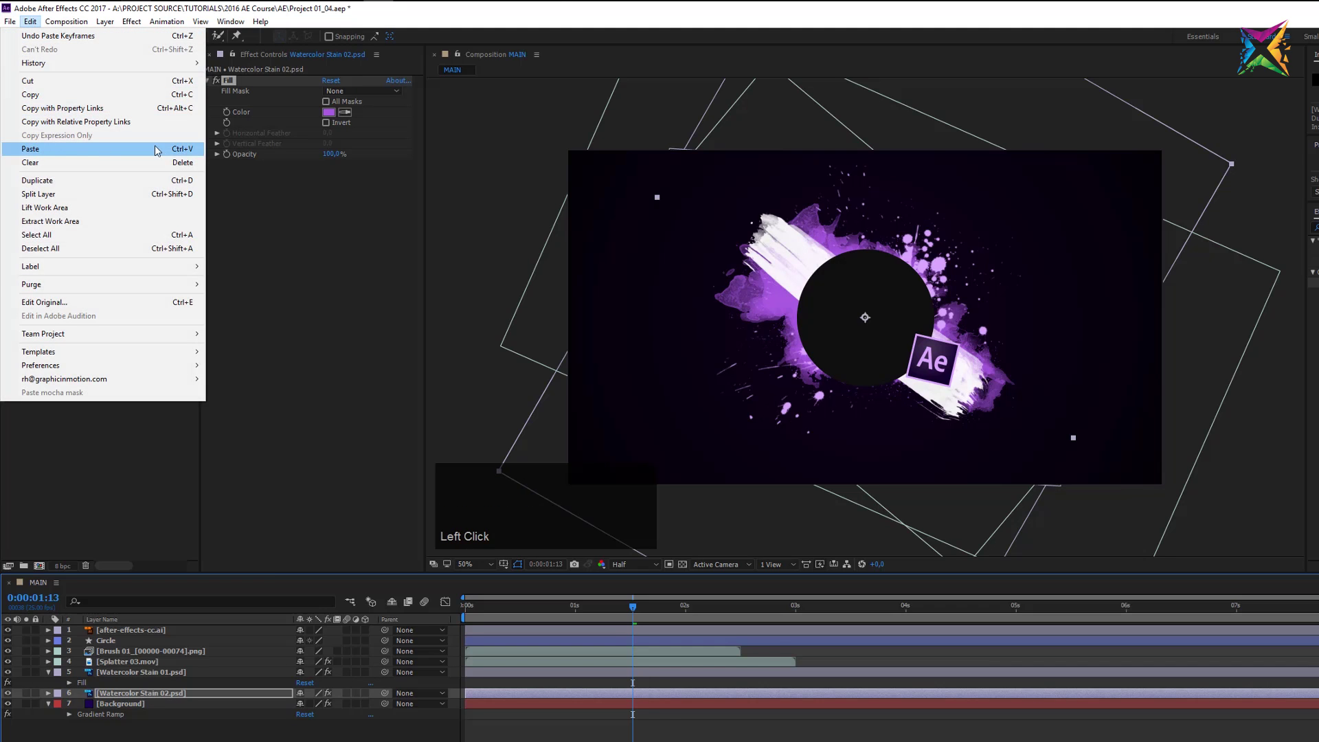
pyautogui.click(206, 728)
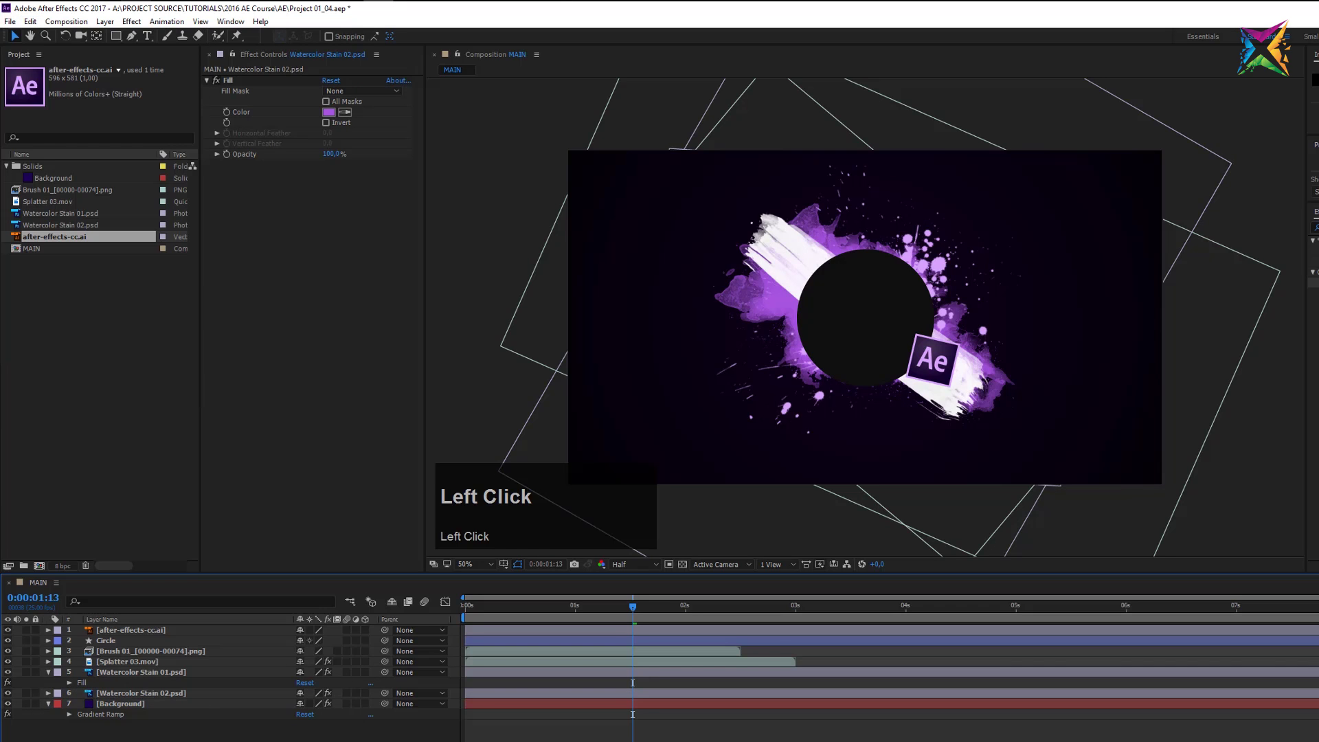
# Set the Fill color of the Watercolor Stain 02.psd layer to a saturated blue, about 3337EF.
pyautogui.click(111, 692)
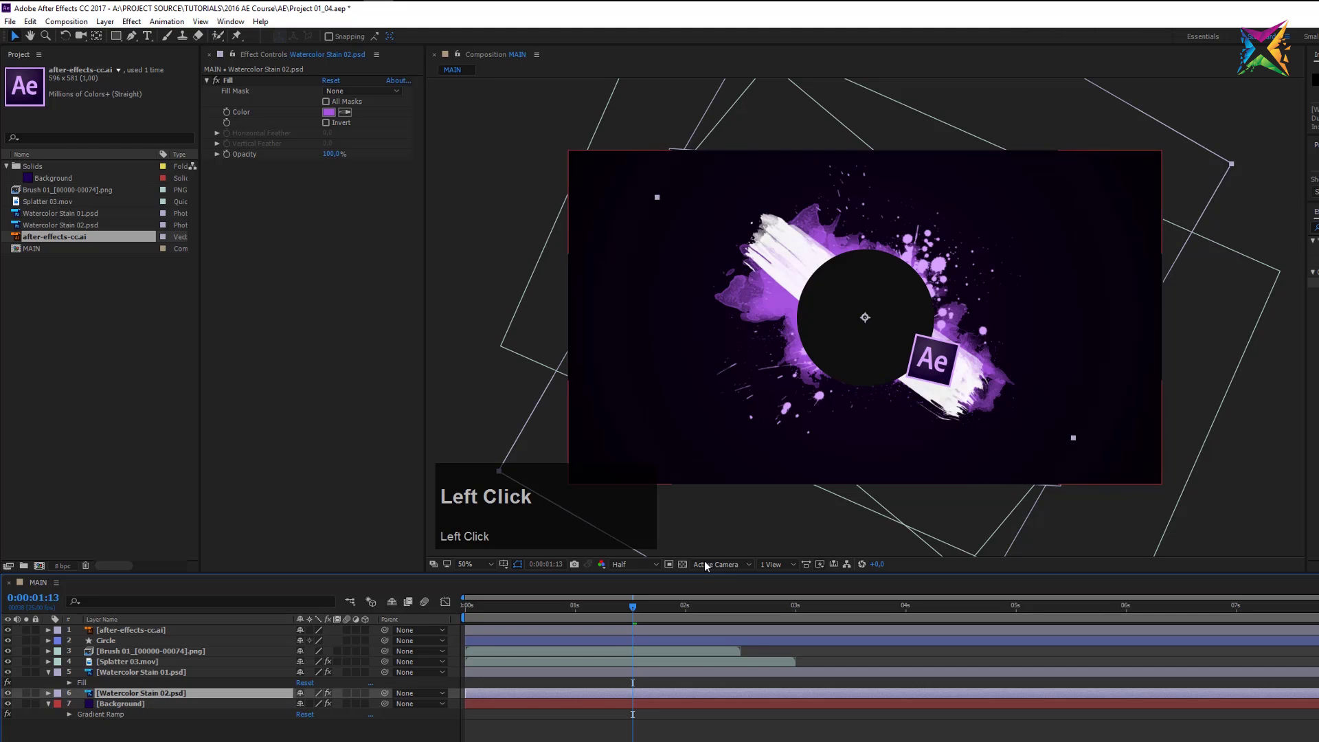
pyautogui.click(333, 116)
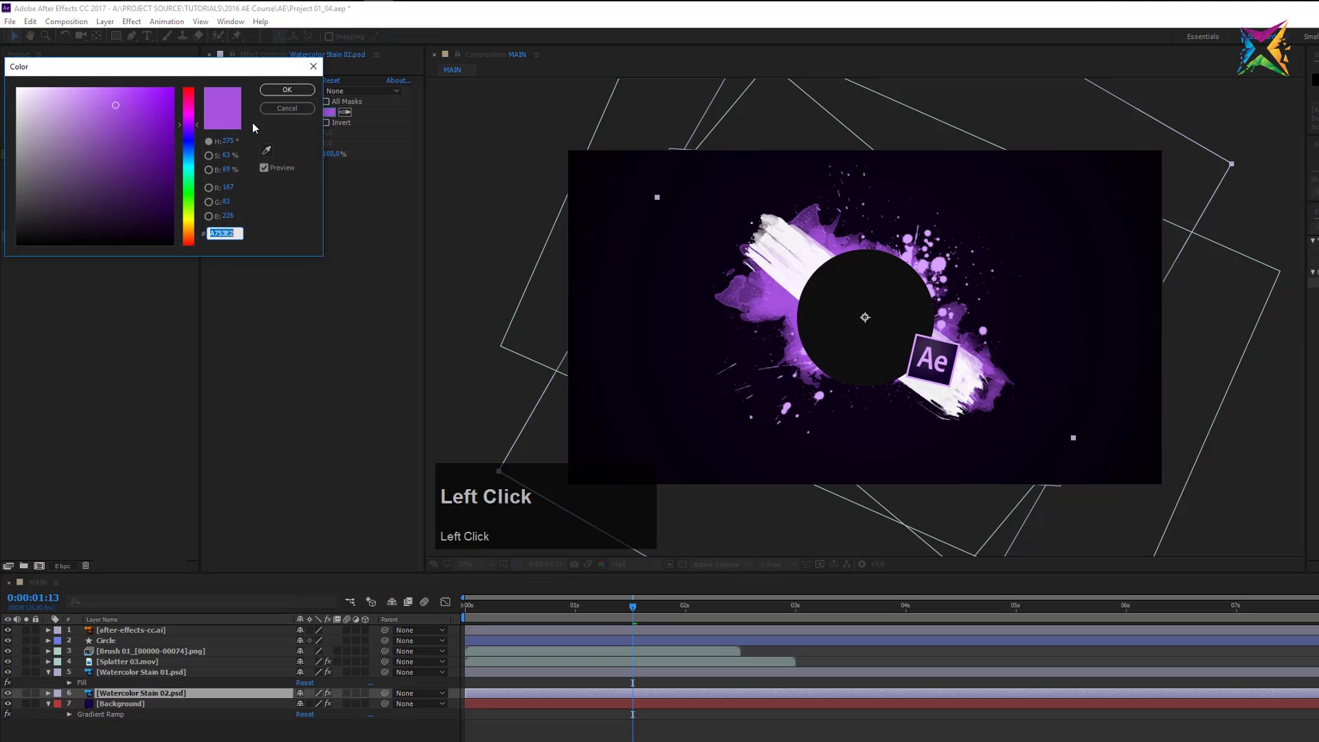
pyautogui.moveTo(193, 125)
pyautogui.mouseDown()
pyautogui.moveTo(194, 157)
pyautogui.moveTo(193, 145)
pyautogui.mouseUp()
pyautogui.moveTo(119, 104); pyautogui.dragTo(140, 96)
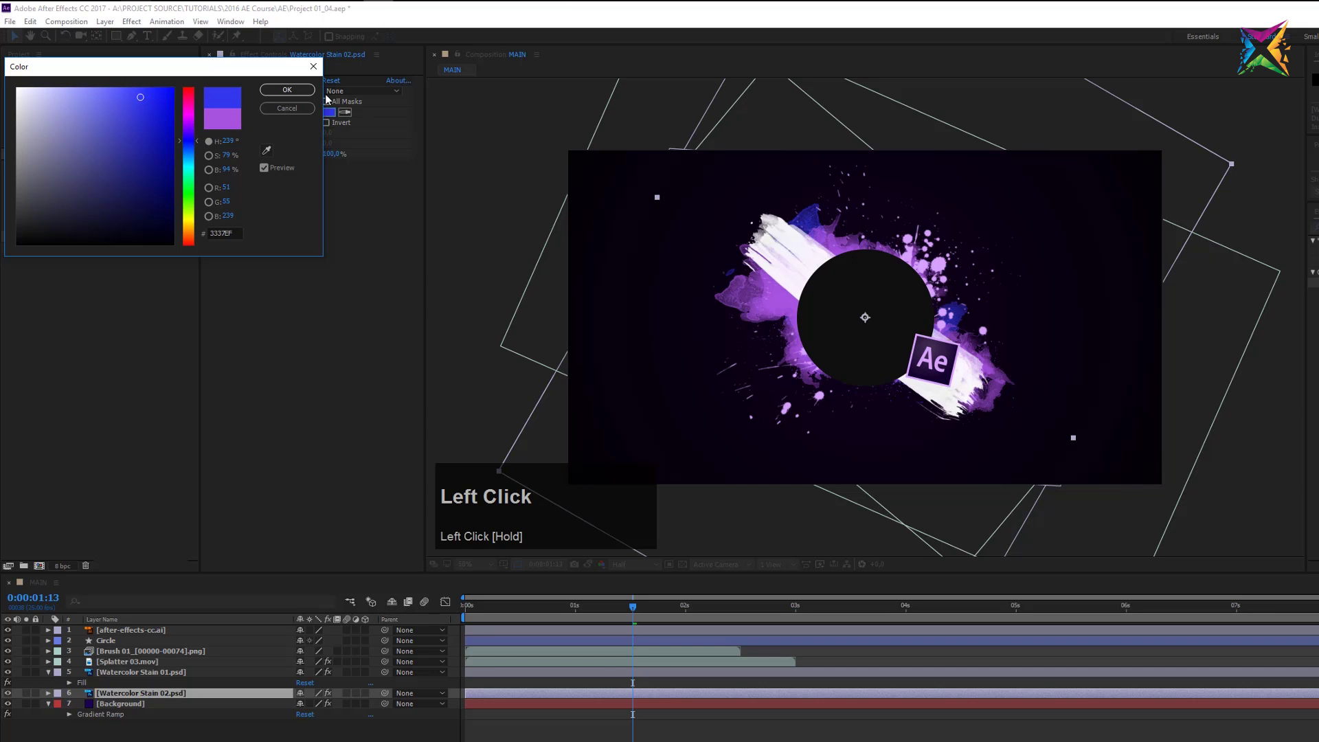
pyautogui.click(287, 90)
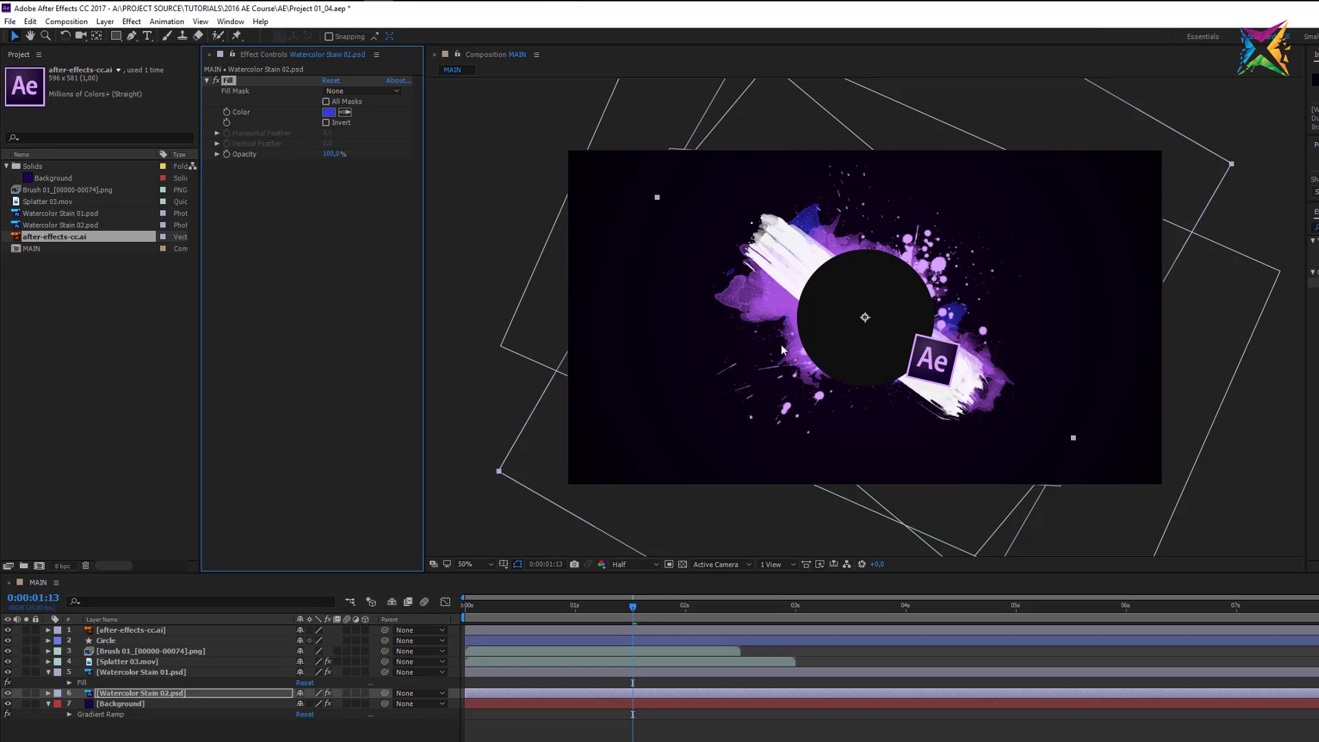
pyautogui.click(225, 81)
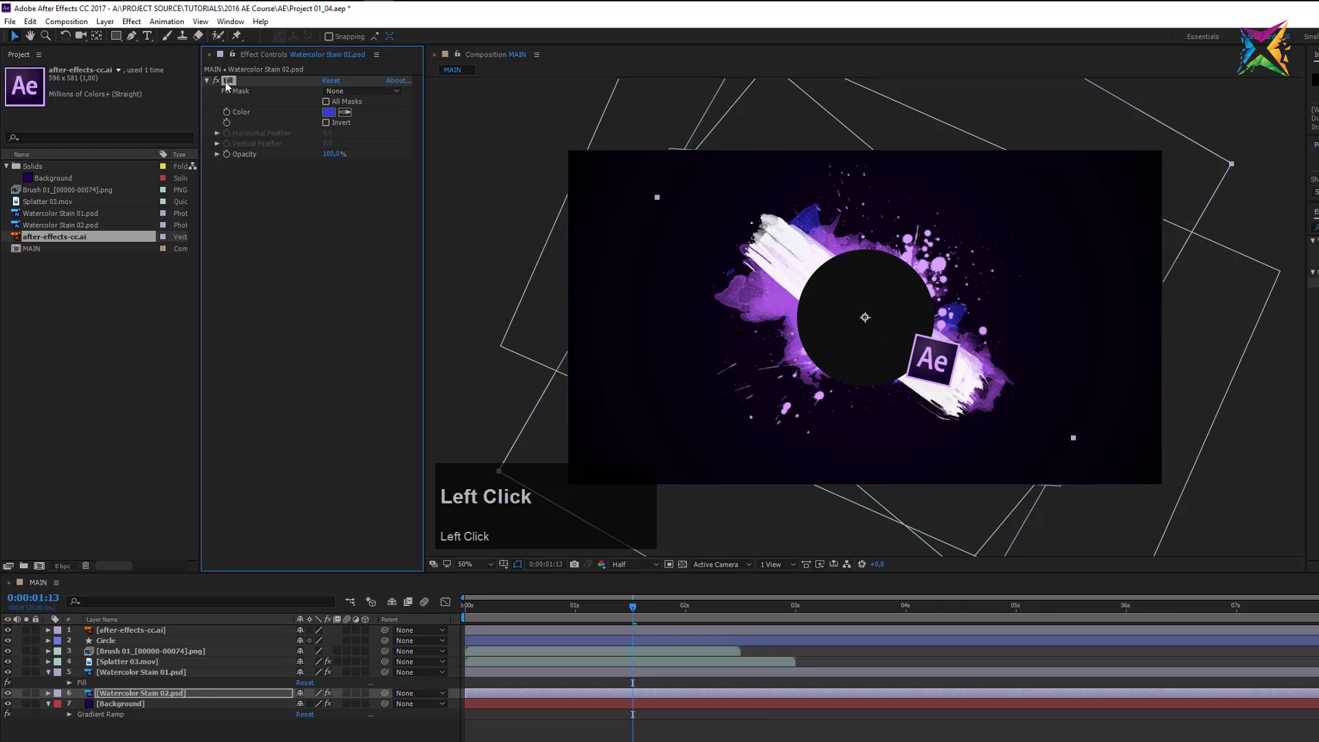
pyautogui.hotkey('ctrl', 'c')
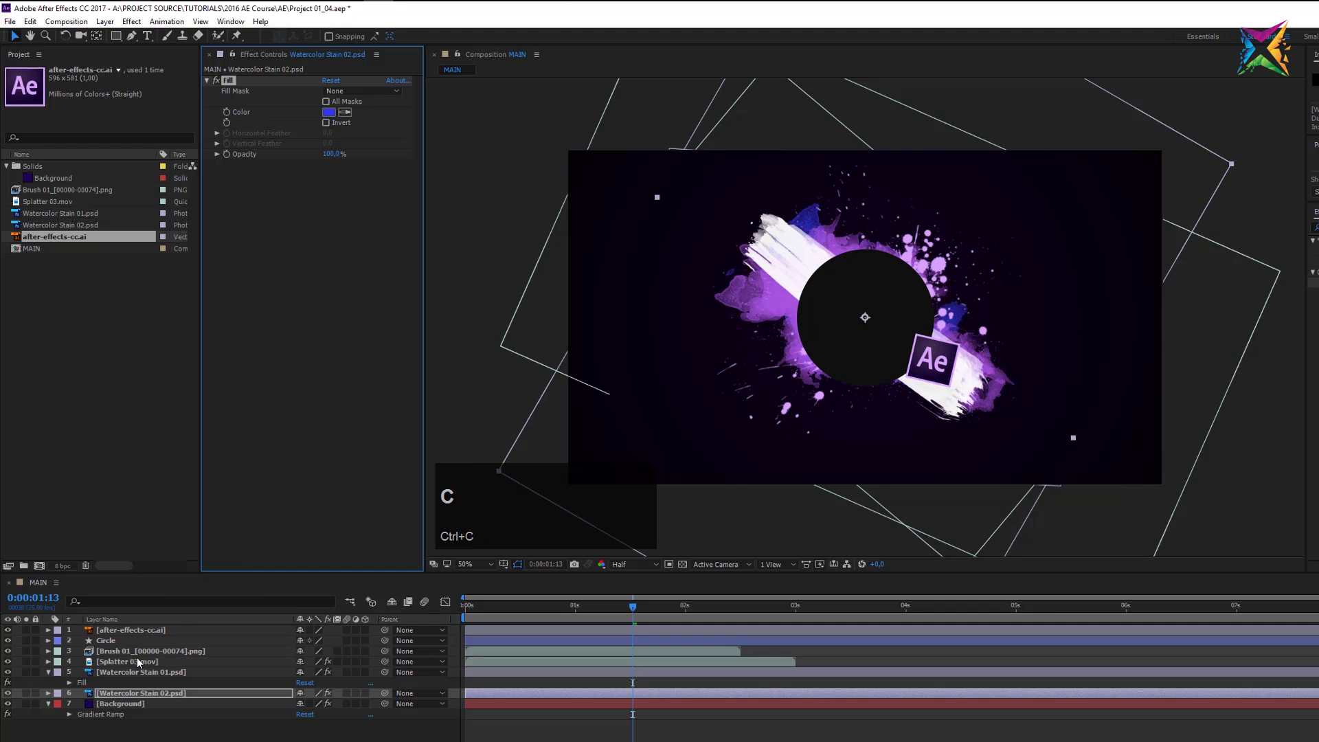
pyautogui.click(112, 651)
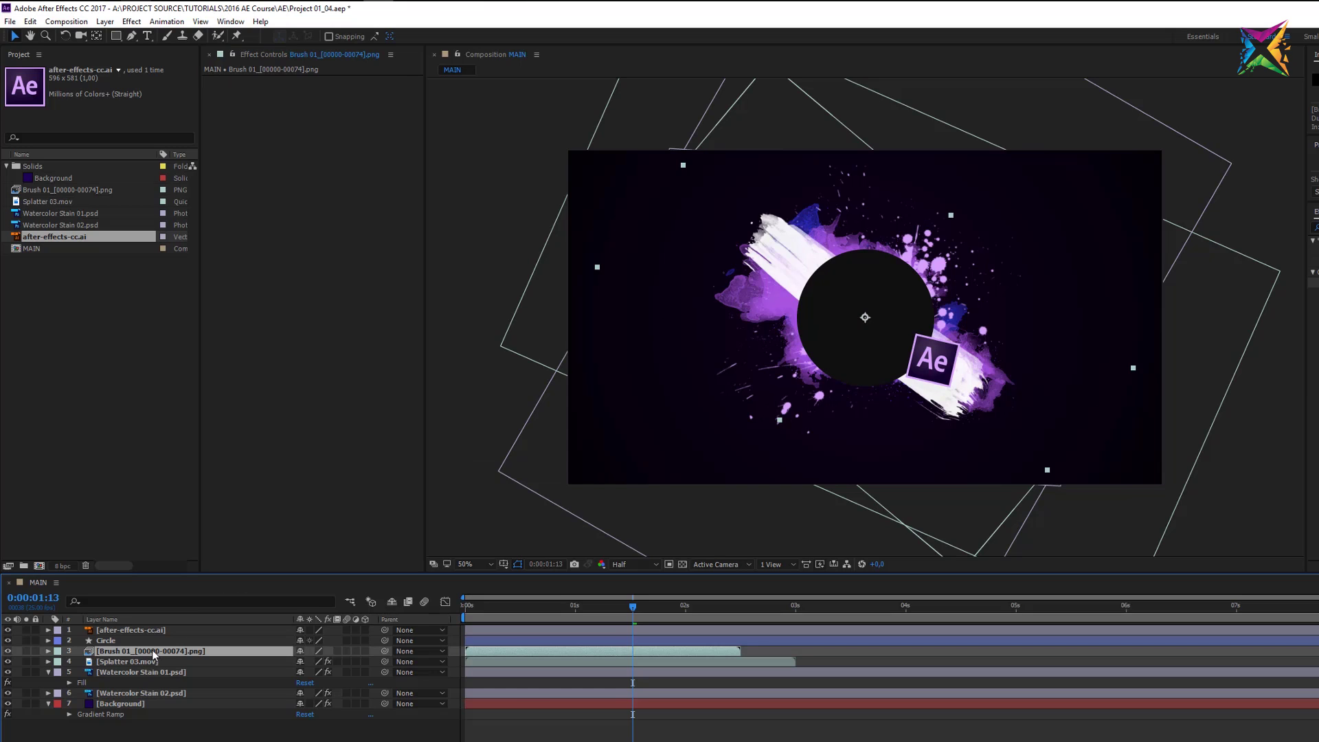
pyautogui.hotkey('ctrl', 'v')
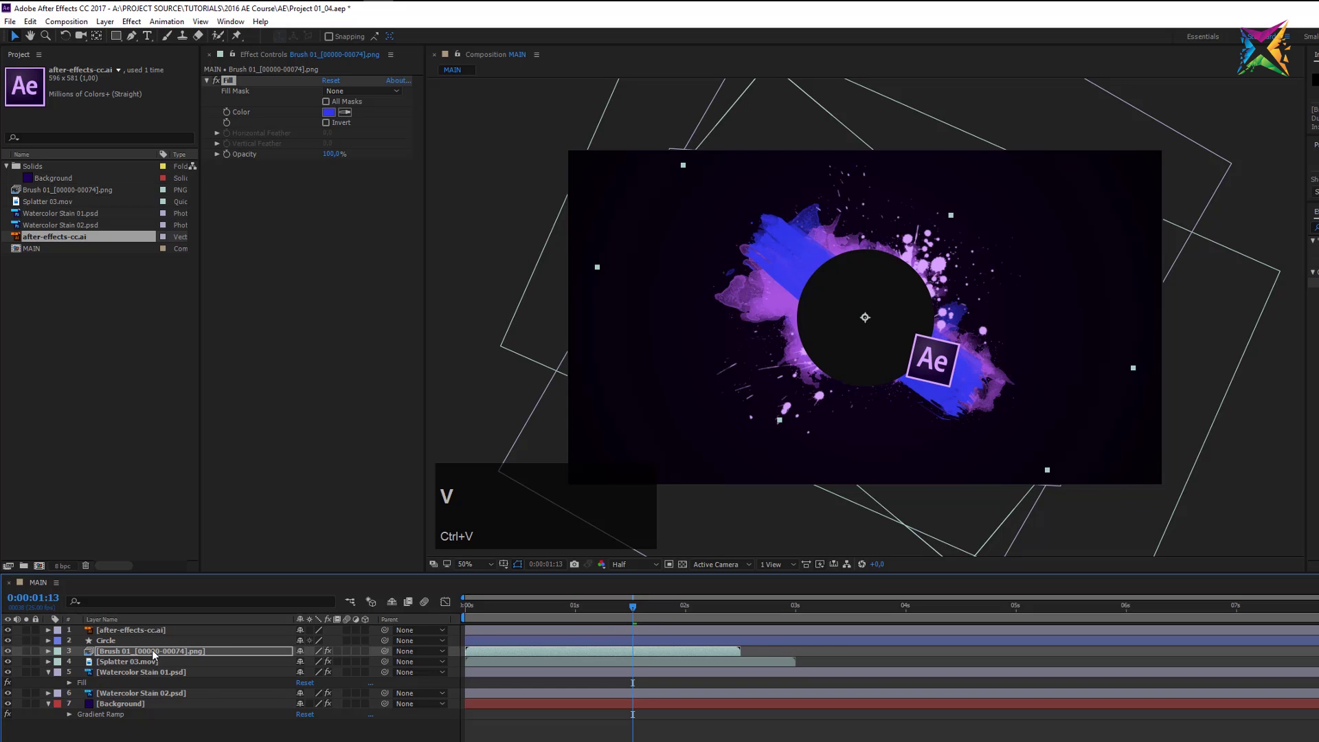
pyautogui.click(328, 113)
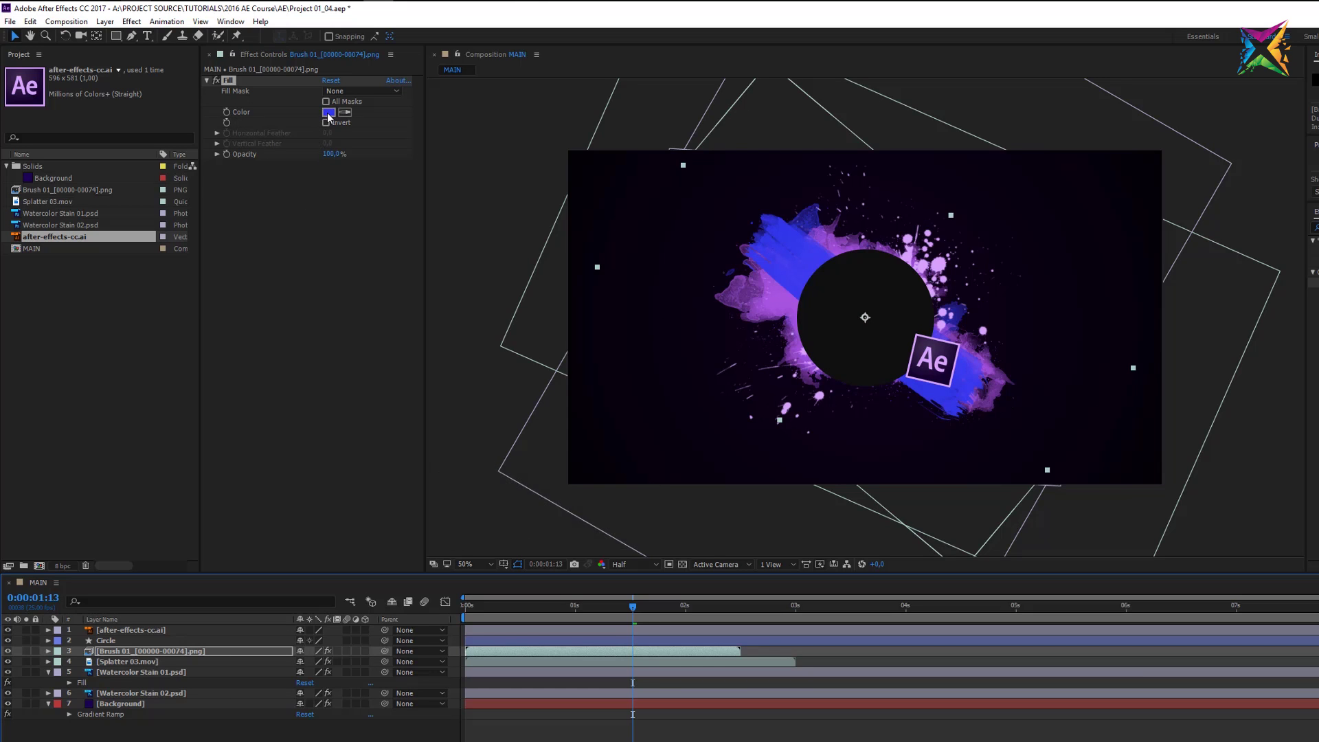
pyautogui.moveTo(171, 161)
pyautogui.mouseDown()
pyautogui.moveTo(151, 198)
pyautogui.moveTo(151, 260)
pyautogui.moveTo(152, 242)
pyautogui.mouseUp()
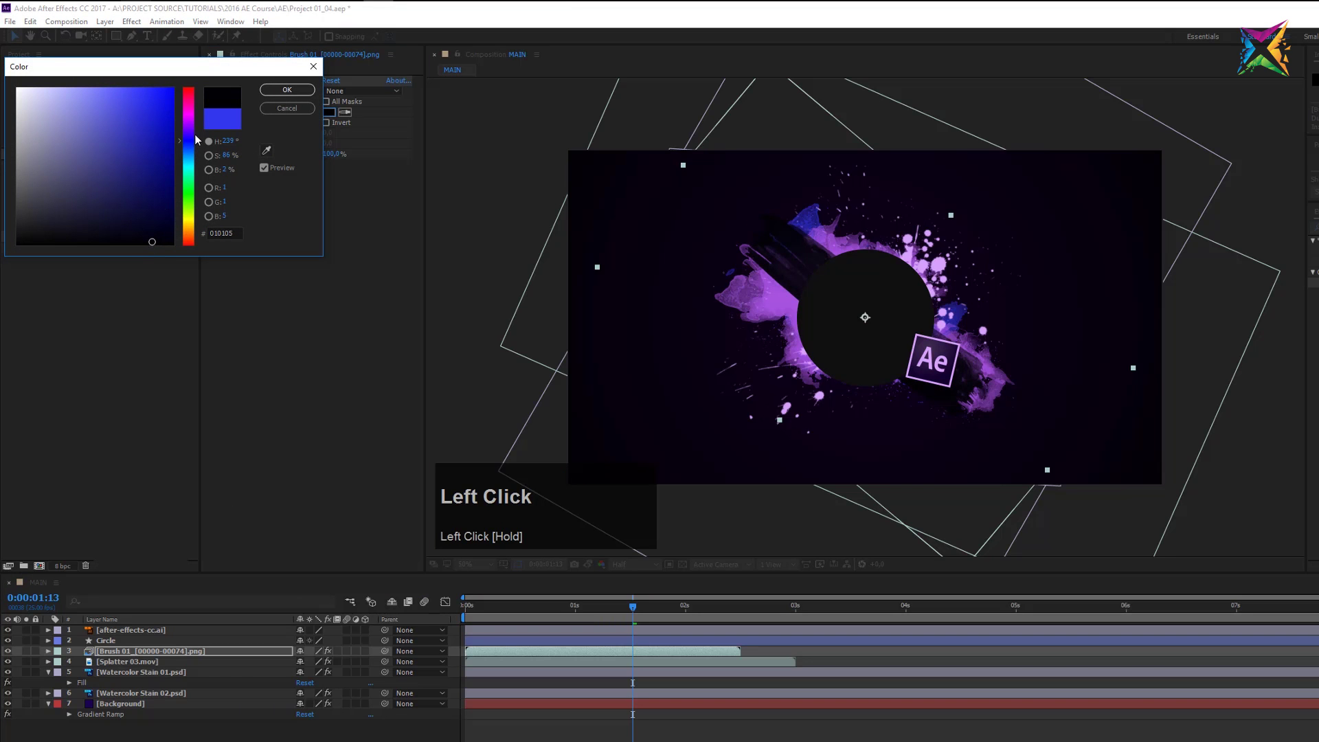
pyautogui.moveTo(189, 135); pyautogui.dragTo(188, 128)
pyautogui.click(153, 238)
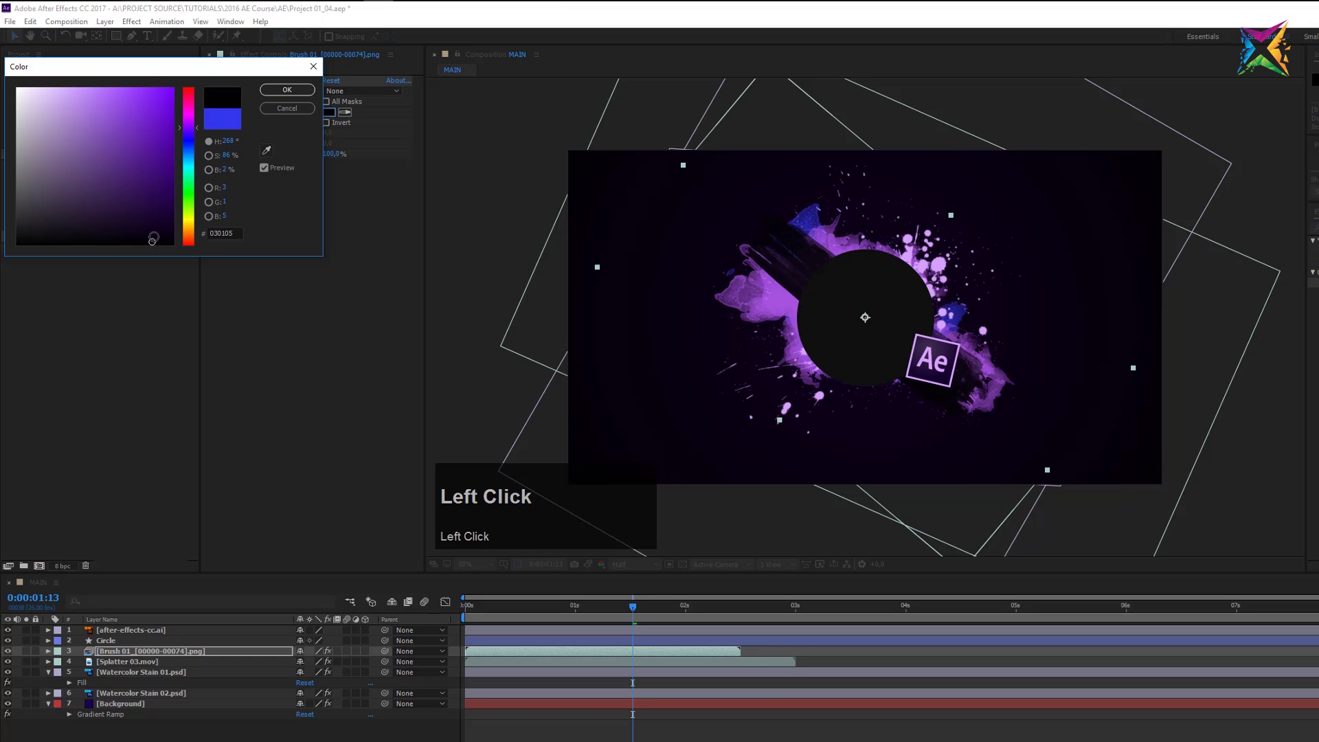
pyautogui.moveTo(151, 240); pyautogui.dragTo(182, 236)
pyautogui.click(287, 89)
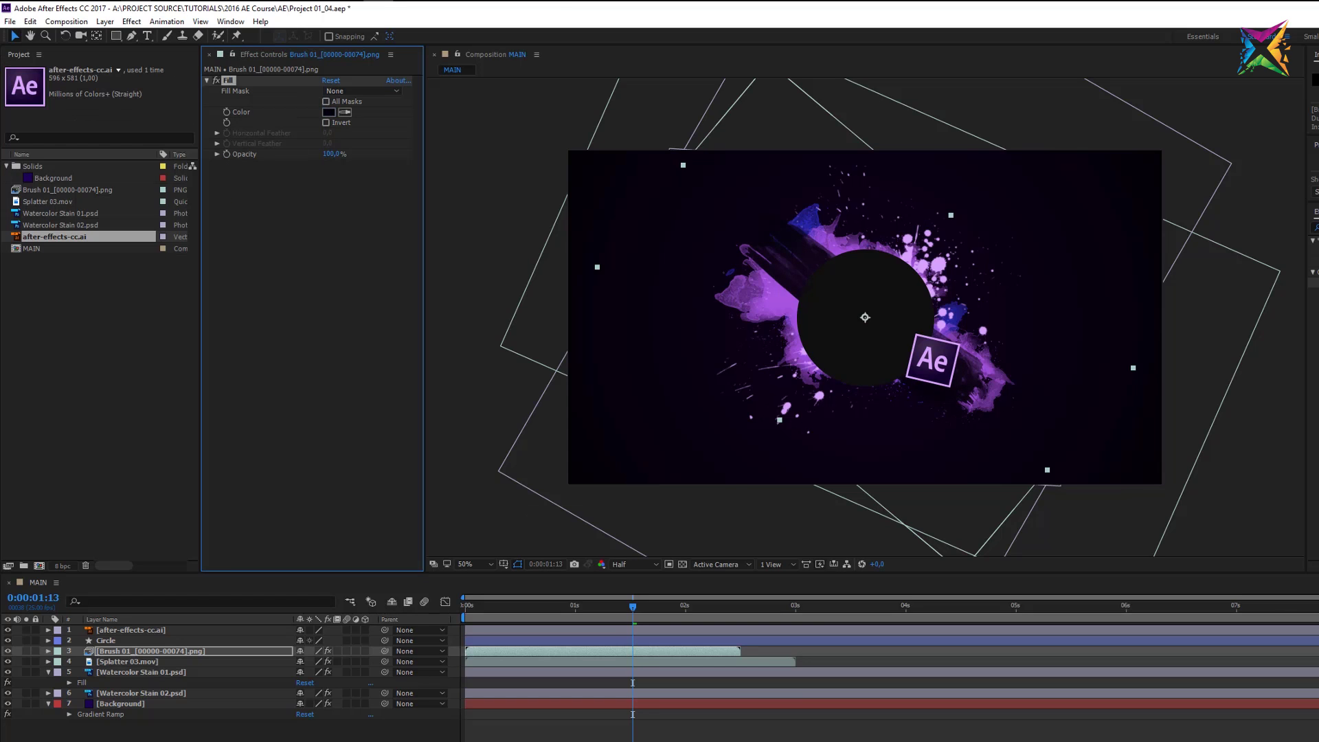
# Save the project as a new incremented version with Increment and Save.
pyautogui.click(10, 21)
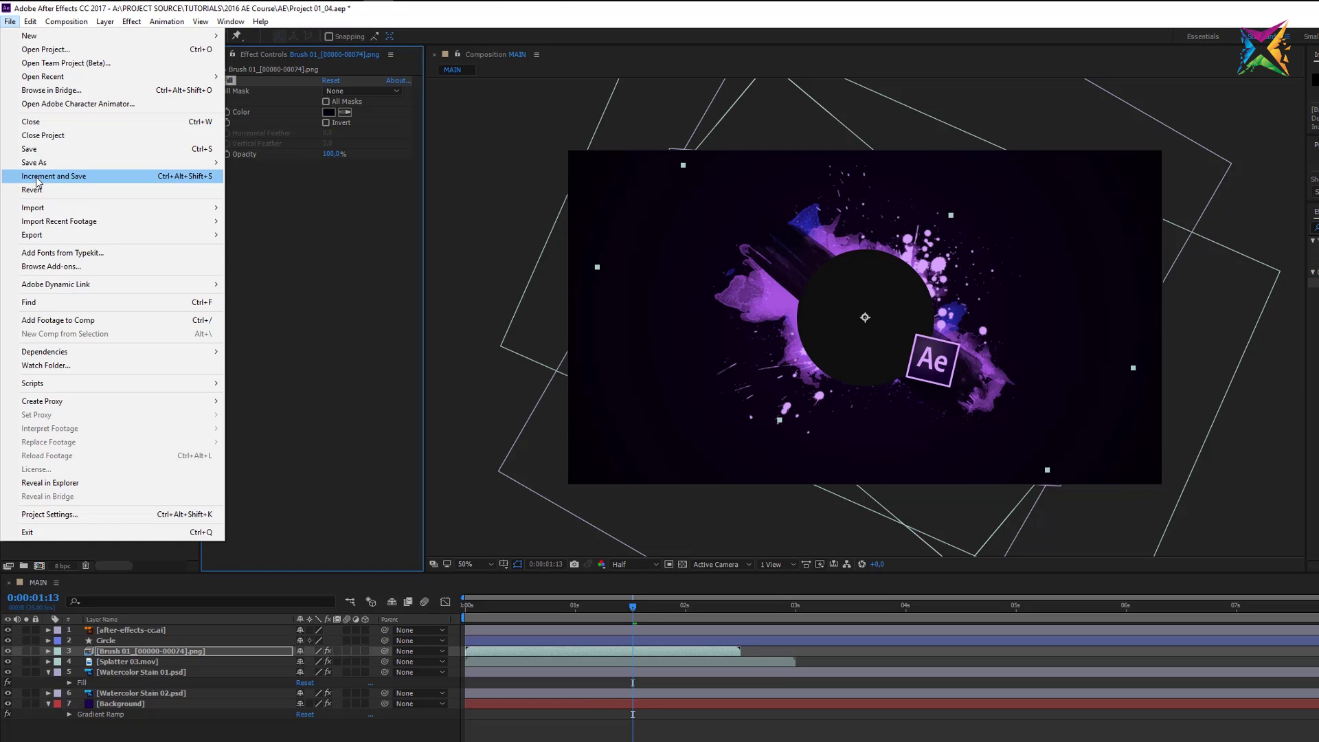
pyautogui.click(84, 177)
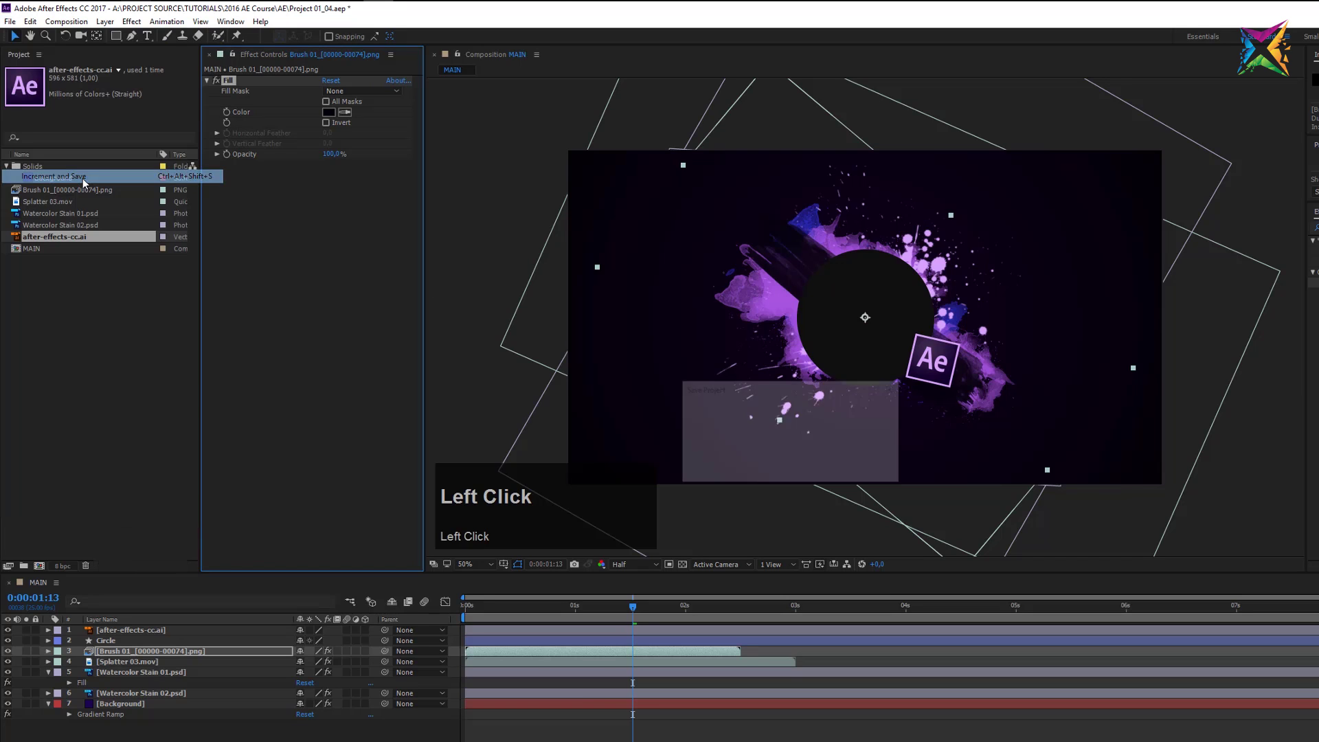